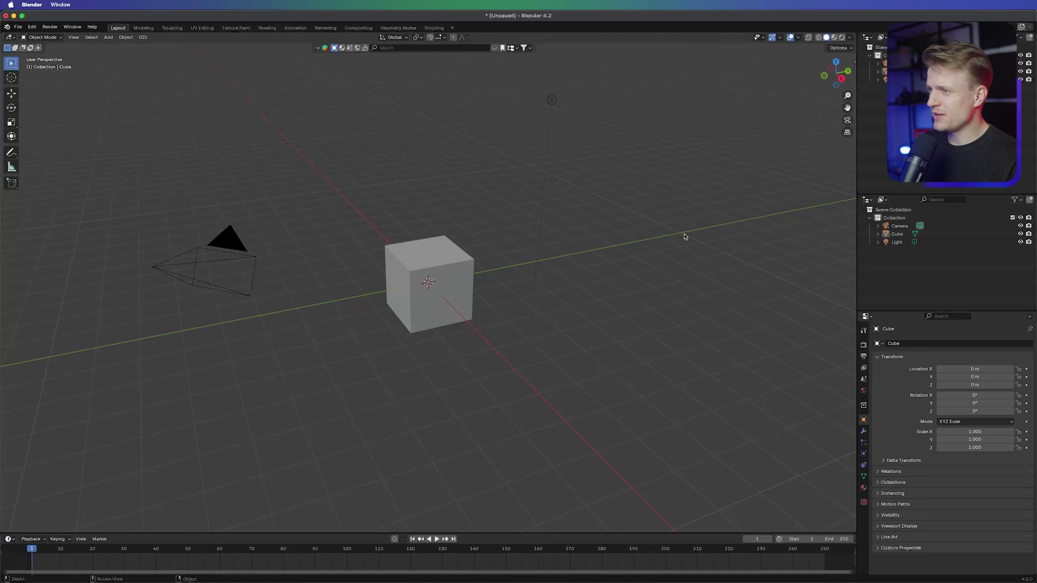
# Delete the default camera, cube and light from the scene.
pyautogui.moveTo(641, 113); pyautogui.dragTo(113, 412)
pyautogui.press('x')
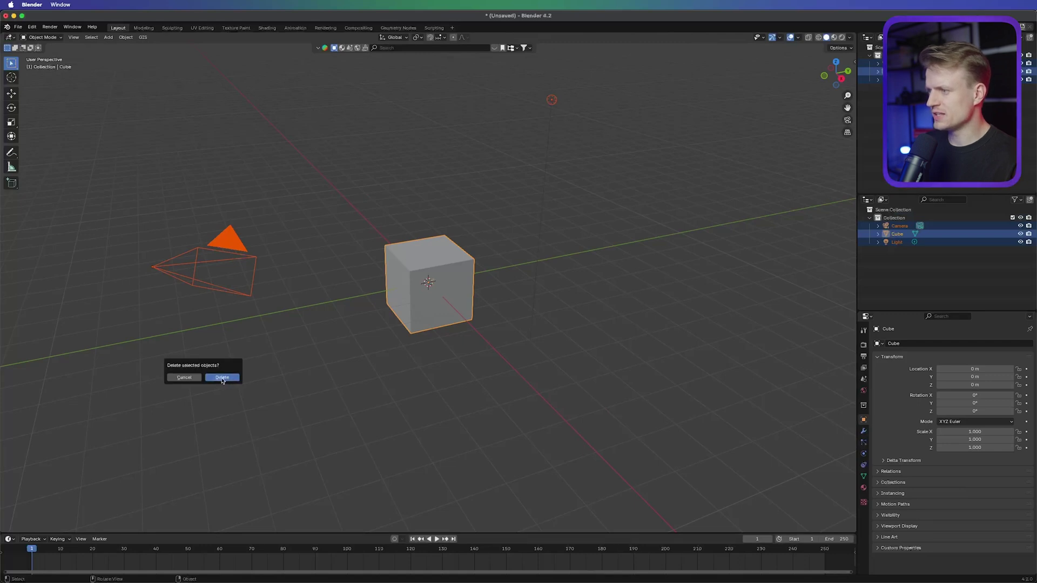
pyautogui.click(222, 378)
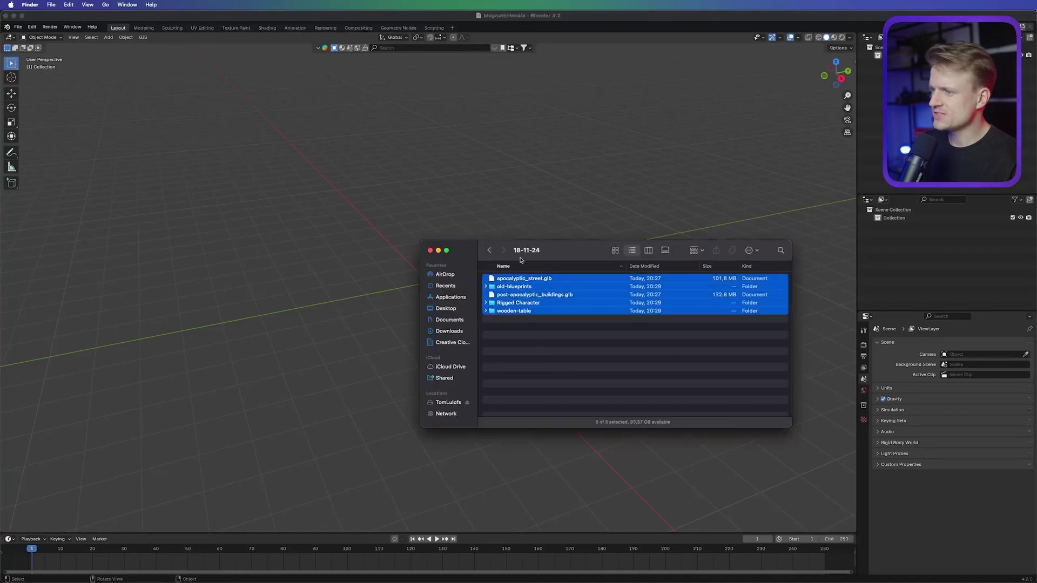
# Import apocalyptic_street.glb from the 18-11-24 folder into the scene with the default glTF 2.0 settings.
pyautogui.click(524, 310)
pyautogui.click(552, 319)
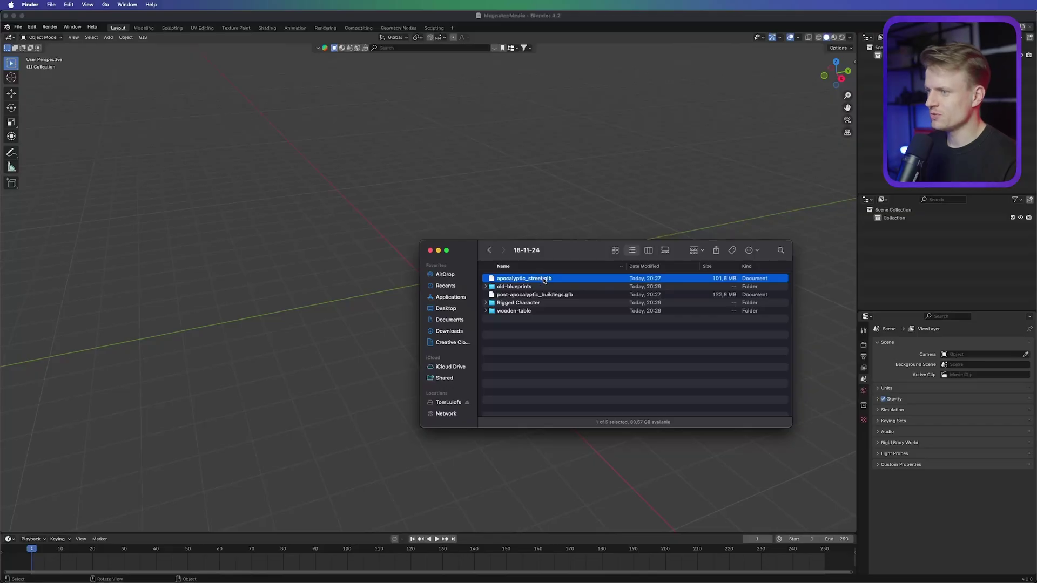
pyautogui.moveTo(371, 281); pyautogui.dragTo(372, 282)
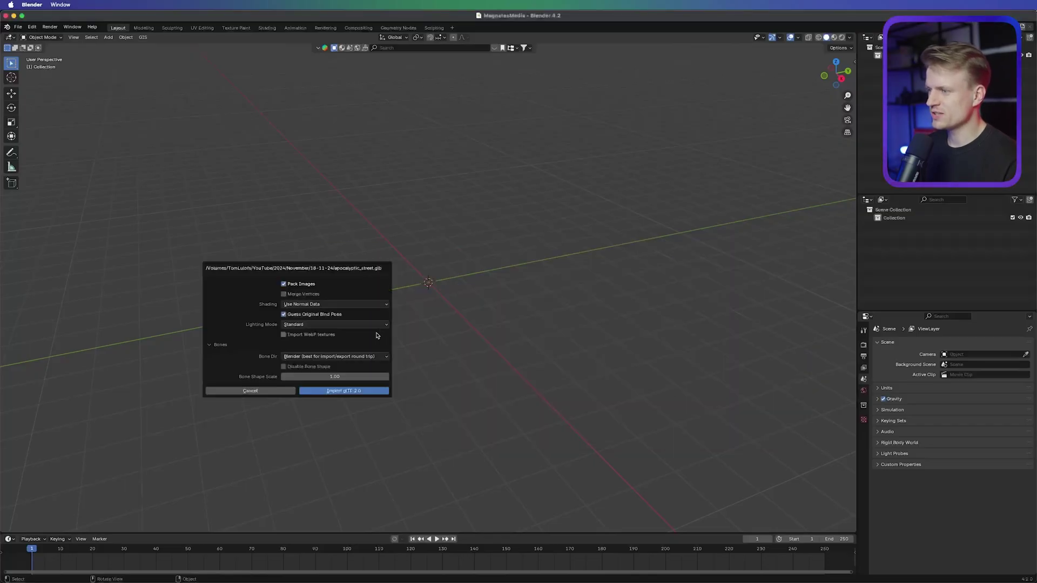
pyautogui.click(342, 391)
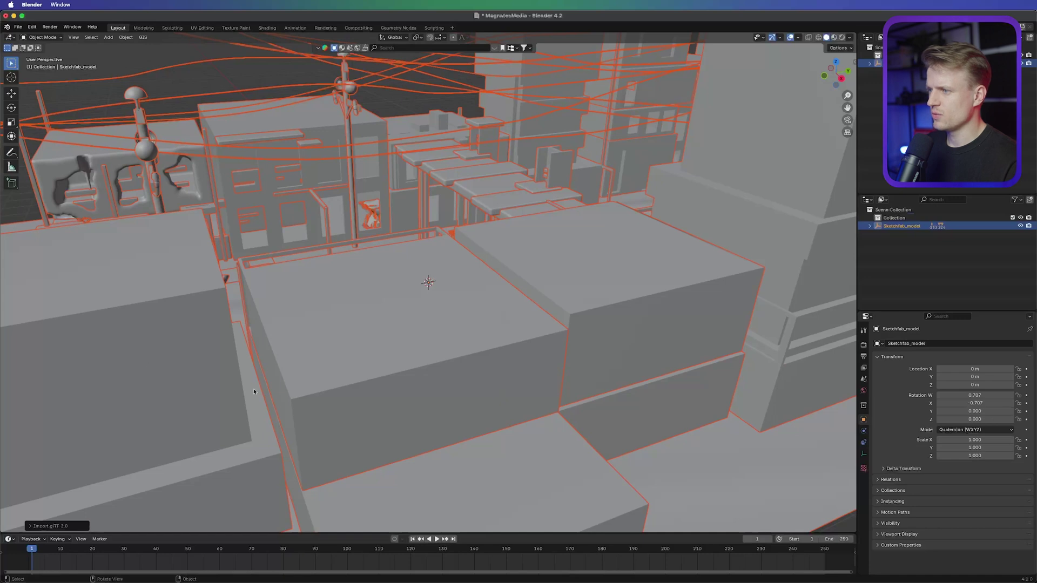
# Switch the viewport to Material Preview shading to show the street model's textures.
pyautogui.scroll(-6, 470, 219)
pyautogui.scroll(-2, 438, 266)
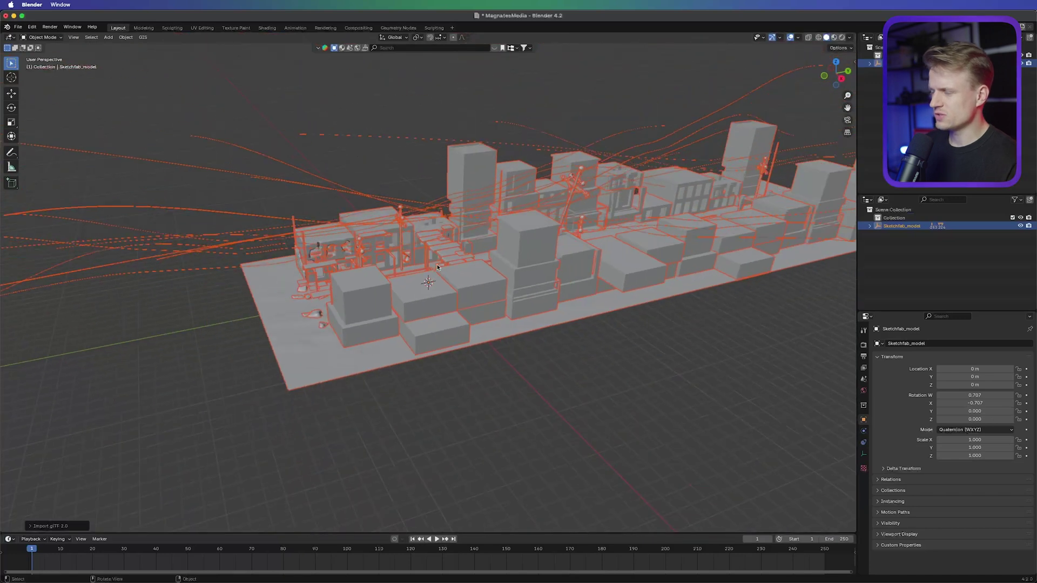
pyautogui.scroll(-4, 437, 266)
pyautogui.scroll(6, 437, 266)
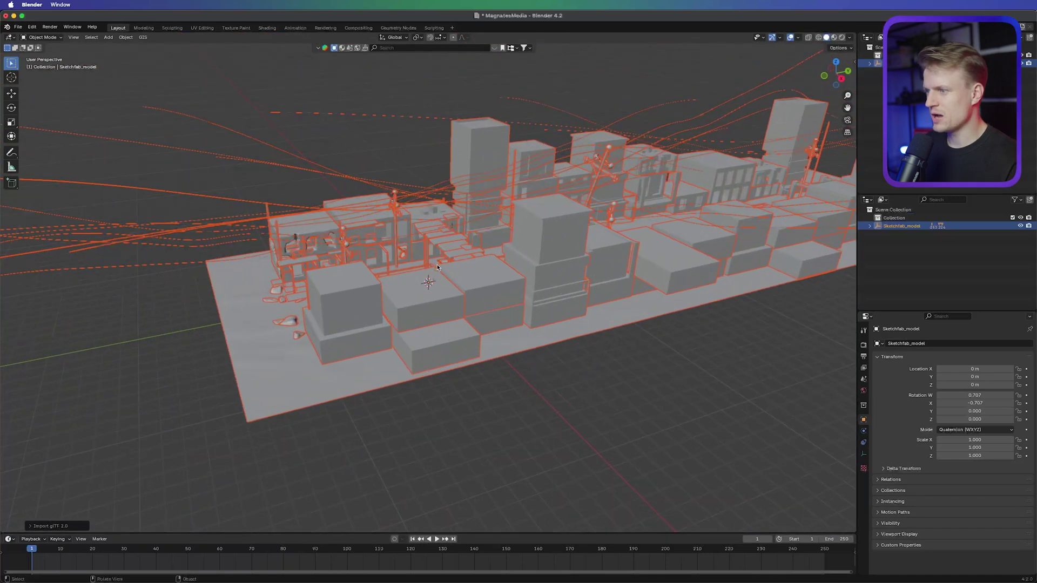
pyautogui.moveTo(435, 274); pyautogui.dragTo(455, 282, button='middle')
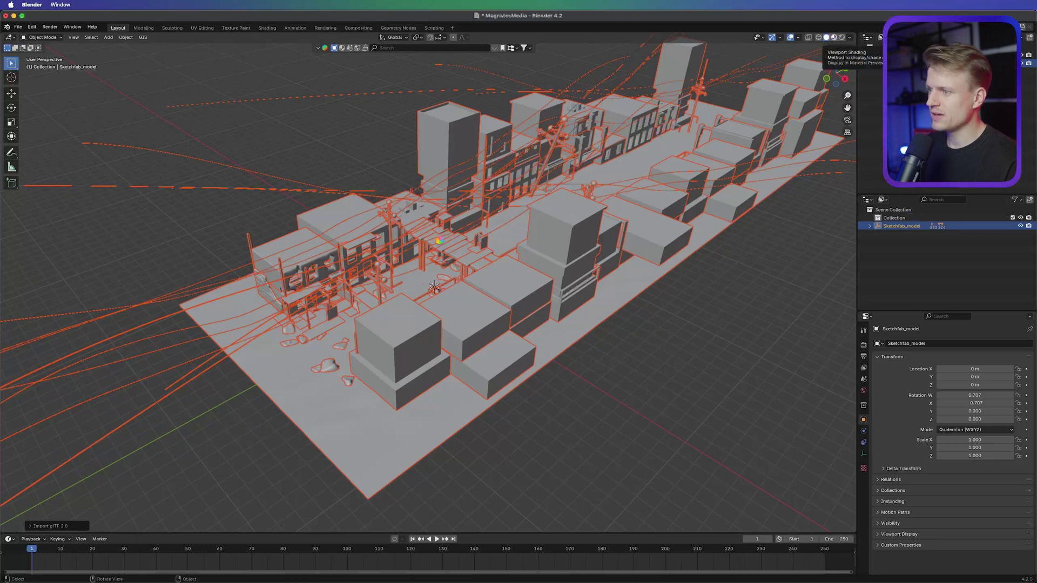
pyautogui.click(834, 37)
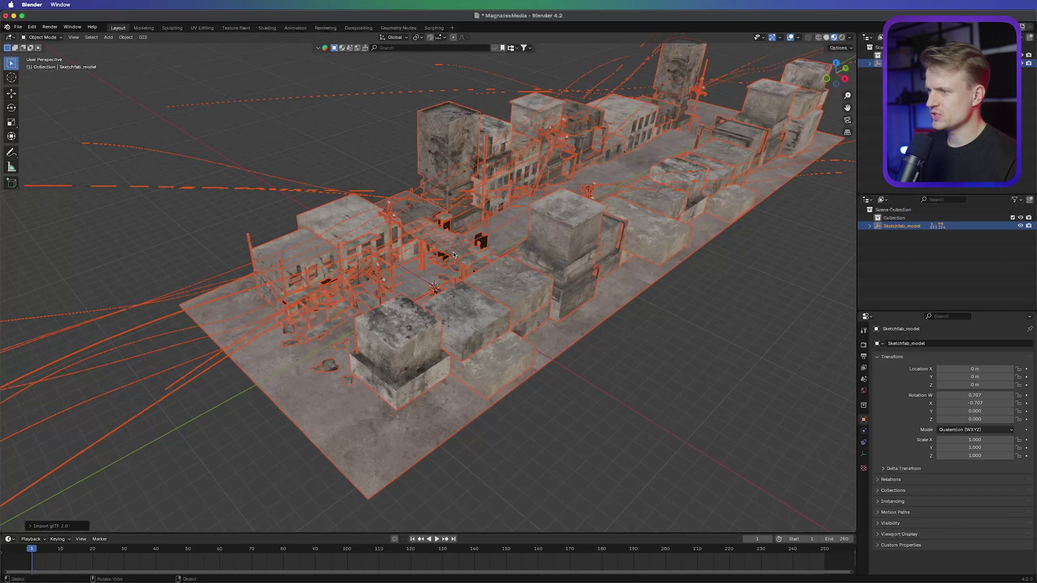
pyautogui.scroll(-1, 453, 254)
pyautogui.moveTo(453, 254)
pyautogui.mouseDown(button='middle')
pyautogui.moveTo(521, 235)
pyautogui.moveTo(513, 245)
pyautogui.moveTo(439, 249)
pyautogui.mouseUp(button='middle')
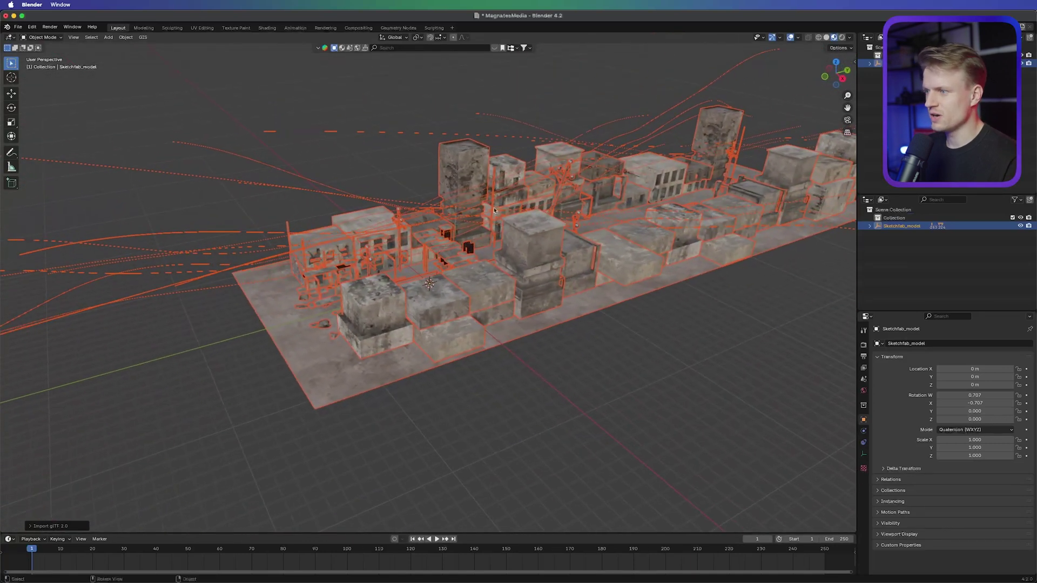
# Import post-apocalyptic_buildings.glb from the 18-11-24 folder with the default glTF 2.0 settings.
pyautogui.moveTo(347, 318); pyautogui.dragTo(335, 324, button='middle')
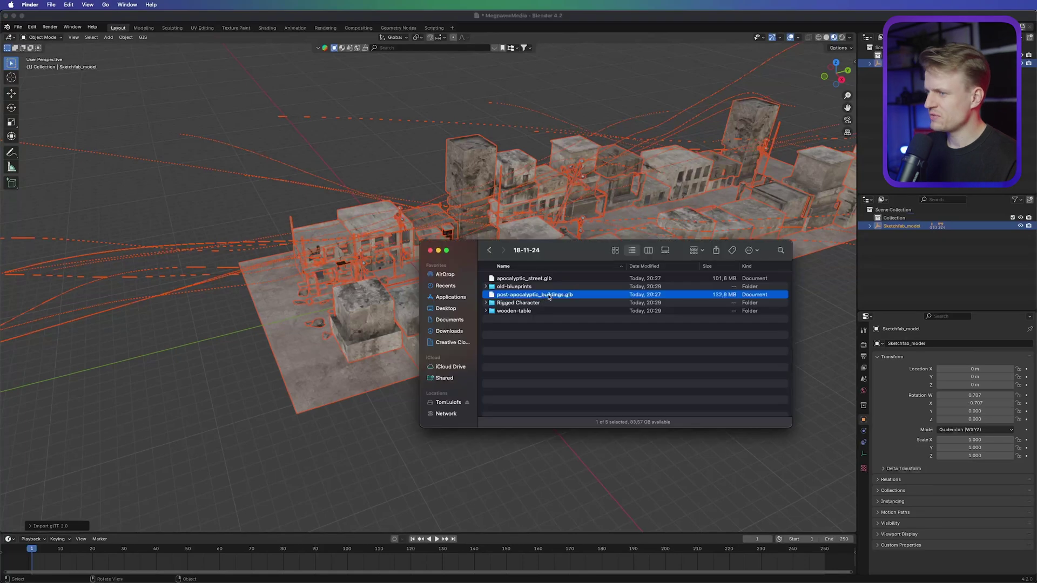
pyautogui.moveTo(549, 297); pyautogui.dragTo(231, 448)
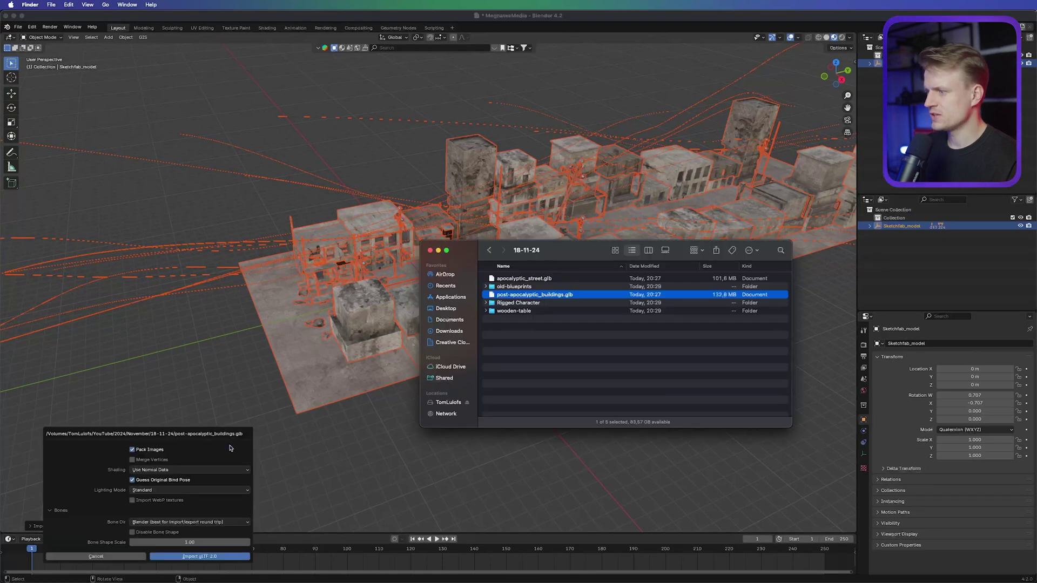
pyautogui.click(200, 556)
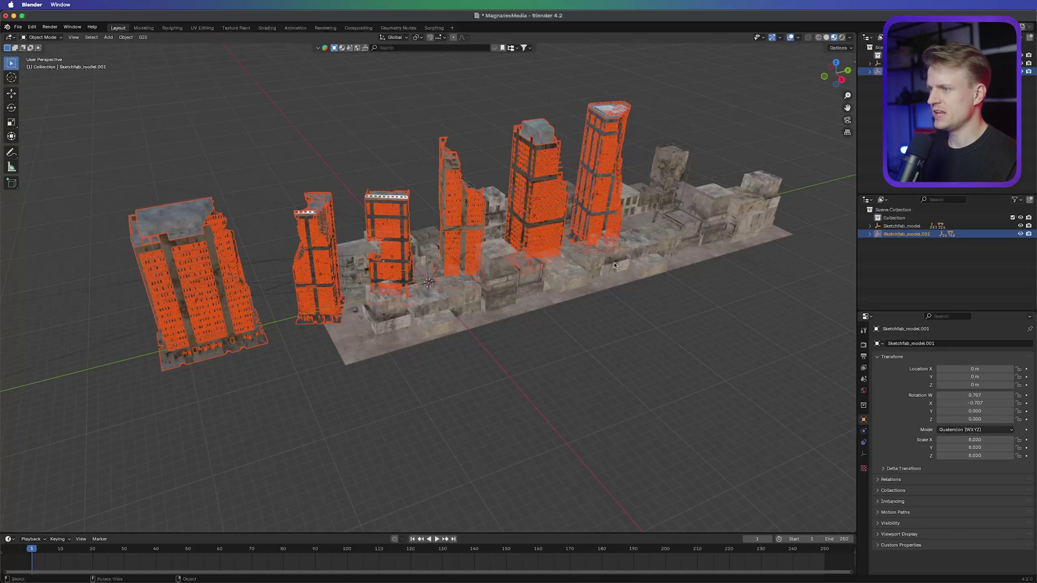
# Hide the street model Sketchfab_model so that only the imported high-rises show in the viewport.
pyautogui.moveTo(610, 261); pyautogui.dragTo(539, 258, button='middle')
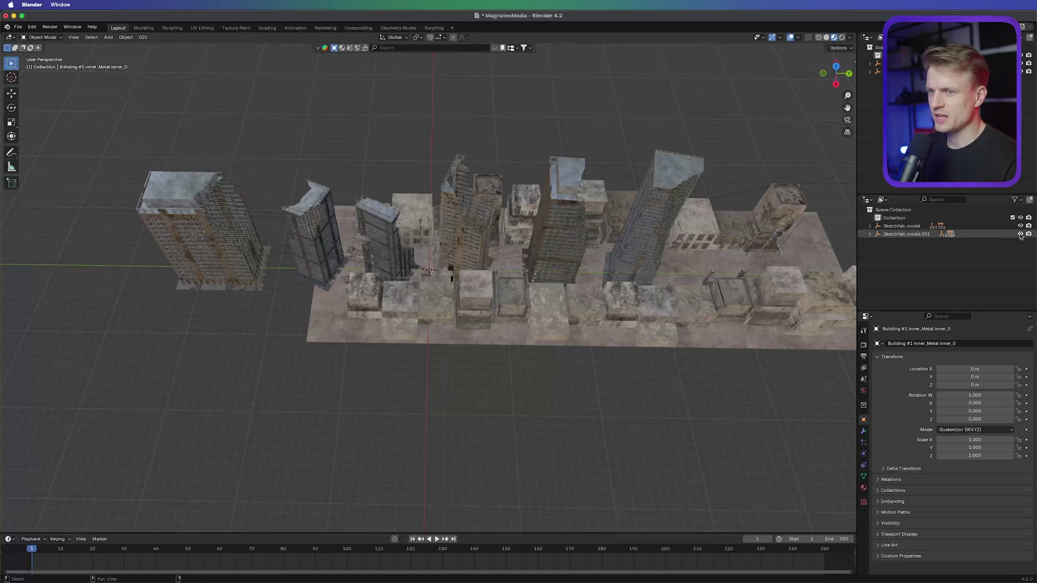
pyautogui.click(1020, 235)
pyautogui.click(1020, 234)
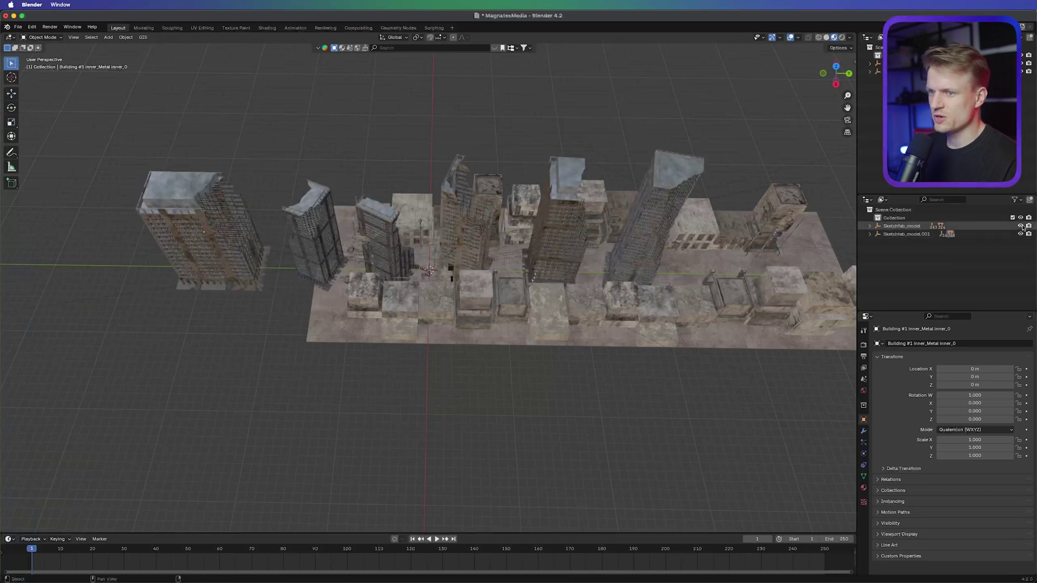
pyautogui.click(1020, 225)
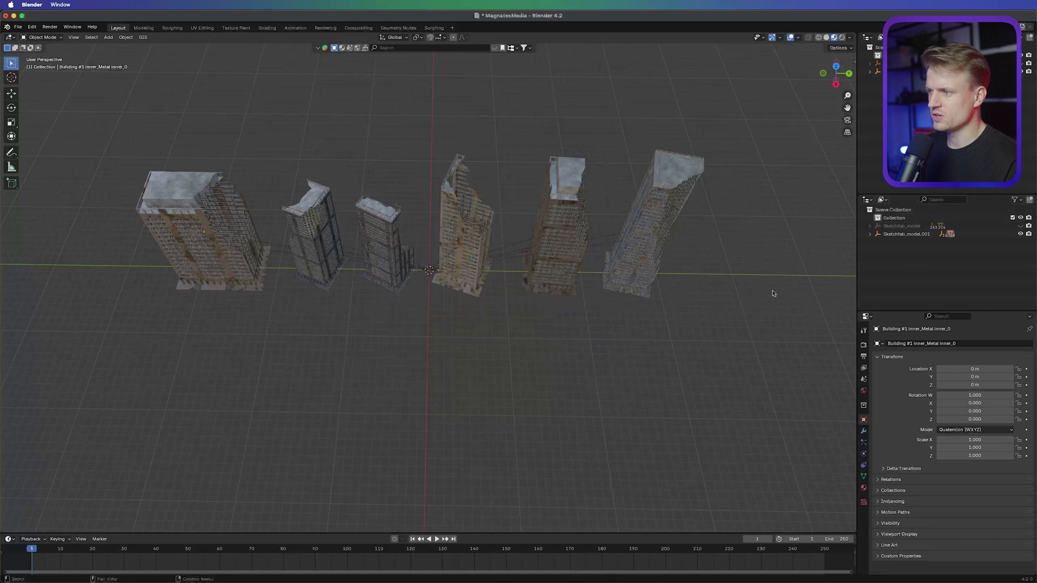
# Delete the three high-rises on the negative Y side of the origin.
pyautogui.moveTo(119, 123); pyautogui.dragTo(421, 356)
pyautogui.press('x')
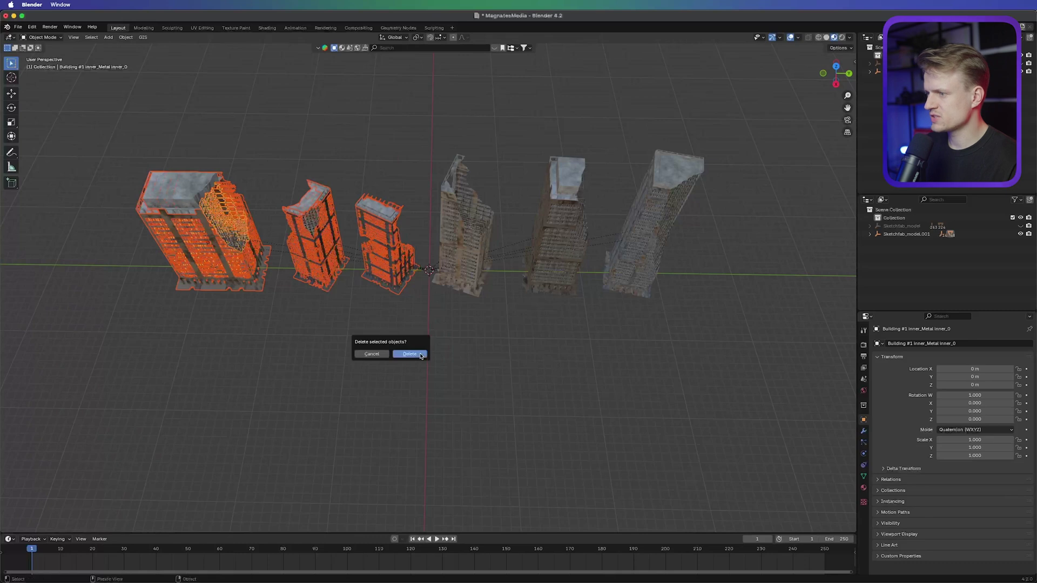
pyautogui.click(421, 356)
# Delete the high-rises on either side of the middle brown tower, keeping only that tower.
pyautogui.moveTo(414, 157); pyautogui.dragTo(594, 220, button='middle')
pyautogui.scroll(6, 509, 227)
pyautogui.moveTo(499, 224); pyautogui.dragTo(542, 253, button='middle')
pyautogui.scroll(-2, 472, 255)
pyautogui.moveTo(423, 181); pyautogui.dragTo(344, 440)
pyautogui.press('x')
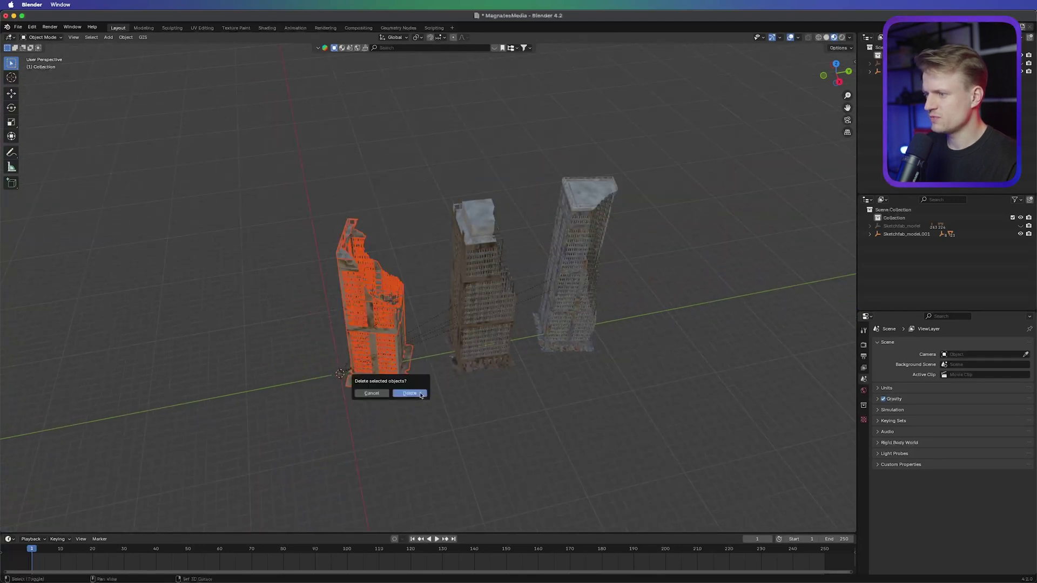
pyautogui.click(410, 393)
pyautogui.moveTo(751, 126); pyautogui.dragTo(528, 476)
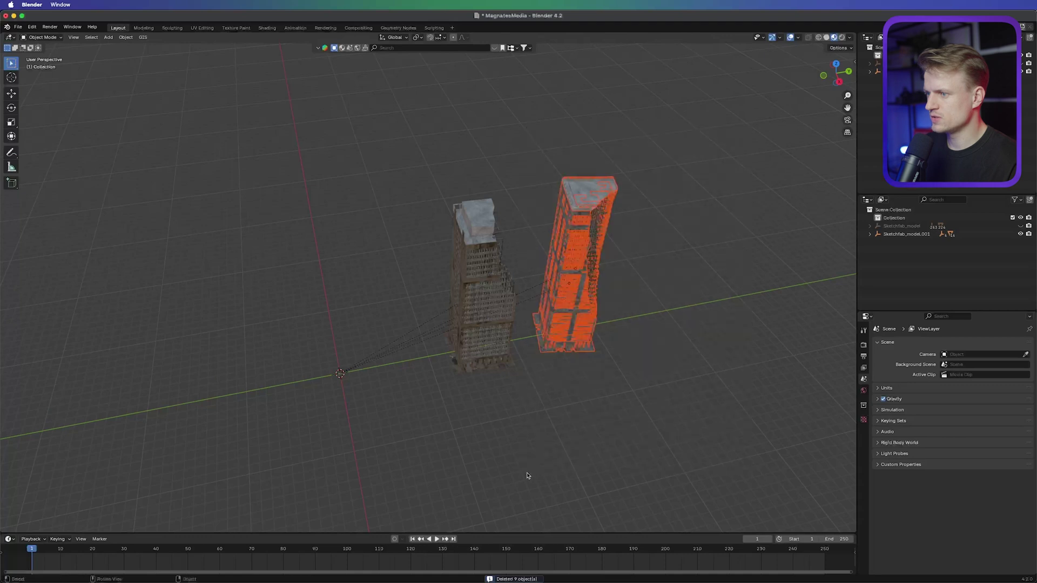
pyautogui.press('x')
pyautogui.click(516, 474)
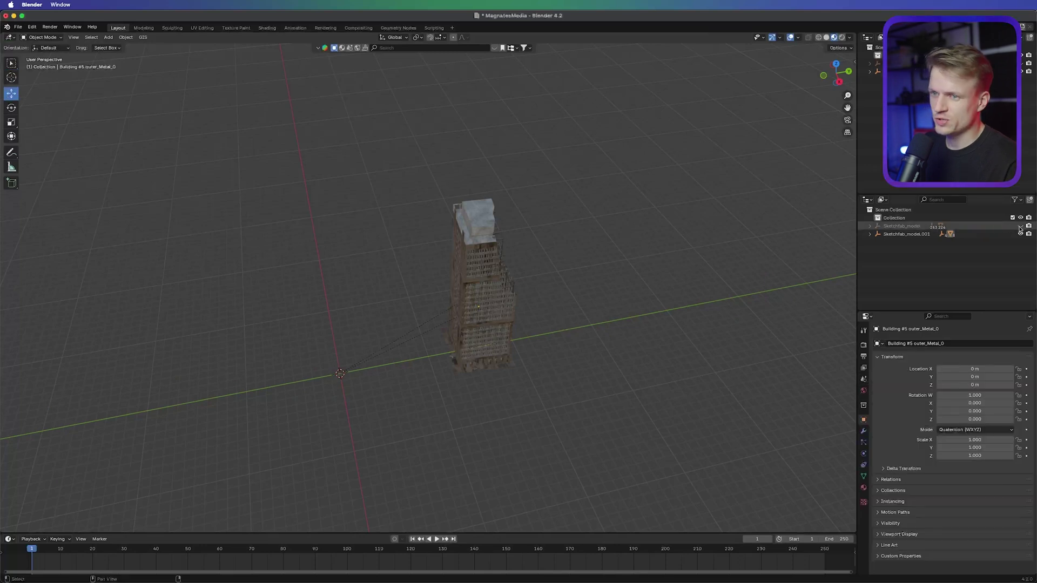
# Unhide the street model Sketchfab_model and view the remaining tower from along the street.
pyautogui.click(1020, 228)
pyautogui.moveTo(671, 200); pyautogui.dragTo(650, 204, button='middle')
pyautogui.moveTo(482, 372)
pyautogui.mouseDown(button='middle')
pyautogui.moveTo(485, 384)
pyautogui.moveTo(353, 395)
pyautogui.moveTo(336, 362)
pyautogui.moveTo(402, 335)
pyautogui.moveTo(372, 354)
pyautogui.mouseUp(button='middle')
pyautogui.scroll(-5, 353, 395)
pyautogui.scroll(8, 403, 336)
pyautogui.scroll(2, 400, 343)
pyautogui.scroll(-4, 400, 343)
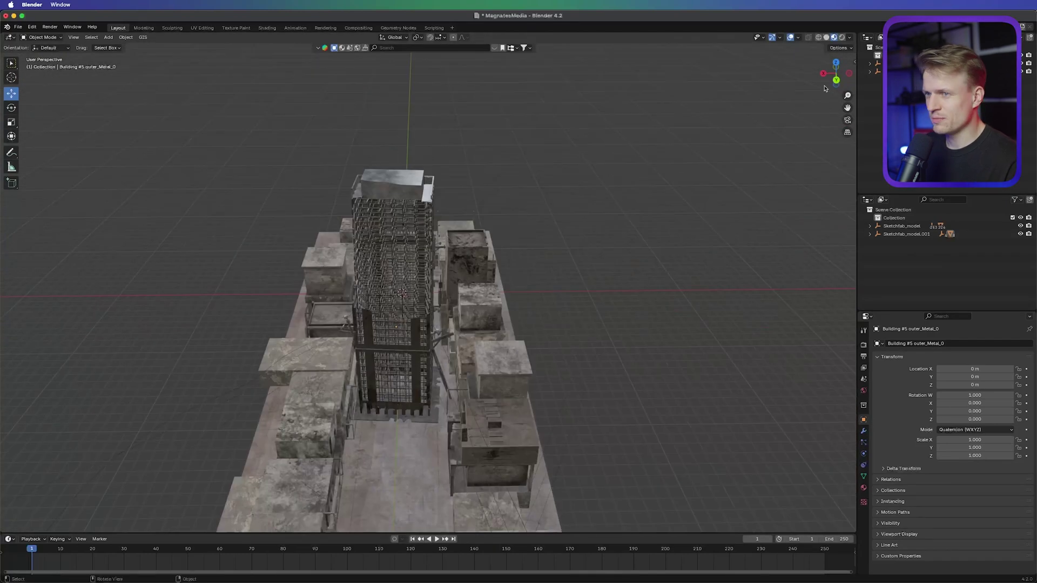
# Move the tower model Sketchfab_model.001 along Y to about -10.58 m.
pyautogui.click(906, 234)
pyautogui.moveTo(356, 366); pyautogui.dragTo(259, 359, button='middle')
pyautogui.moveTo(387, 315)
pyautogui.mouseDown()
pyautogui.moveTo(455, 237)
pyautogui.moveTo(438, 255)
pyautogui.mouseUp()
# Rotate the tower slightly around the global Z axis and move it along X to about 0.81 m.
pyautogui.press('r')
pyautogui.press('z')
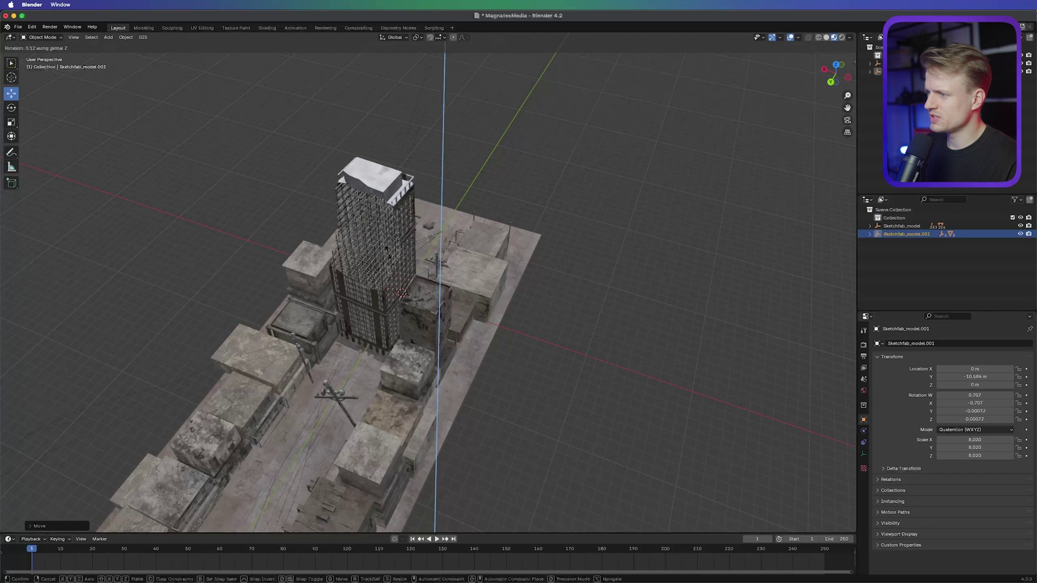
pyautogui.moveTo(391, 258)
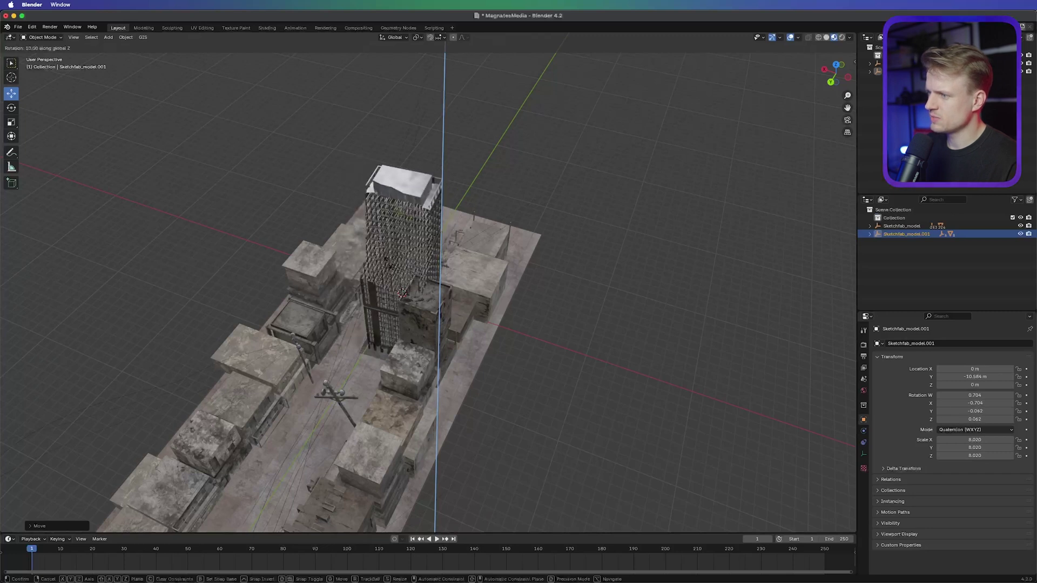
pyautogui.click(415, 254)
pyautogui.moveTo(416, 255); pyautogui.dragTo(415, 268, button='middle')
pyautogui.moveTo(411, 232); pyautogui.dragTo(402, 233)
pyautogui.moveTo(459, 294)
pyautogui.mouseDown(button='middle')
pyautogui.moveTo(438, 296)
pyautogui.moveTo(458, 278)
pyautogui.mouseUp(button='middle')
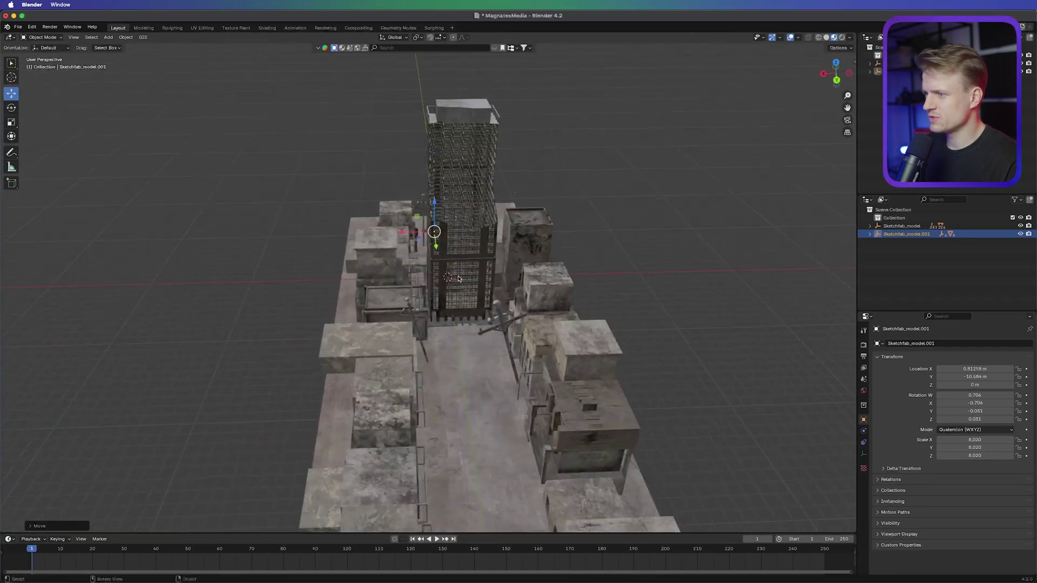
# Append the Collection from rigged character low poly.blend in the Rigged Character folder.
pyautogui.scroll(-3, 458, 278)
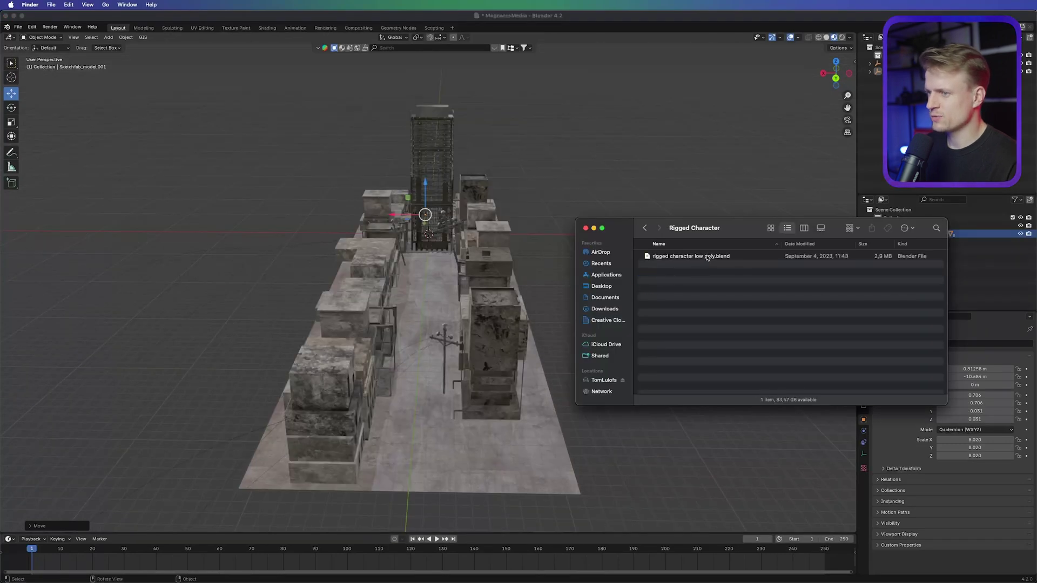
pyautogui.moveTo(707, 257); pyautogui.dragTo(372, 427)
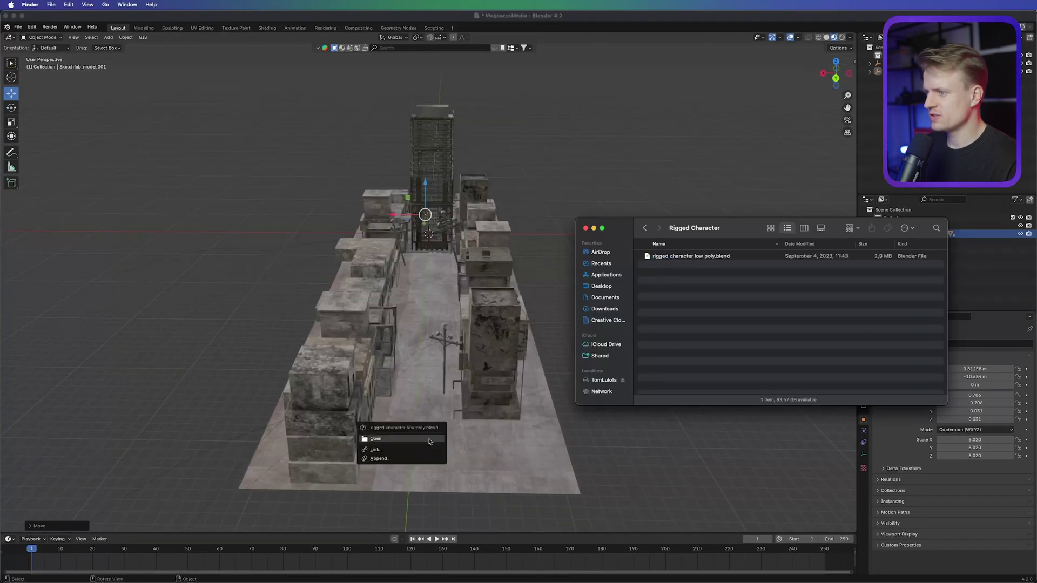
pyautogui.click(380, 459)
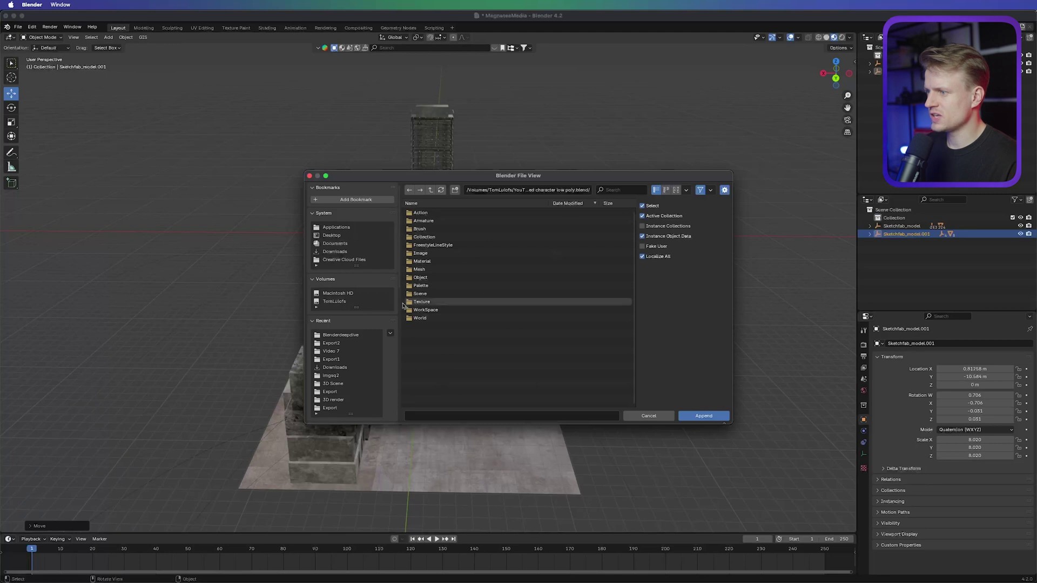
pyautogui.click(435, 295)
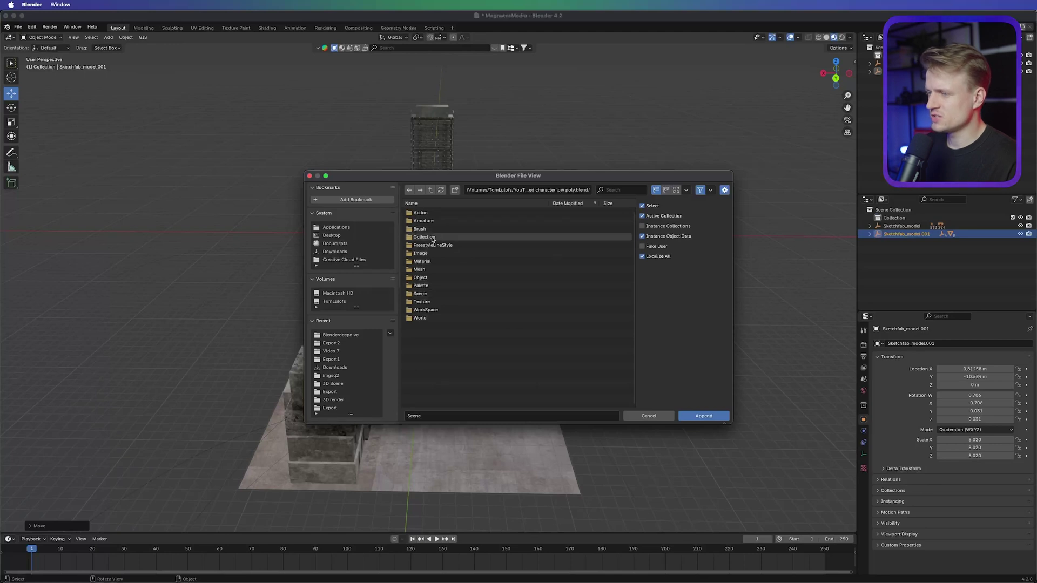
pyautogui.doubleClick(437, 239)
pyautogui.click(424, 212)
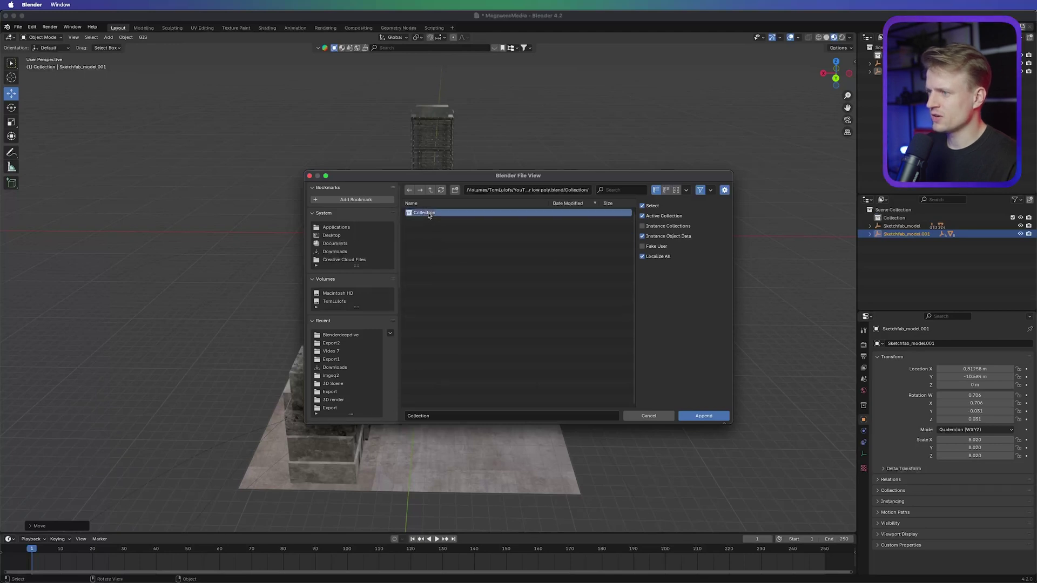
pyautogui.click(703, 416)
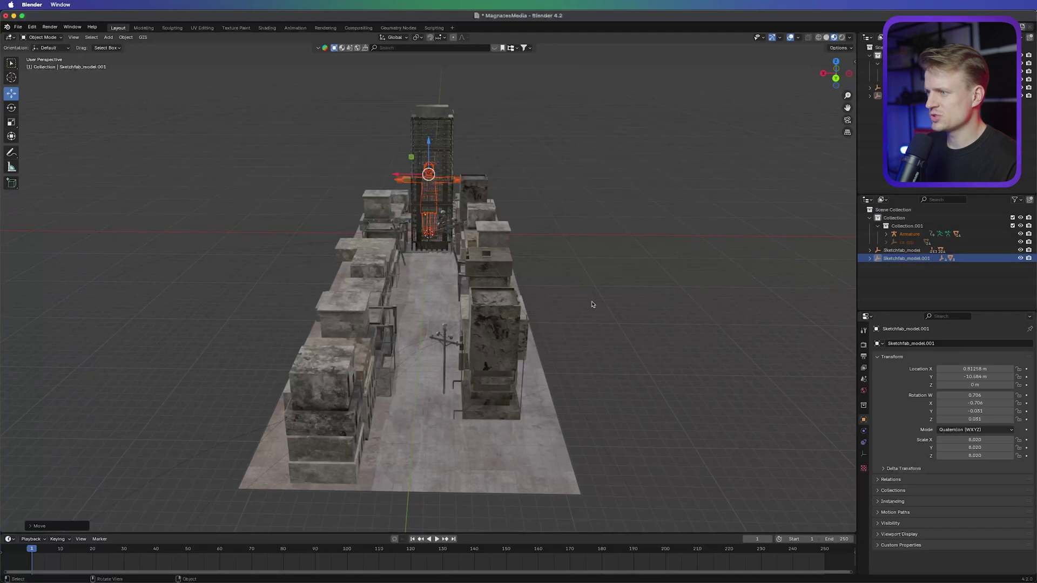
# Move the appended character along the Y axis, away from the tower toward the far end of the street.
pyautogui.moveTo(566, 266); pyautogui.dragTo(527, 284, button='middle')
pyautogui.press('g')
pyautogui.press('y')
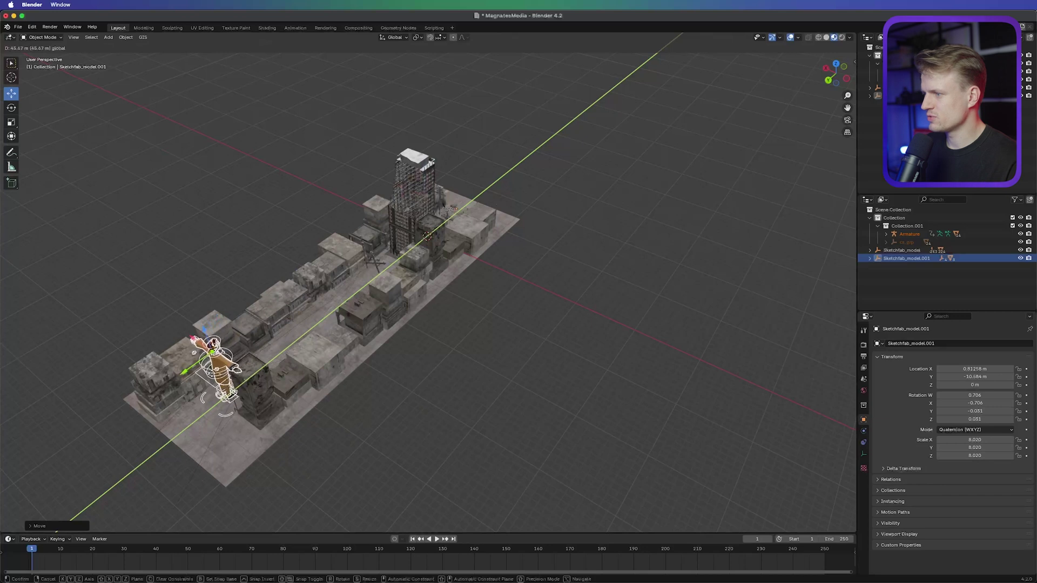
pyautogui.click(216, 356)
# Scale the character down uniformly with the Scale tool until its size fits the street and buildings.
pyautogui.scroll(4, 216, 357)
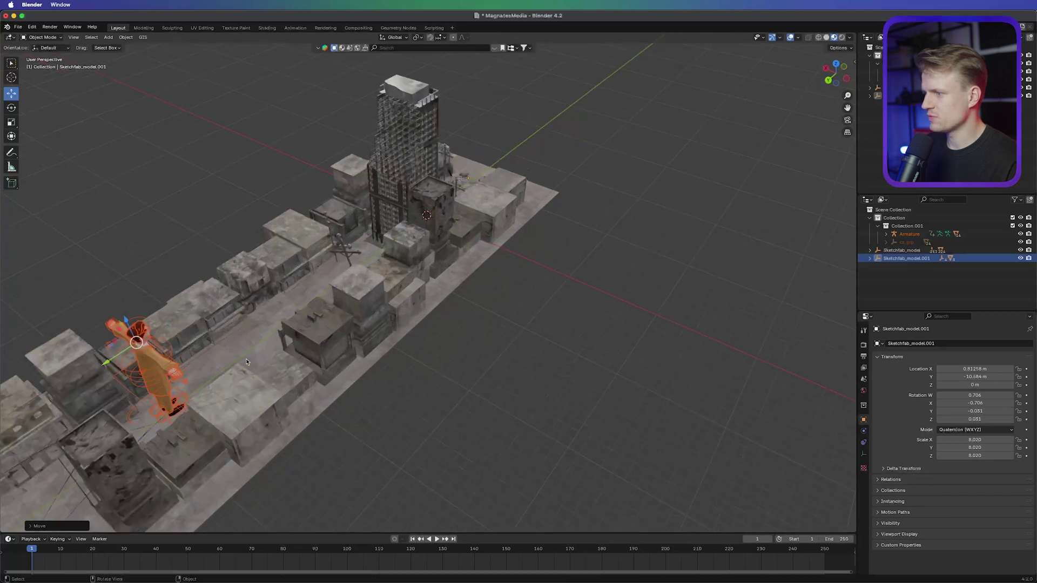
pyautogui.keyDown('shift'); pyautogui.moveTo(91, 432); pyautogui.dragTo(470, 335, button='middle'); pyautogui.keyUp('shift')
pyautogui.scroll(6, 470, 334)
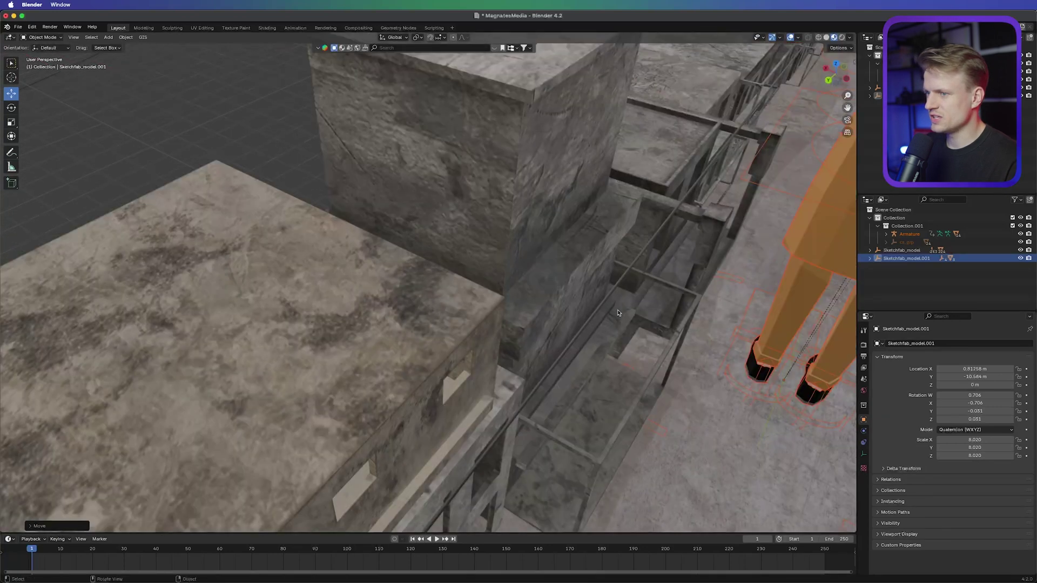
pyautogui.scroll(-4, 619, 313)
pyautogui.moveTo(665, 289); pyautogui.dragTo(548, 325, button='middle')
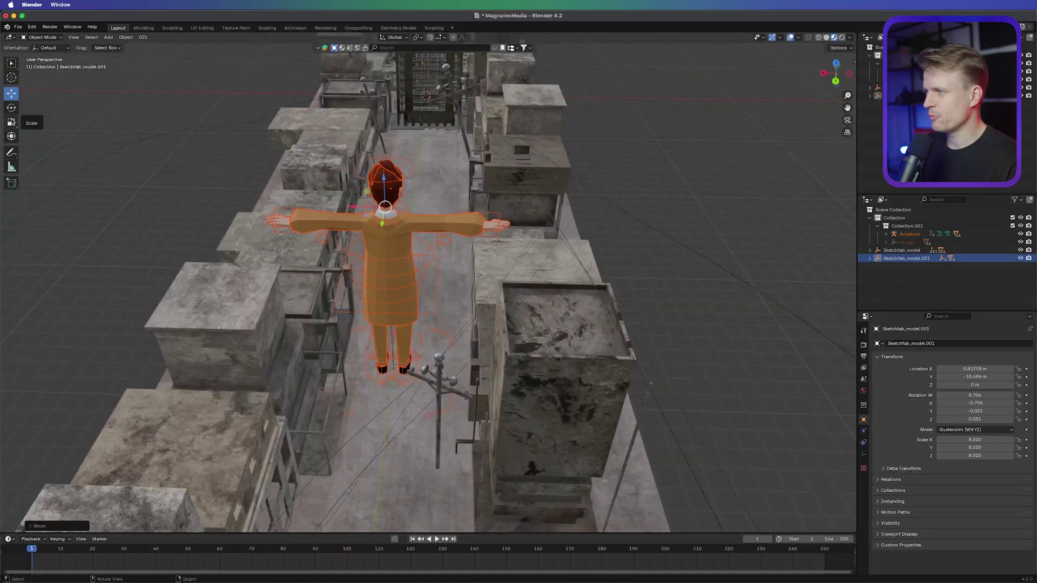
pyautogui.click(11, 123)
pyautogui.moveTo(414, 187); pyautogui.dragTo(404, 337)
pyautogui.click(403, 337)
pyautogui.moveTo(402, 337); pyautogui.dragTo(302, 307, button='middle')
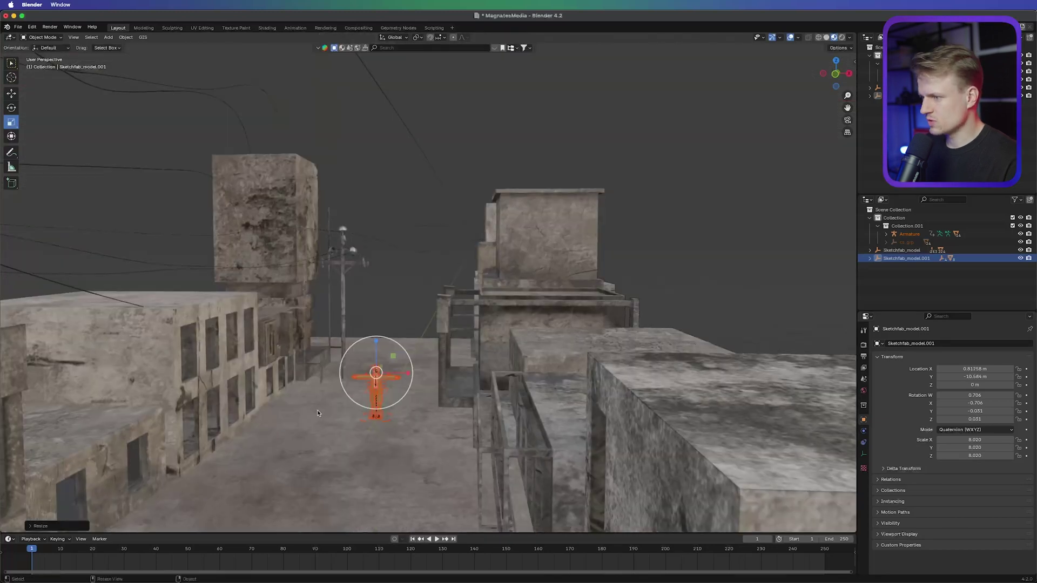
# Scale the character down further by a factor of about 0.73 to better match the street.
pyautogui.scroll(3, 324, 351)
pyautogui.keyDown('shift'); pyautogui.moveTo(287, 432); pyautogui.dragTo(369, 361, button='middle'); pyautogui.keyUp('shift')
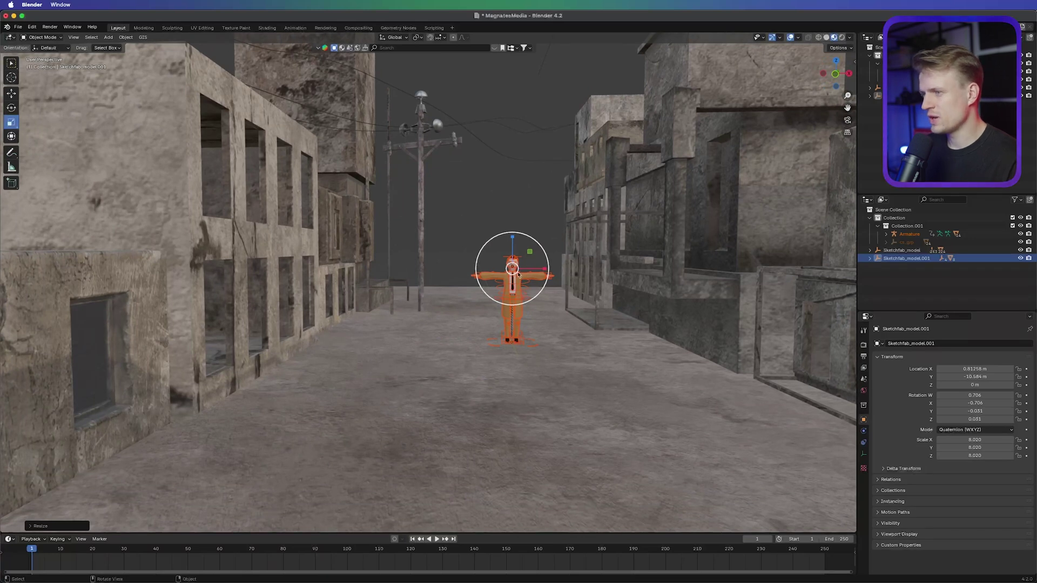
pyautogui.press('s')
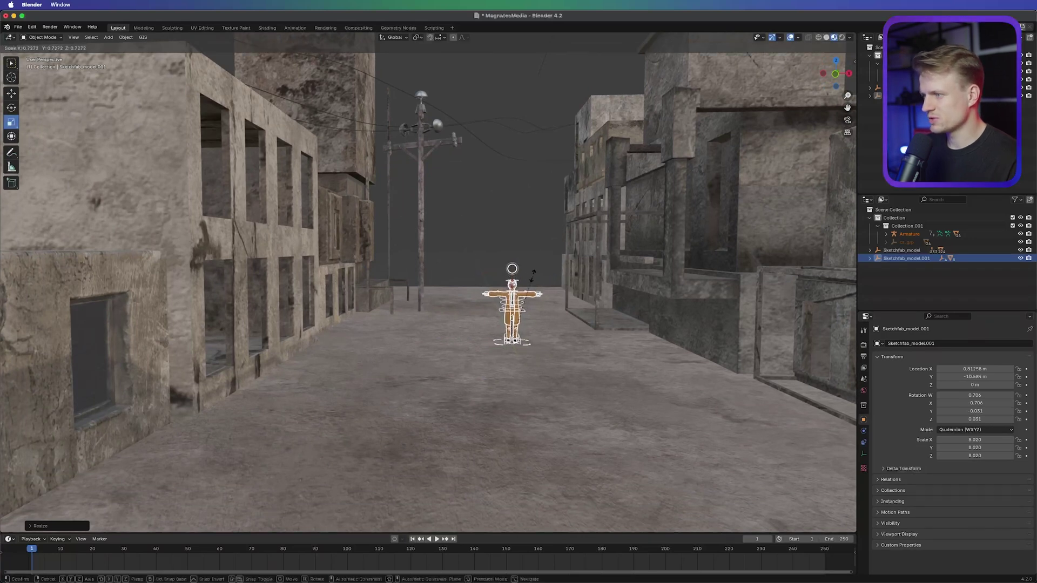
pyautogui.click(536, 275)
# Duplicate the character and place the copy along the global Y axis in front of the tower at the far end.
pyautogui.moveTo(531, 269); pyautogui.dragTo(502, 274, button='middle')
pyautogui.hotkey('shift', 'space')
pyautogui.press('g')
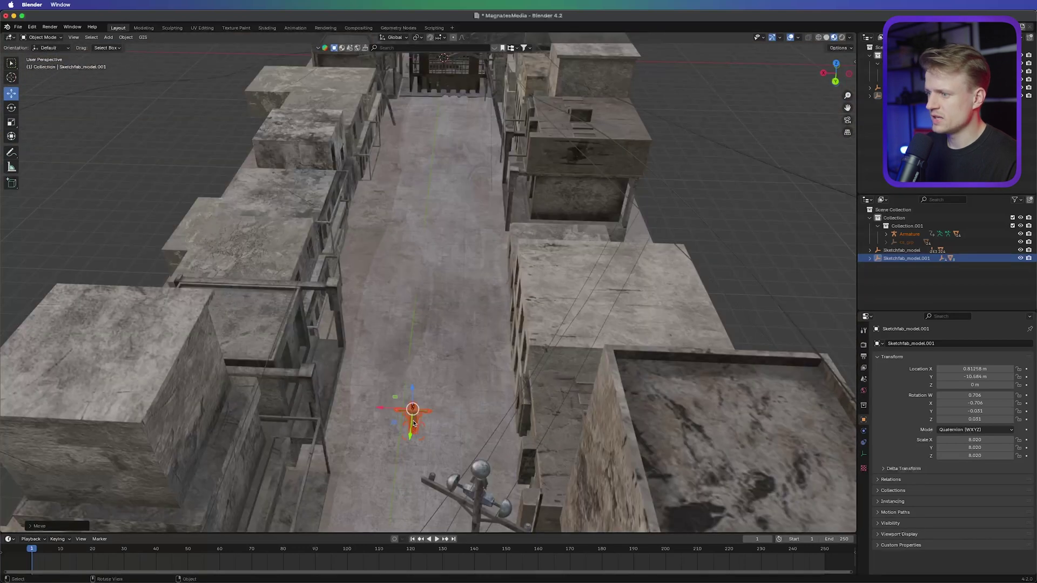
pyautogui.hotkey('shift', 'd')
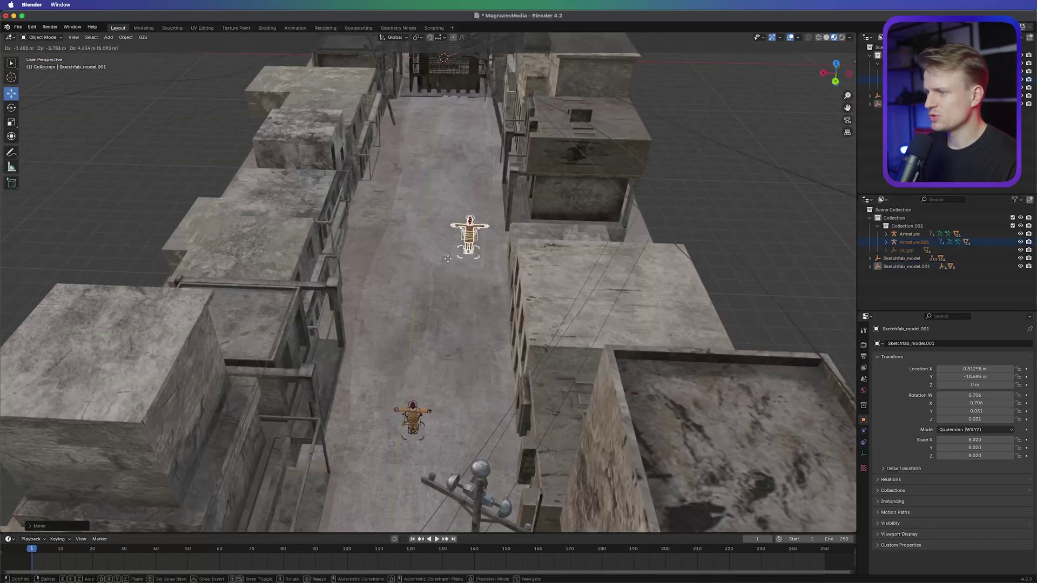
pyautogui.press('y')
pyautogui.press('y')
pyautogui.press('y')
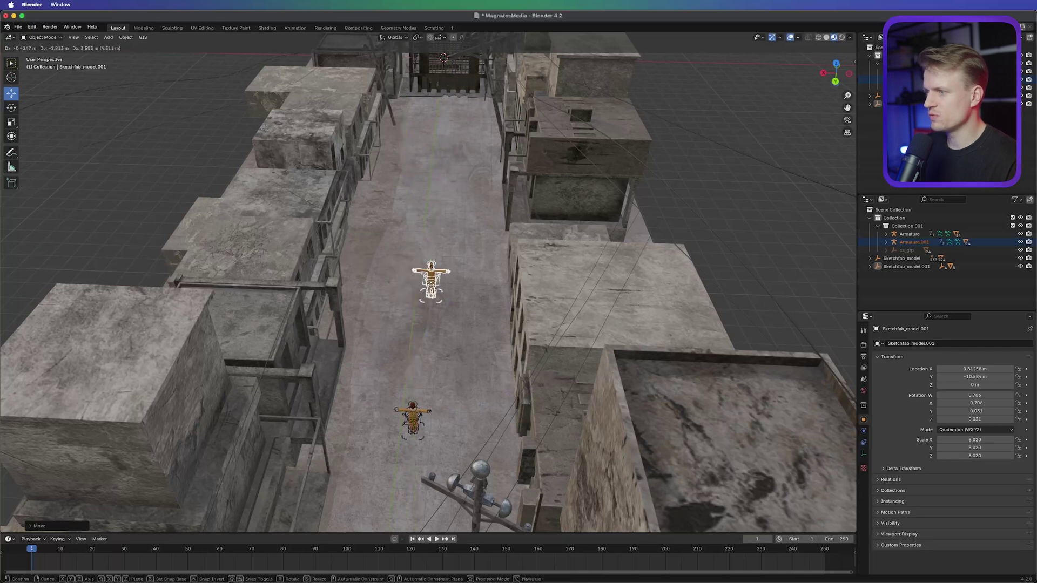
pyautogui.press('y')
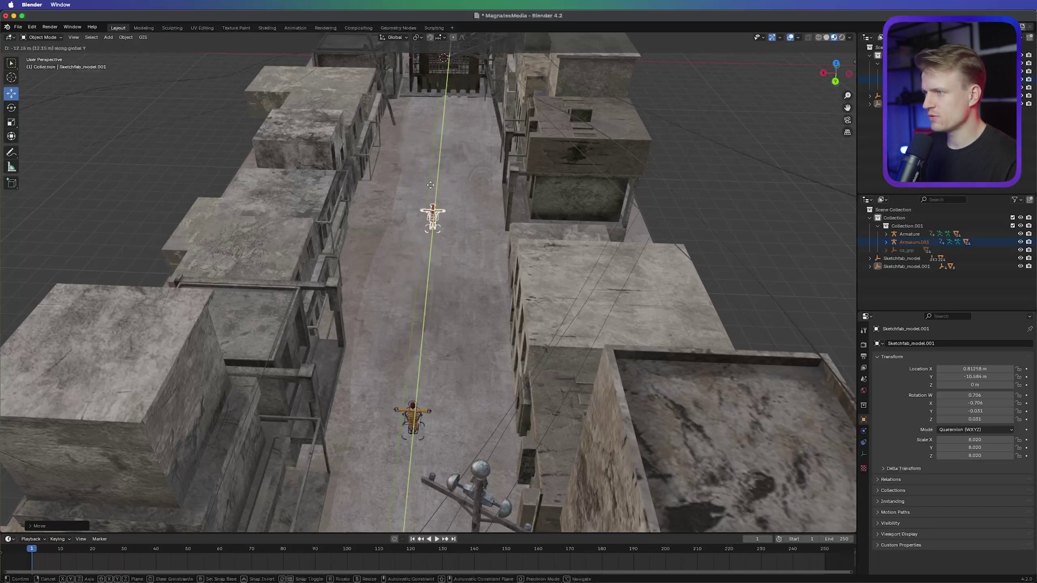
pyautogui.click(471, 103)
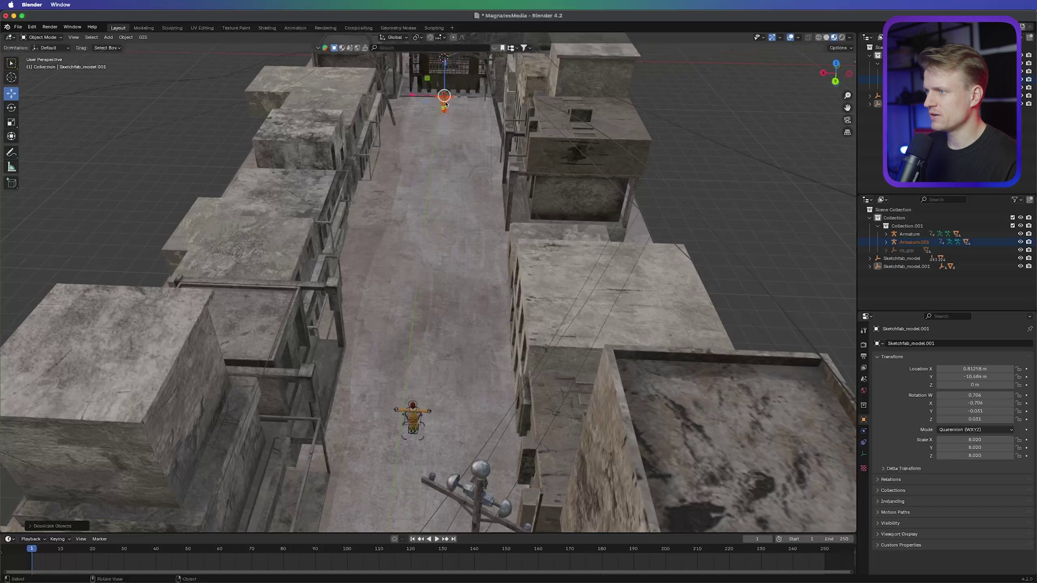
# Move the duplicated character inside the tower's ground floor, at about Y 5.53 m.
pyautogui.scroll(10, 470, 103)
pyautogui.keyDown('shift'); pyautogui.moveTo(502, 70); pyautogui.dragTo(477, 286, button='middle'); pyautogui.keyUp('shift')
pyautogui.scroll(6, 476, 286)
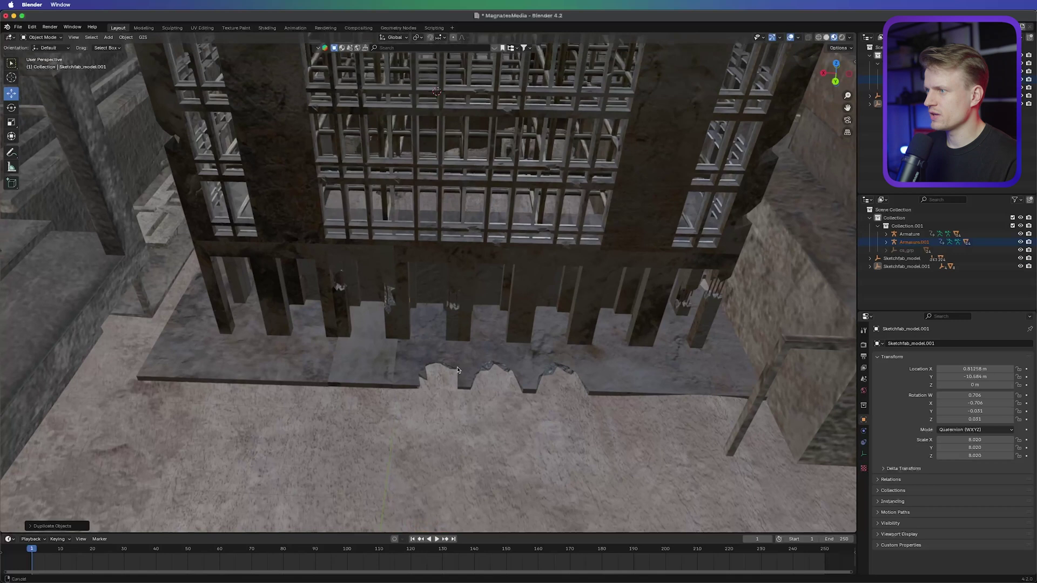
pyautogui.keyDown('shift'); pyautogui.moveTo(457, 370); pyautogui.dragTo(435, 282, button='middle'); pyautogui.keyUp('shift')
pyautogui.moveTo(377, 422); pyautogui.dragTo(428, 103)
pyautogui.scroll(6, 421, 264)
pyautogui.keyDown('shift'); pyautogui.moveTo(432, 113); pyautogui.dragTo(409, 231, button='middle'); pyautogui.keyUp('shift')
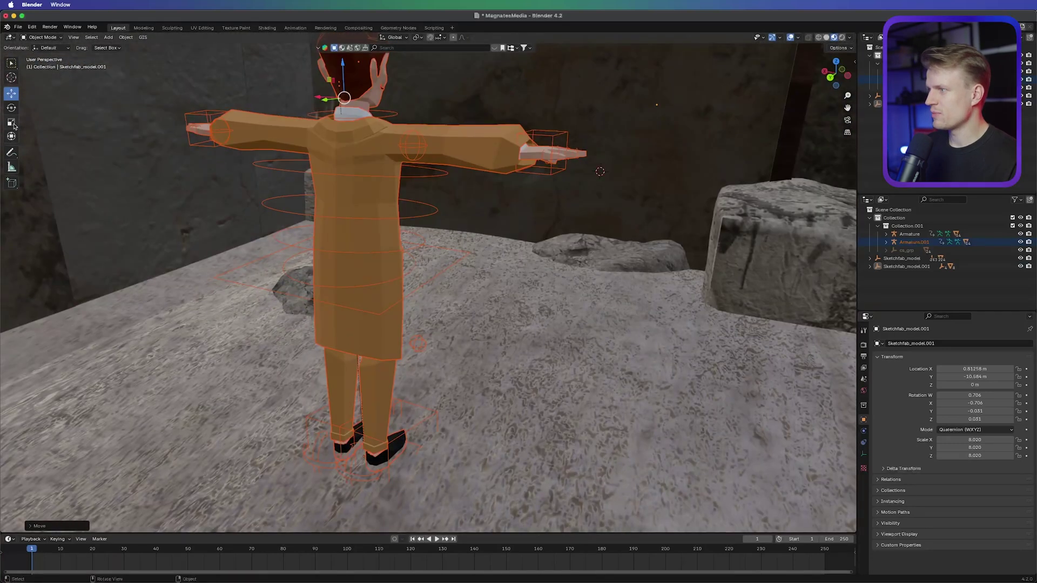
# Scale the armature of the character in the tower to 0.093 and rotate it to about -75° around Z.
pyautogui.click(377, 433)
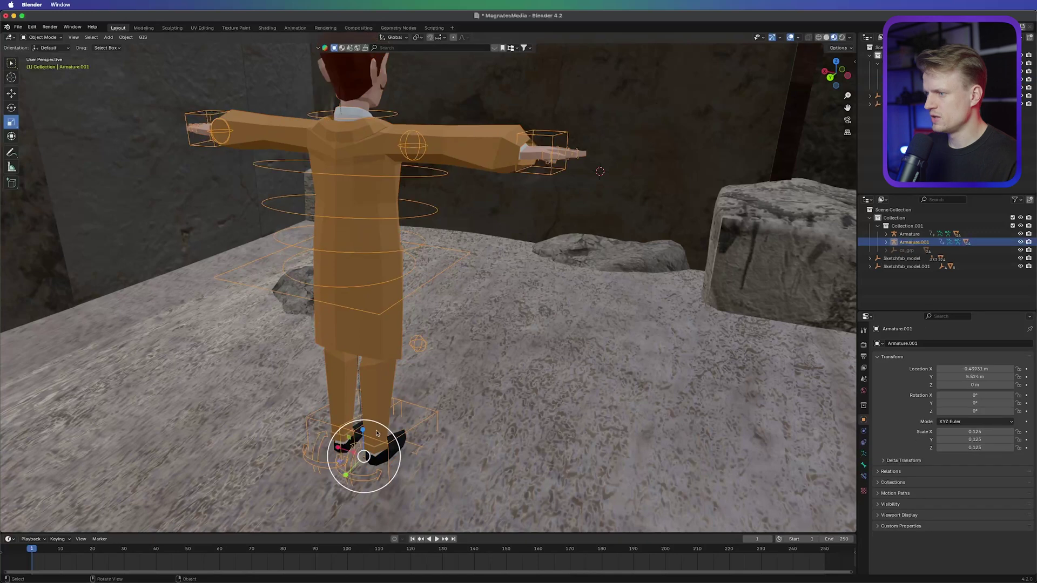
pyautogui.moveTo(382, 428); pyautogui.dragTo(378, 433)
pyautogui.click(11, 108)
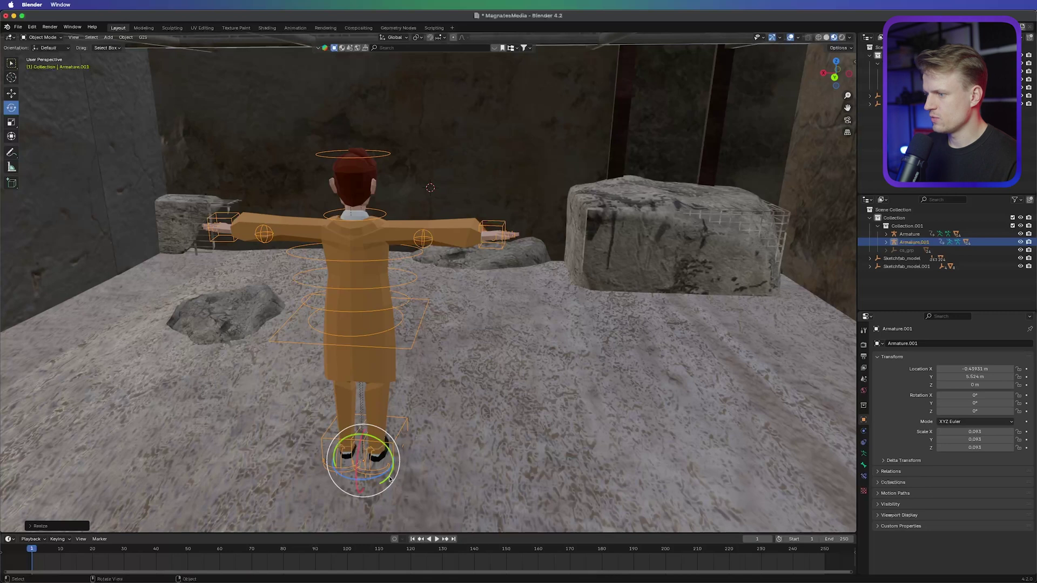
pyautogui.moveTo(375, 477); pyautogui.dragTo(326, 476)
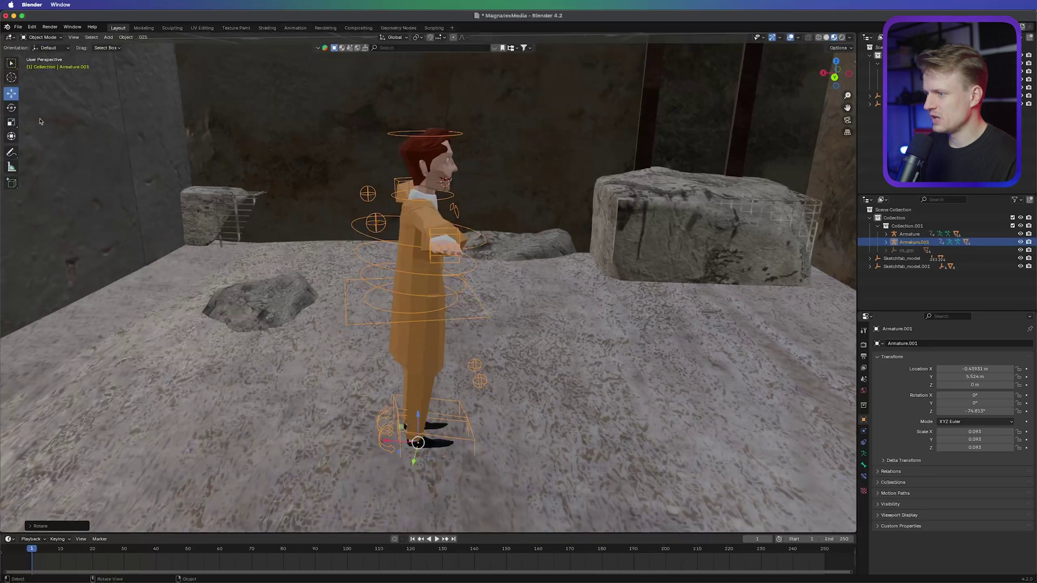
# Move the character sideways along X and place a duplicate about 1.2 m away from it along X.
pyautogui.moveTo(396, 442); pyautogui.dragTo(225, 437)
pyautogui.hotkey('shift', 'd')
pyautogui.scroll(3, 225, 436)
pyautogui.press('x')
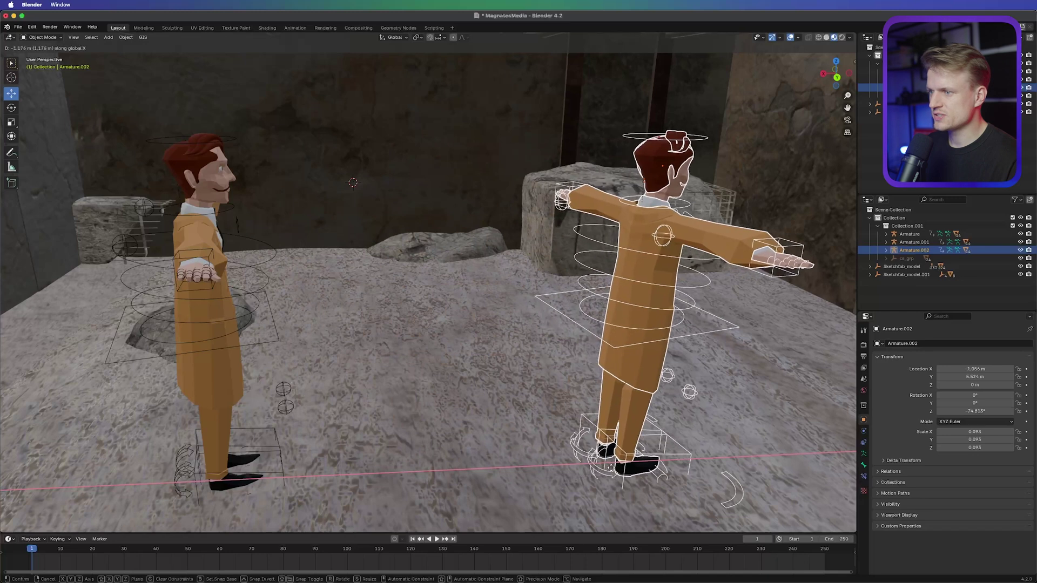
pyautogui.click(612, 472)
# Rotate the new duplicate around the global Z axis to about 54° so it faces the other character.
pyautogui.press('r')
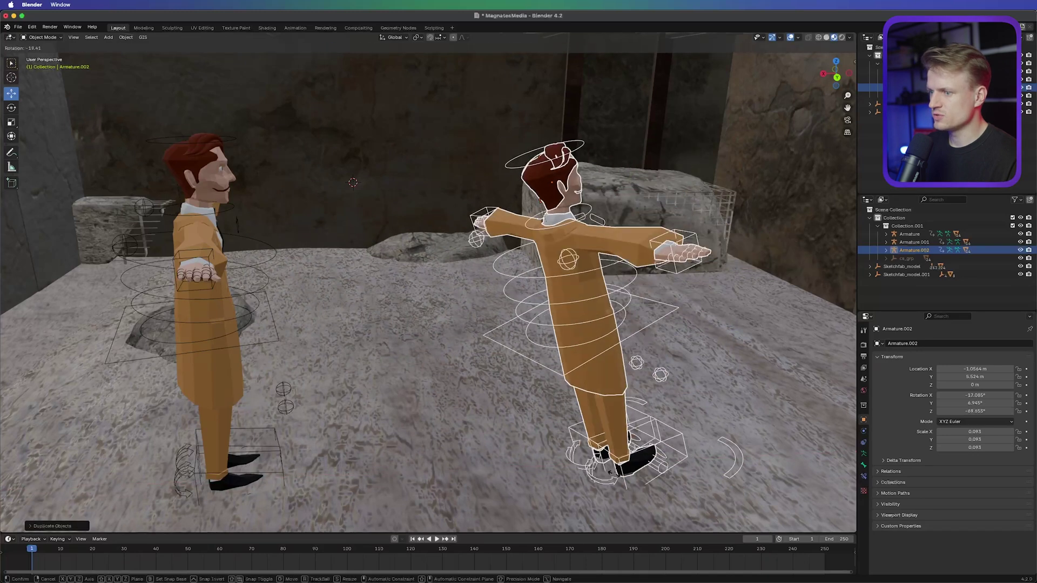
pyautogui.press('z')
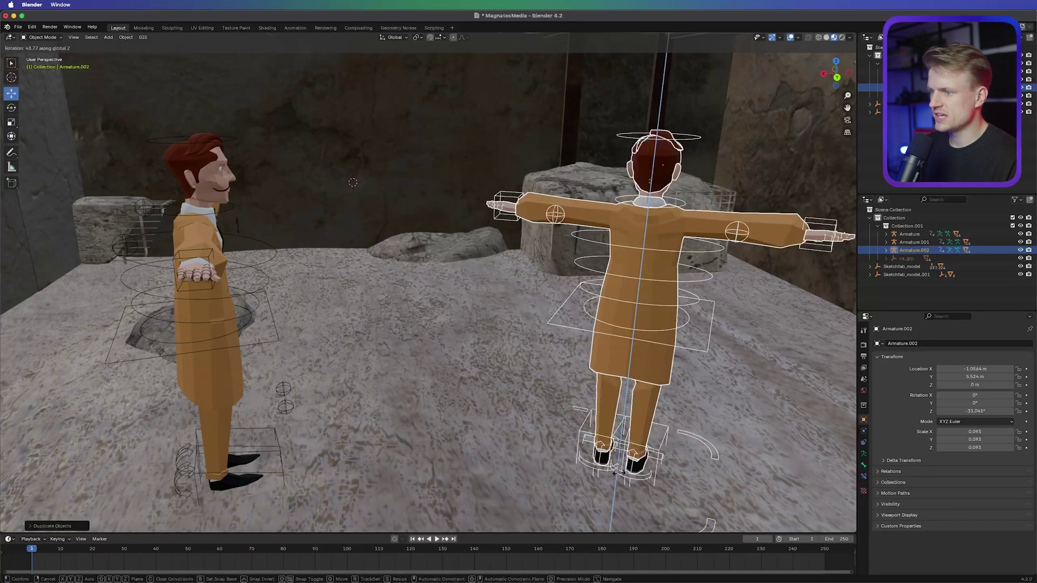
pyautogui.click(694, 462)
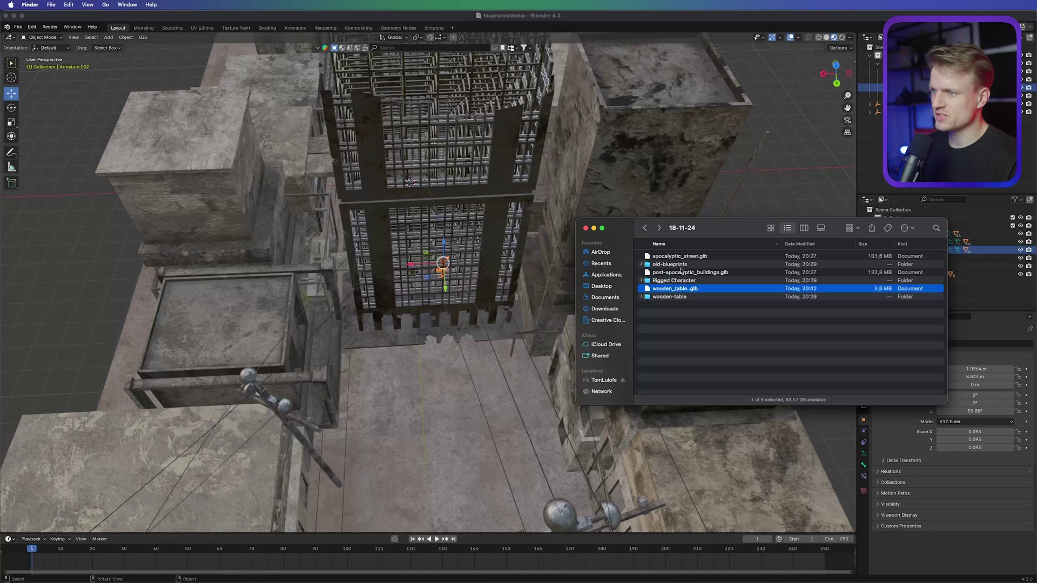
# Import wooden_table.glb from the 18-11-24 folder with the default glTF options and move the table along Y to about 5.44 m.
pyautogui.moveTo(460, 393); pyautogui.dragTo(671, 285)
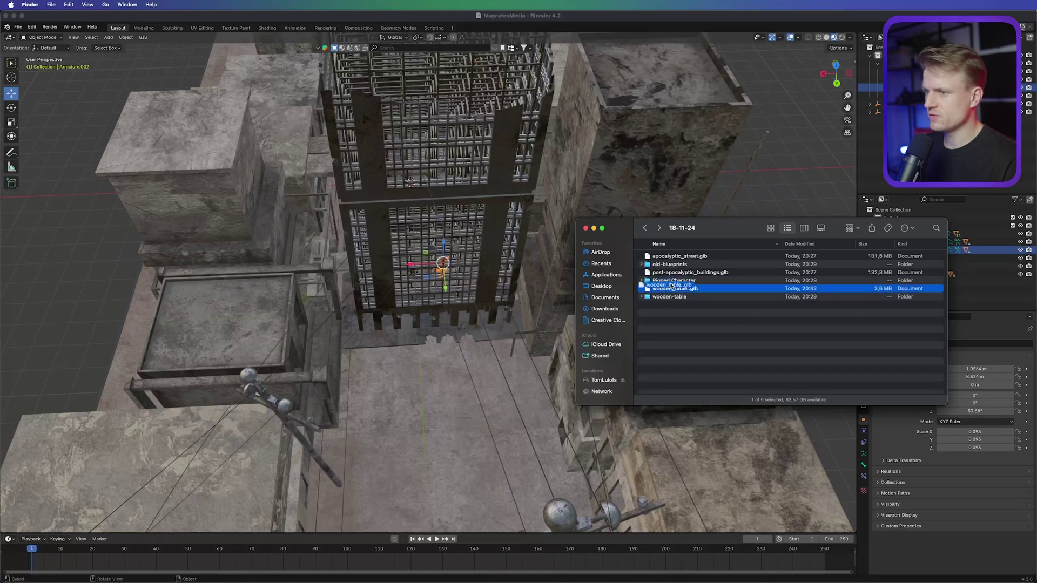
pyautogui.moveTo(430, 324); pyautogui.dragTo(425, 339)
pyautogui.click(381, 447)
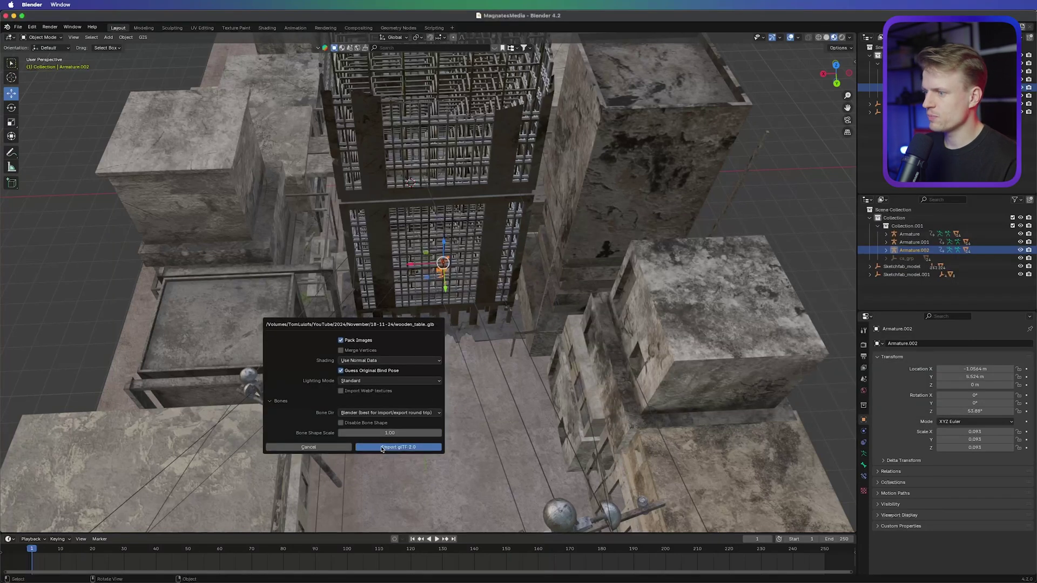
pyautogui.press('g')
pyautogui.press('y')
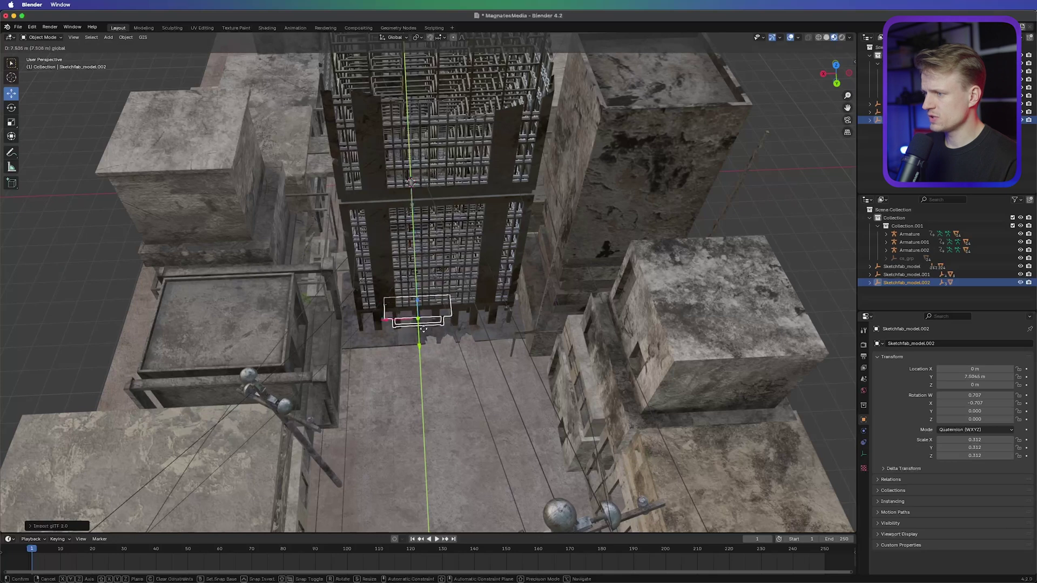
pyautogui.moveTo(423, 294); pyautogui.dragTo(423, 291)
# Scale the table to 0.175 and position it between the two characters at about X -0.47 m, Y 4.80 m.
pyautogui.scroll(11, 410, 226)
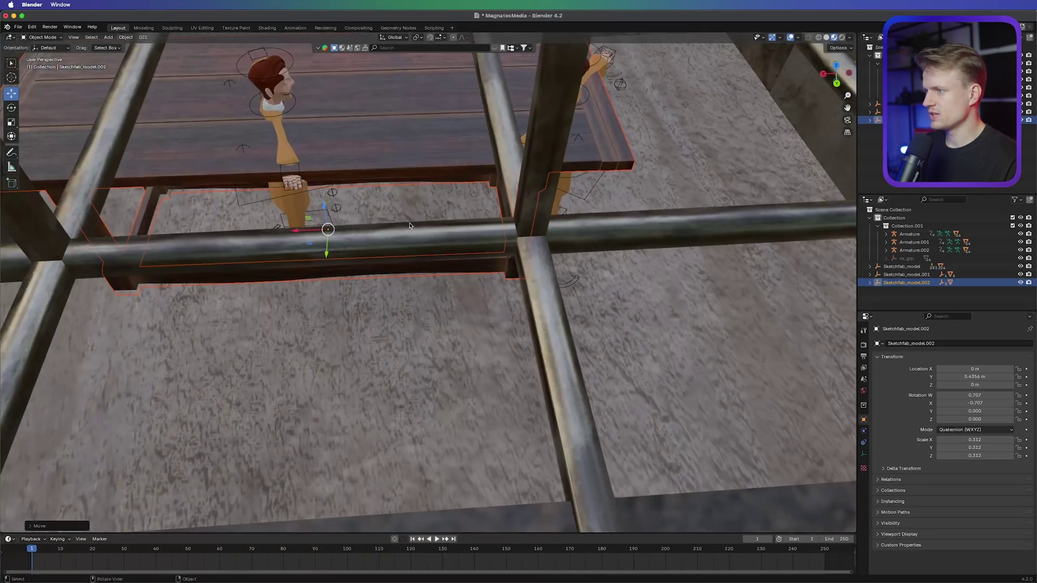
pyautogui.scroll(1, 409, 226)
pyautogui.moveTo(409, 299)
pyautogui.mouseDown(button='middle')
pyautogui.moveTo(410, 269)
pyautogui.moveTo(413, 302)
pyautogui.mouseUp(button='middle')
pyautogui.keyDown('shift'); pyautogui.moveTo(413, 302); pyautogui.dragTo(469, 492, button='middle'); pyautogui.keyUp('shift')
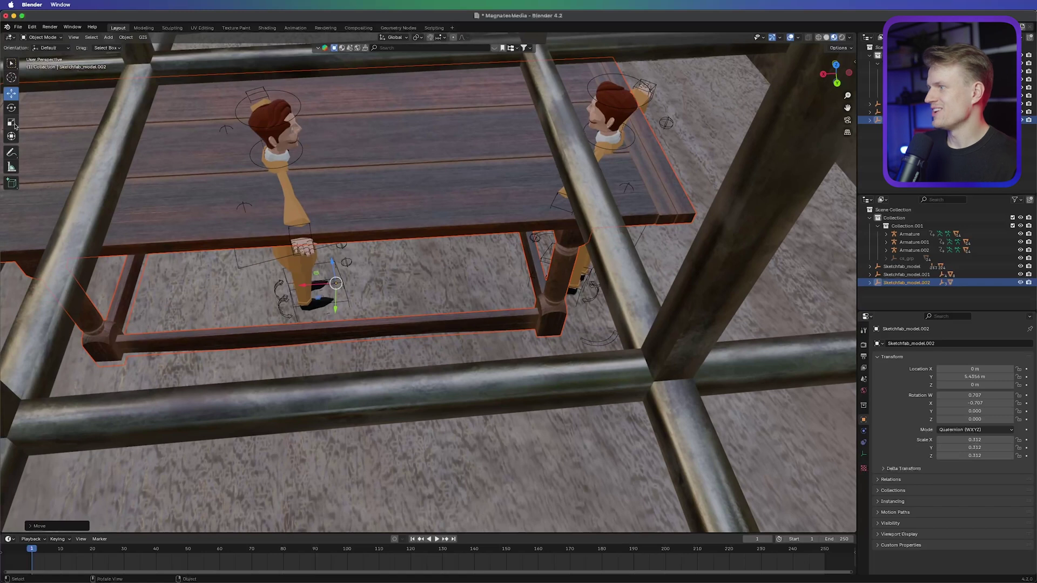
pyautogui.moveTo(341, 257); pyautogui.dragTo(444, 228)
pyautogui.click(12, 94)
pyautogui.moveTo(444, 227); pyautogui.dragTo(444, 224)
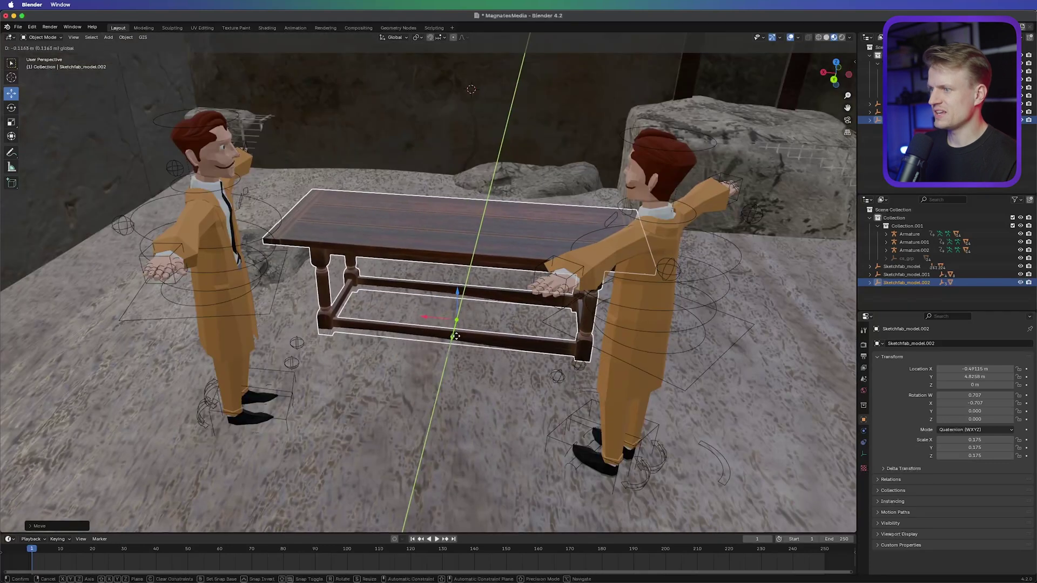
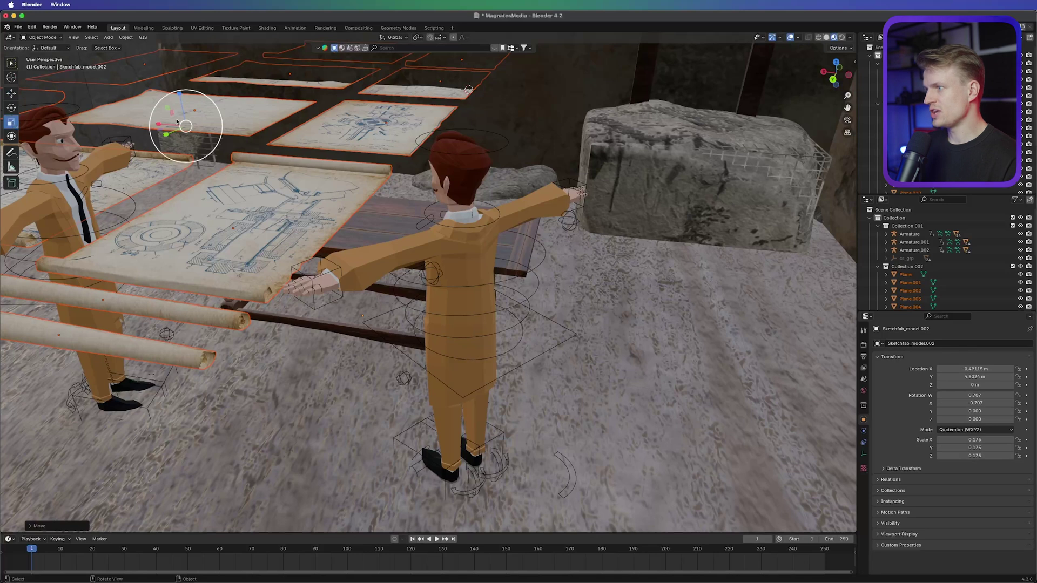
# Scale all the blueprint sheets and scrolls down to 0.274 and move them over to the table.
pyautogui.moveTo(216, 117); pyautogui.dragTo(173, 224)
pyautogui.click(10, 92)
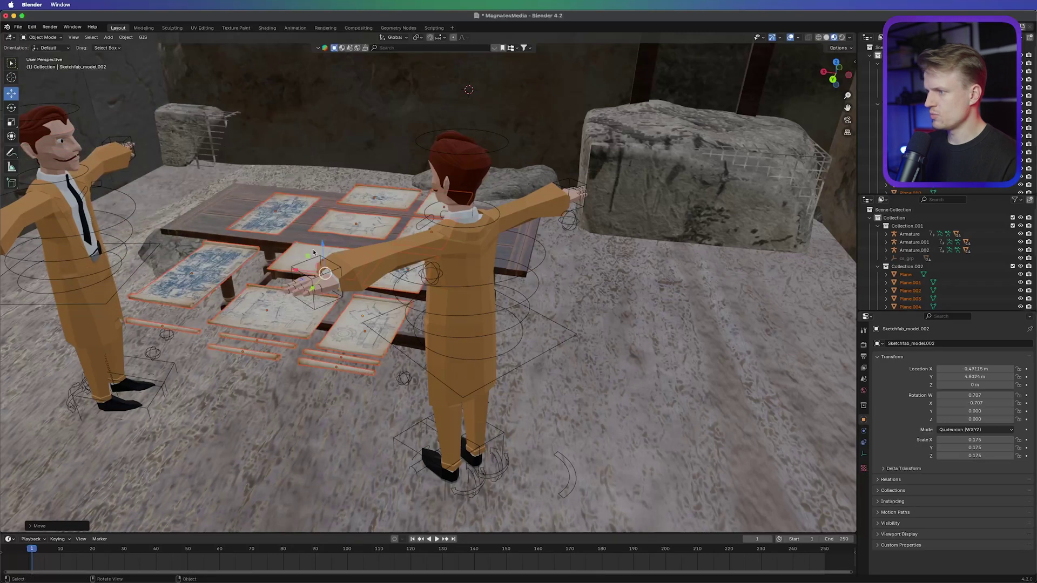
# Rotate all the blueprints by -90° around the global Z axis to align them with the table.
pyautogui.press('r')
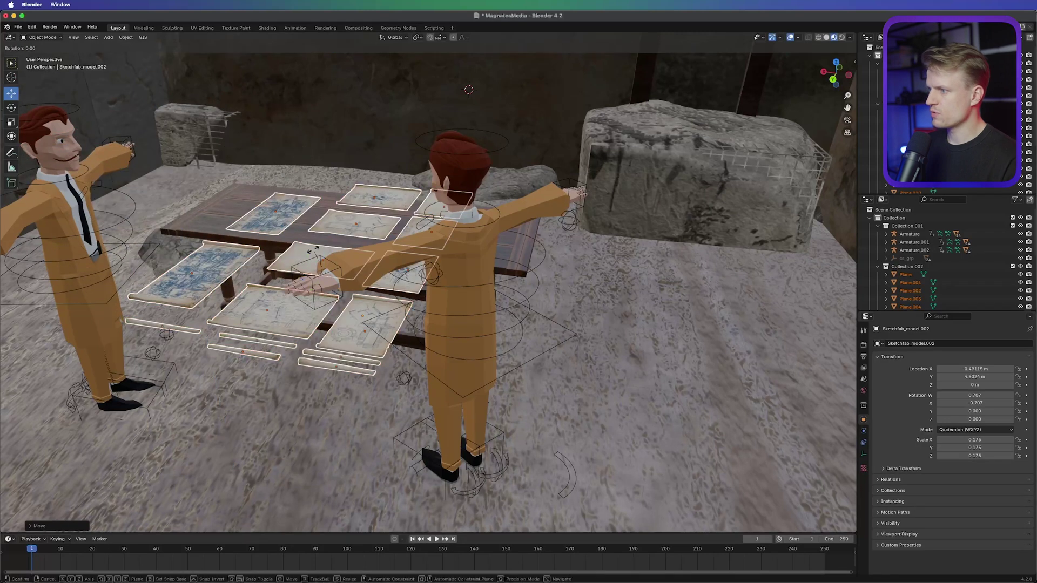
pyautogui.press('z')
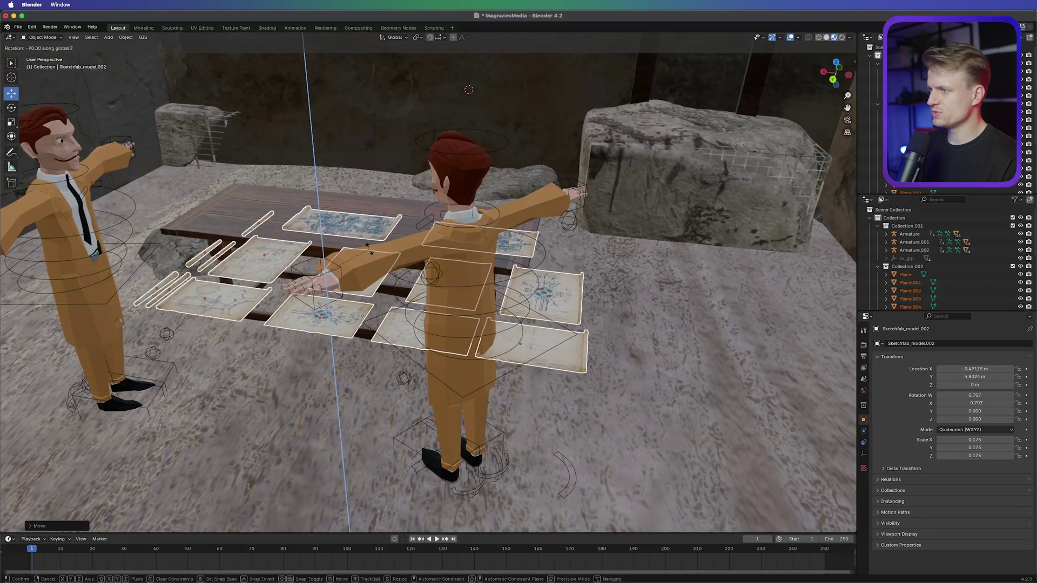
pyautogui.click(369, 248)
# Move the blueprints along the Y and X axes until the middle rows lie over the tabletop.
pyautogui.moveTo(369, 249); pyautogui.dragTo(364, 294, button='middle')
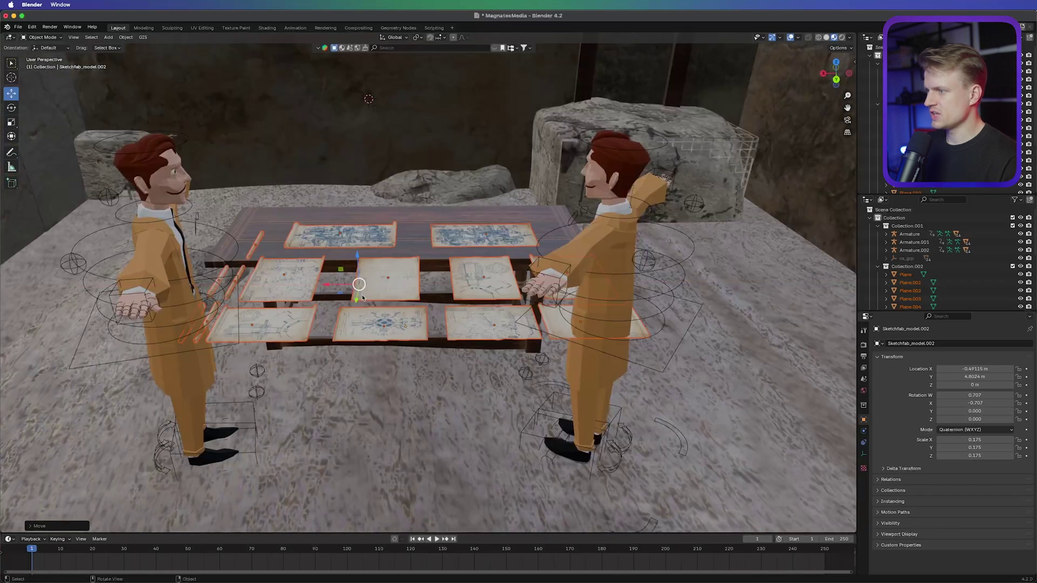
pyautogui.moveTo(356, 300); pyautogui.dragTo(358, 292)
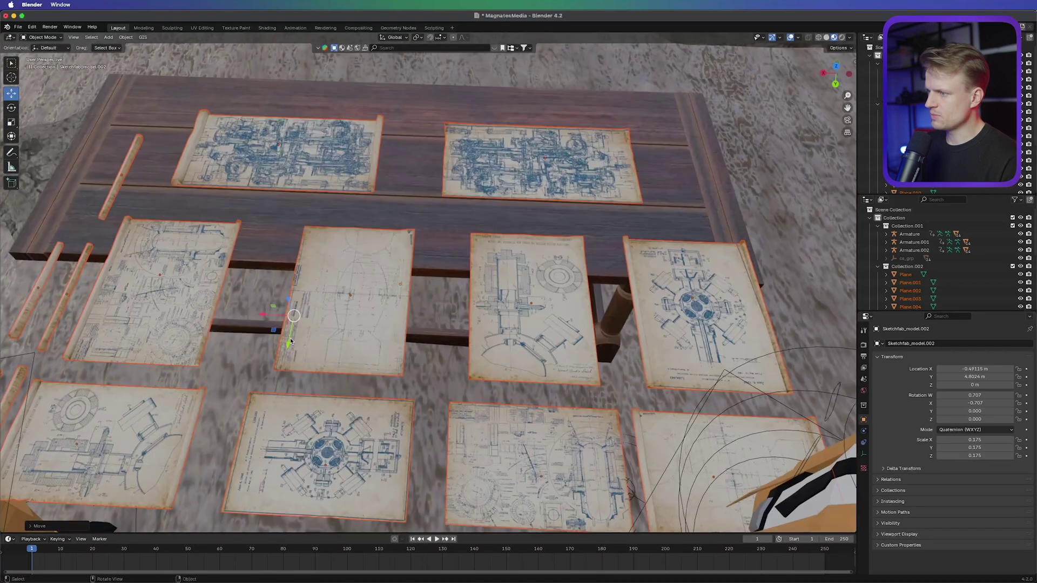
pyautogui.moveTo(290, 338); pyautogui.dragTo(294, 220)
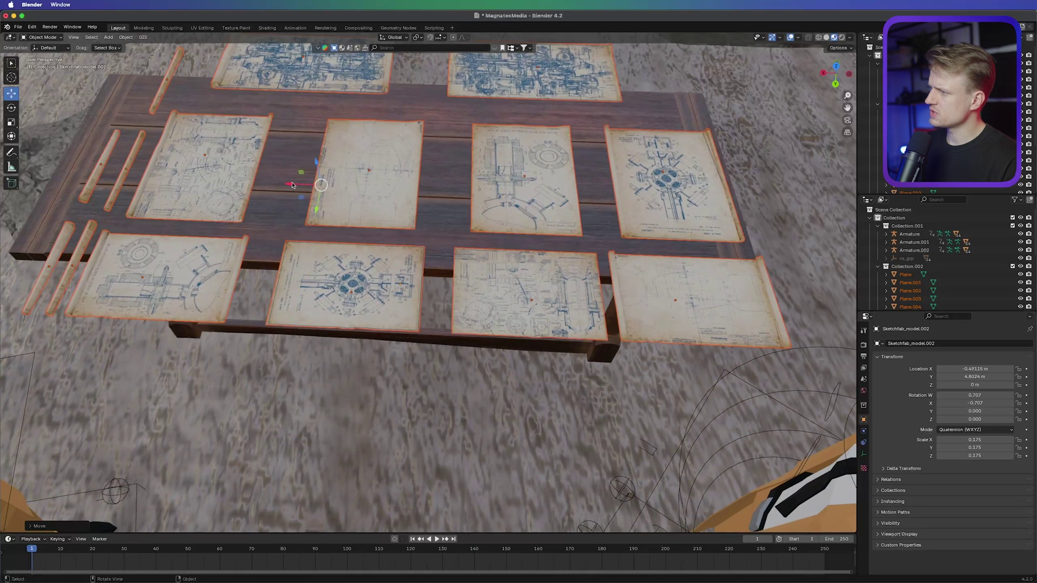
pyautogui.press('x')
pyautogui.moveTo(264, 182); pyautogui.dragTo(292, 189)
pyautogui.moveTo(272, 167); pyautogui.dragTo(285, 168)
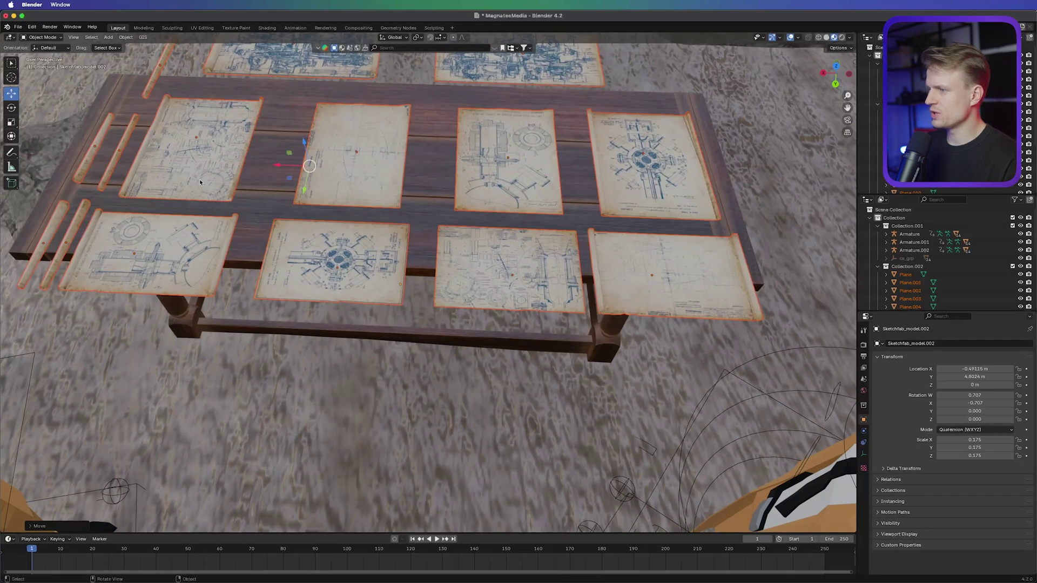
# Identify the individual blueprint objects, and delete the outermost rolled scroll, Plane.009, at the table's near corner.
pyautogui.click(545, 270)
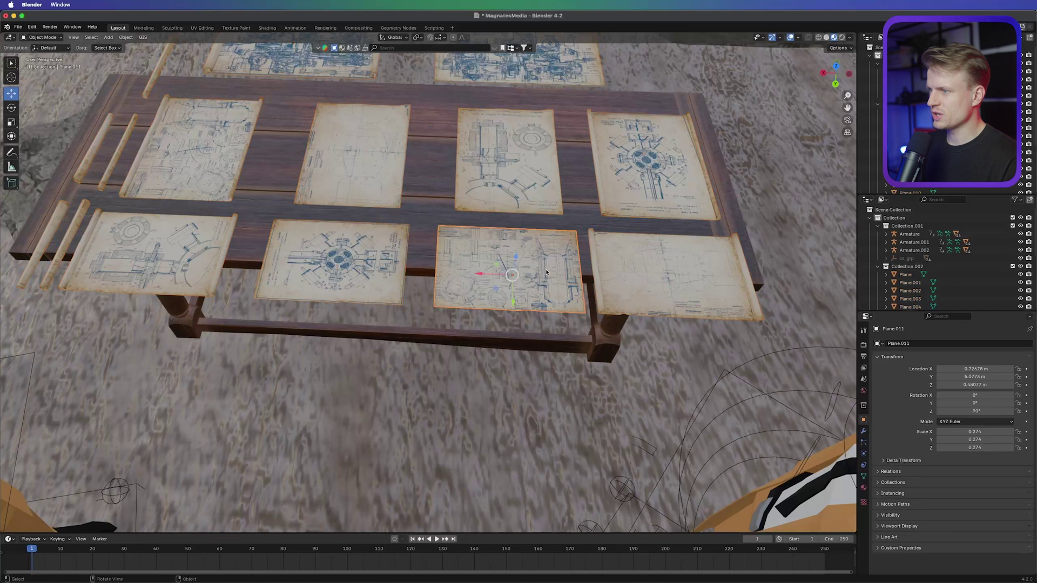
pyautogui.click(352, 253)
pyautogui.click(168, 255)
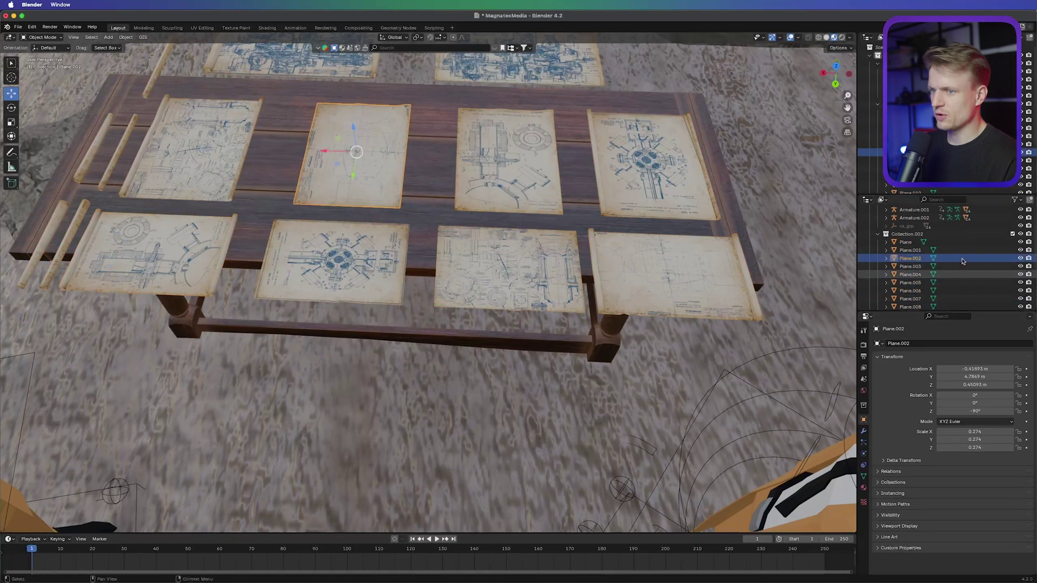
pyautogui.click(915, 275)
pyautogui.scroll(-1, 910, 277)
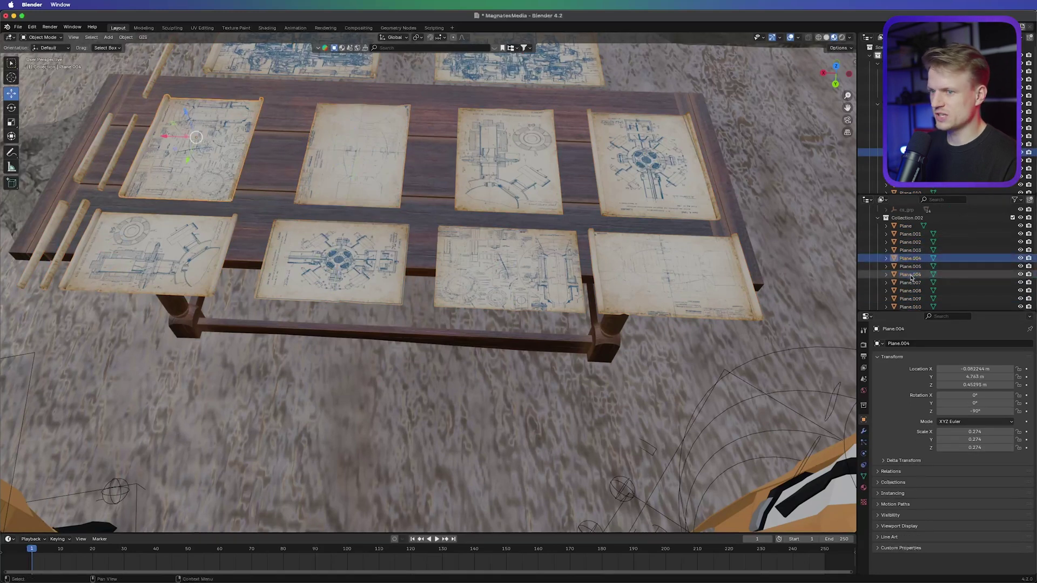
pyautogui.scroll(-3, 909, 283)
pyautogui.click(911, 290)
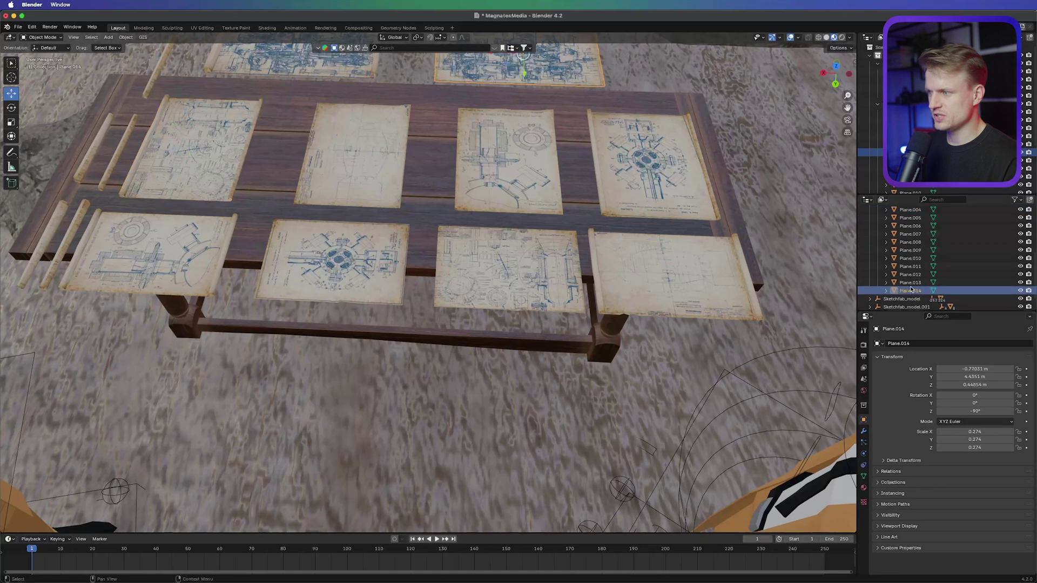
pyautogui.click(910, 250)
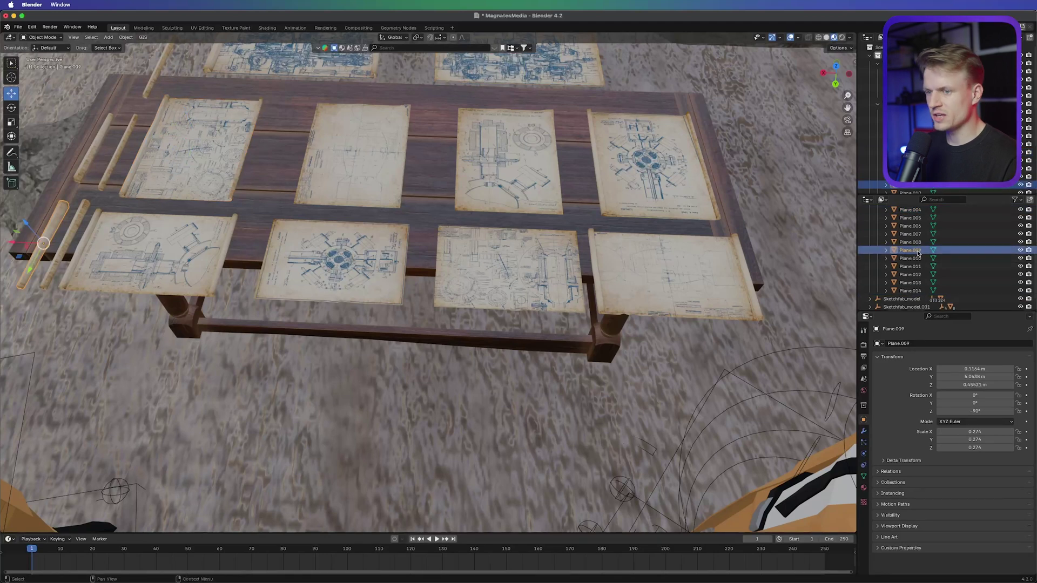
pyautogui.press('Delete')
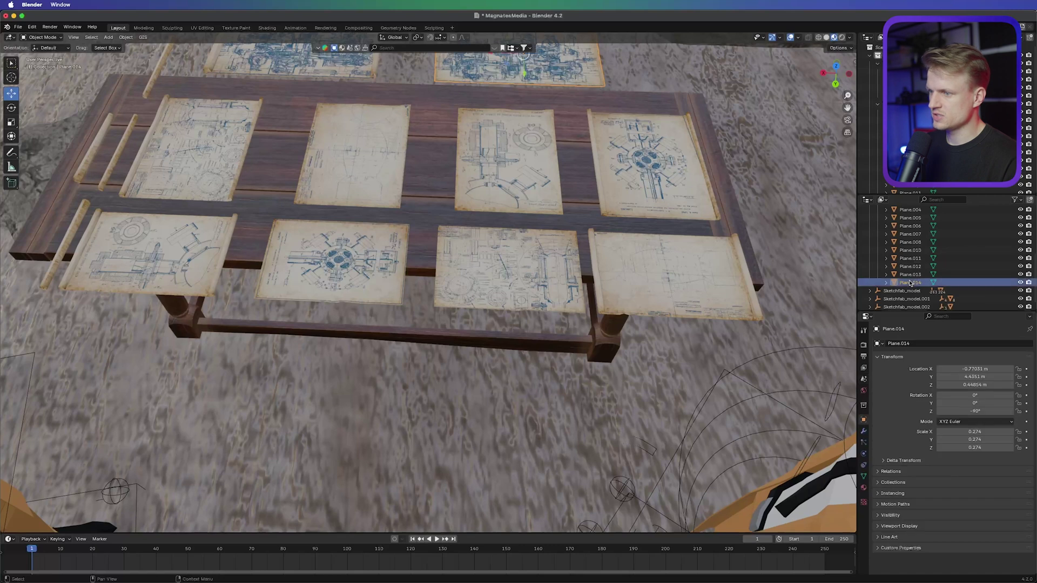
# Delete the front-row blueprint sheets that overhang the table's near edge, keeping the wheel-shaped drawing.
pyautogui.click(911, 275)
pyautogui.press('x')
pyautogui.click(912, 262)
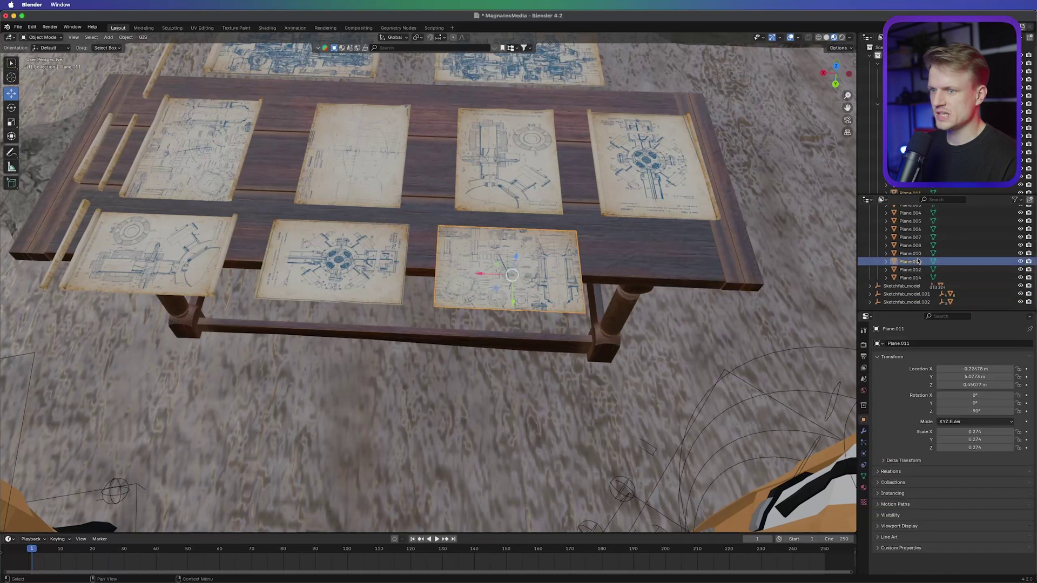
pyautogui.press('x')
pyautogui.click(914, 236)
pyautogui.press('x')
pyautogui.click(915, 237)
pyautogui.press('x')
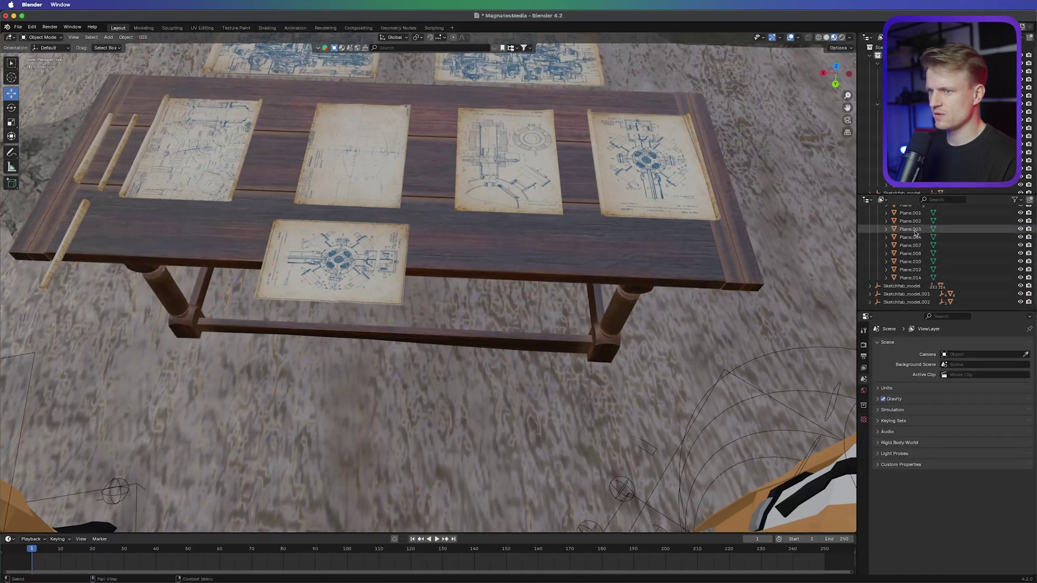
# Delete the wheel-shaped blueprint and the remaining loose scroll along the table's near edge.
pyautogui.click(914, 231)
pyautogui.press('x')
pyautogui.scroll(2, 913, 234)
pyautogui.click(913, 248)
pyautogui.press('Delete')
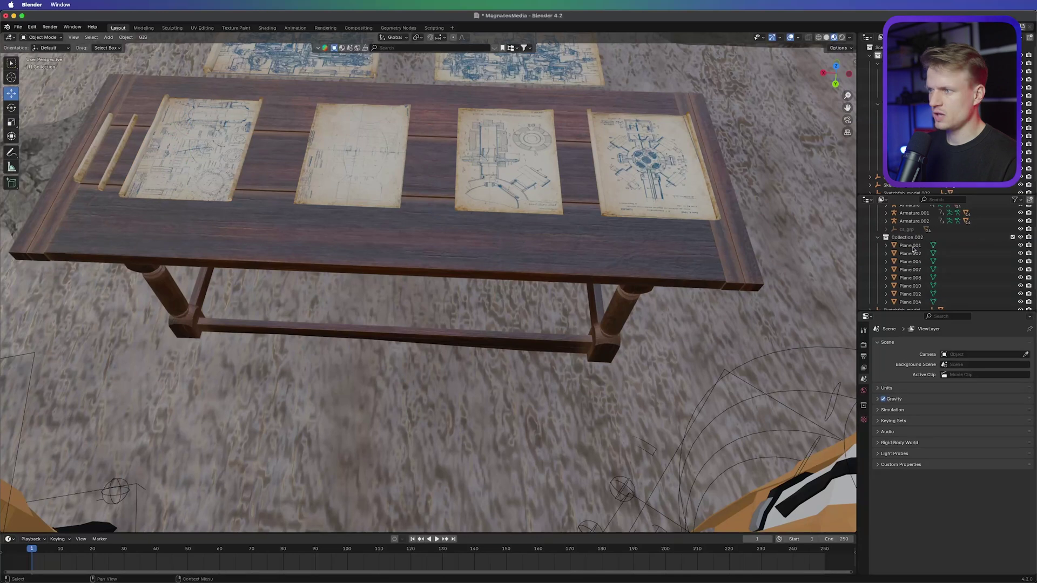
# Delete the two large machinery blueprints lying beyond the table's far edge.
pyautogui.keyDown('shift'); pyautogui.moveTo(517, 105); pyautogui.dragTo(404, 199, button='middle'); pyautogui.keyUp('shift')
pyautogui.click(413, 150)
pyautogui.click(189, 145)
pyautogui.click(423, 148)
pyautogui.press('x')
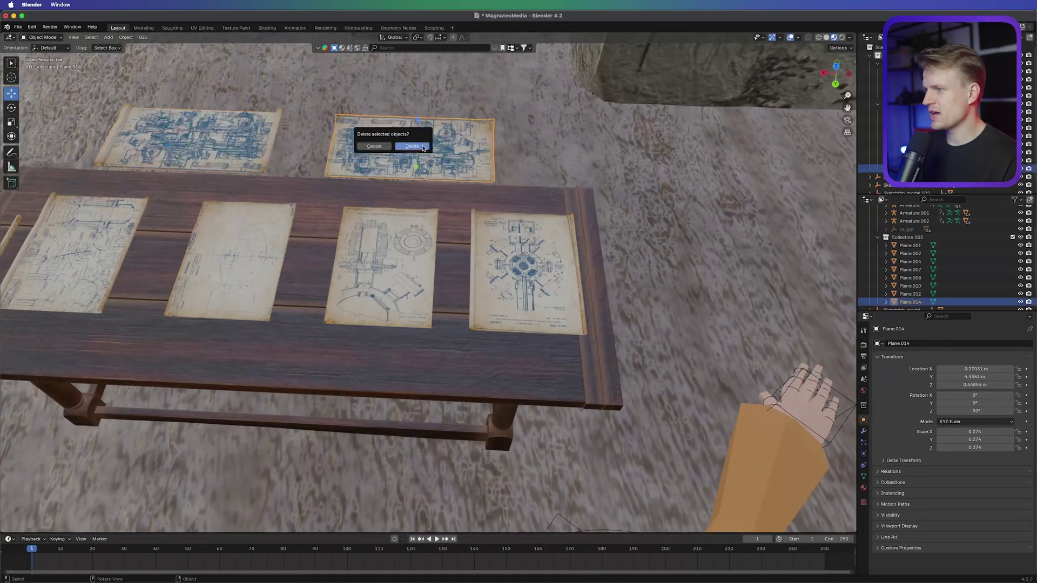
pyautogui.click(412, 146)
pyautogui.click(197, 139)
pyautogui.press('x')
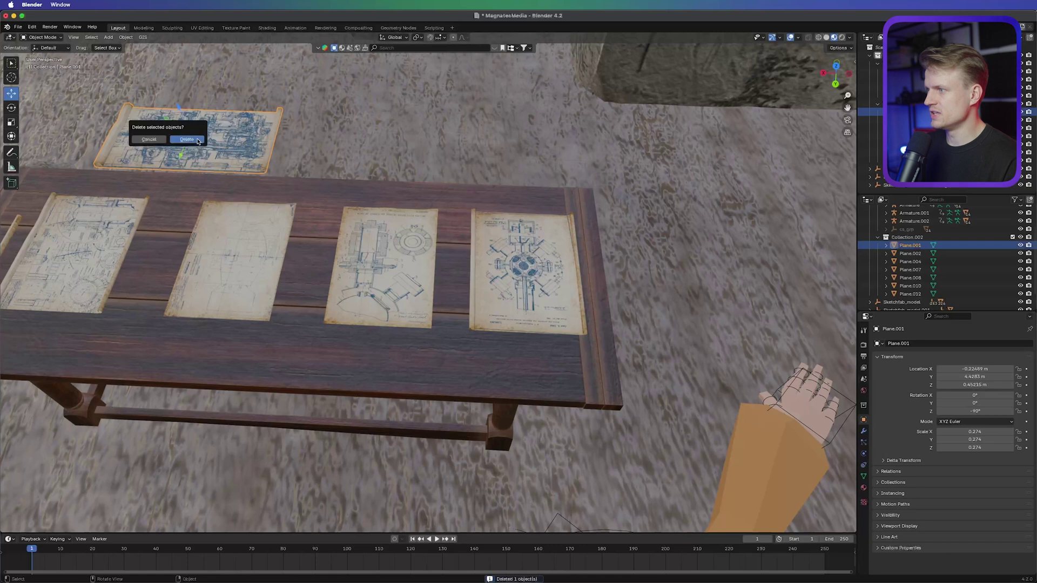
pyautogui.click(188, 138)
# Add a camera and move it down the street near the standing character, to about Y 34.47 m and Z 2.07 m.
pyautogui.moveTo(244, 156); pyautogui.dragTo(363, 236, button='middle')
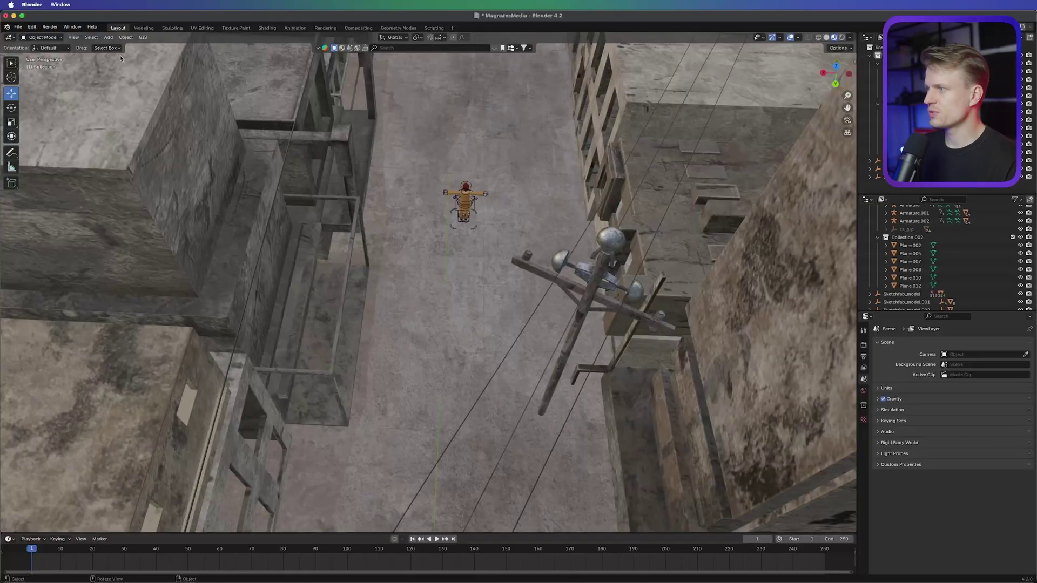
pyautogui.click(109, 38)
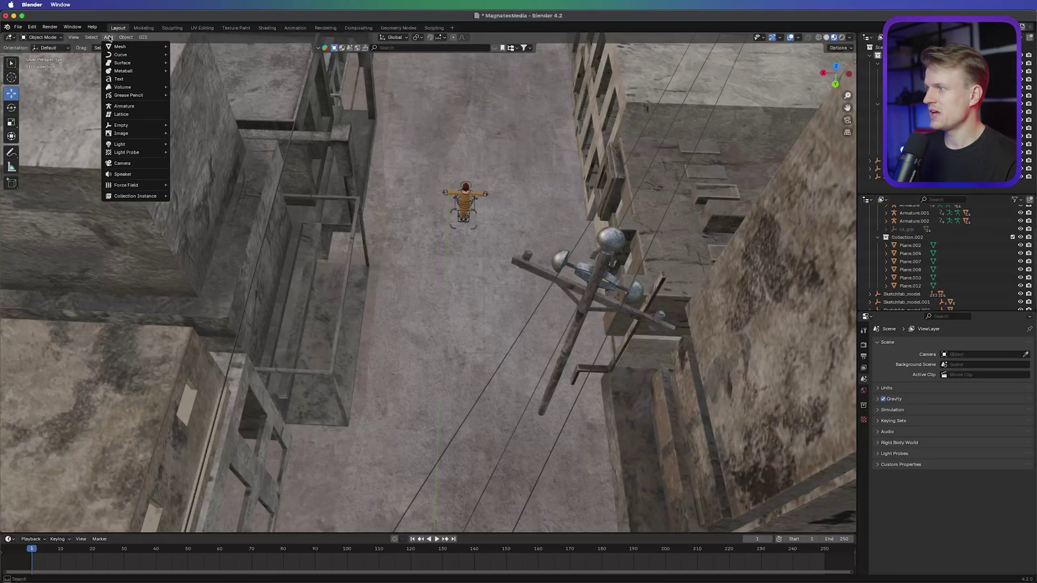
pyautogui.click(135, 164)
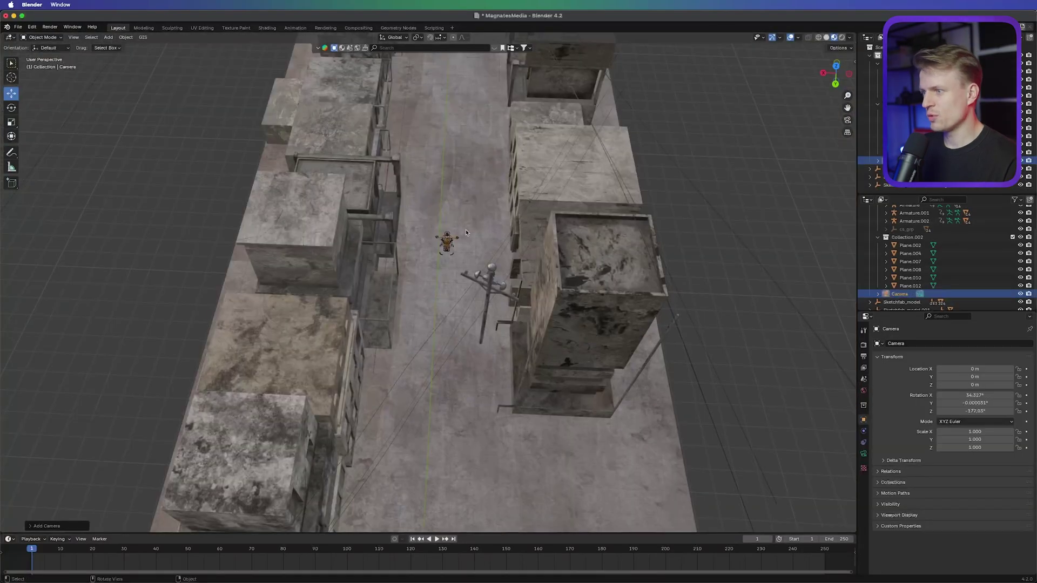
pyautogui.scroll(-8, 466, 233)
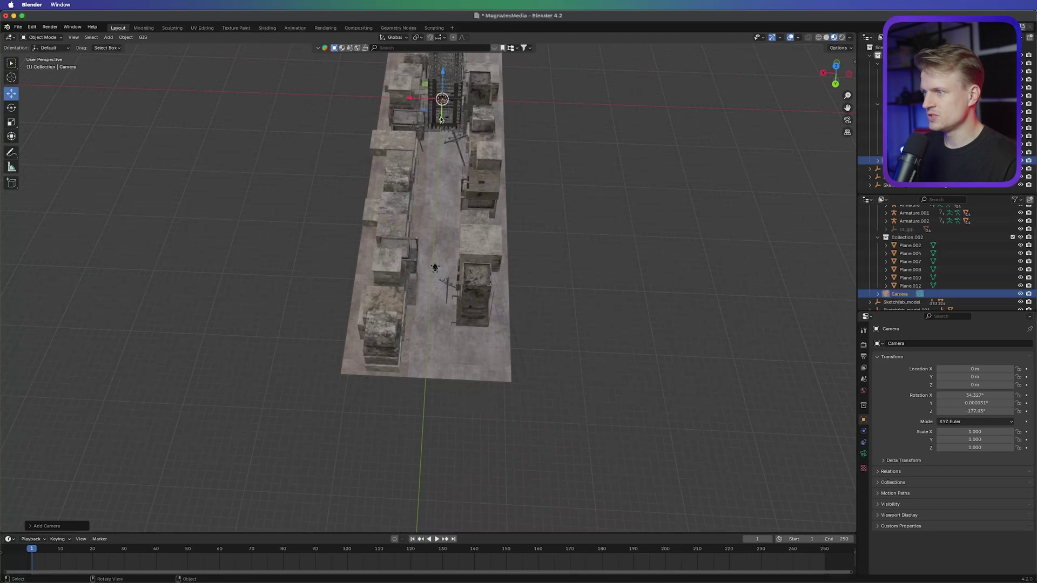
pyautogui.moveTo(441, 120); pyautogui.dragTo(436, 271)
pyautogui.scroll(9, 435, 270)
pyautogui.moveTo(446, 145); pyautogui.dragTo(444, 116)
pyautogui.press('KP_0')
pyautogui.press('KP_0')
pyautogui.scroll(5, 445, 130)
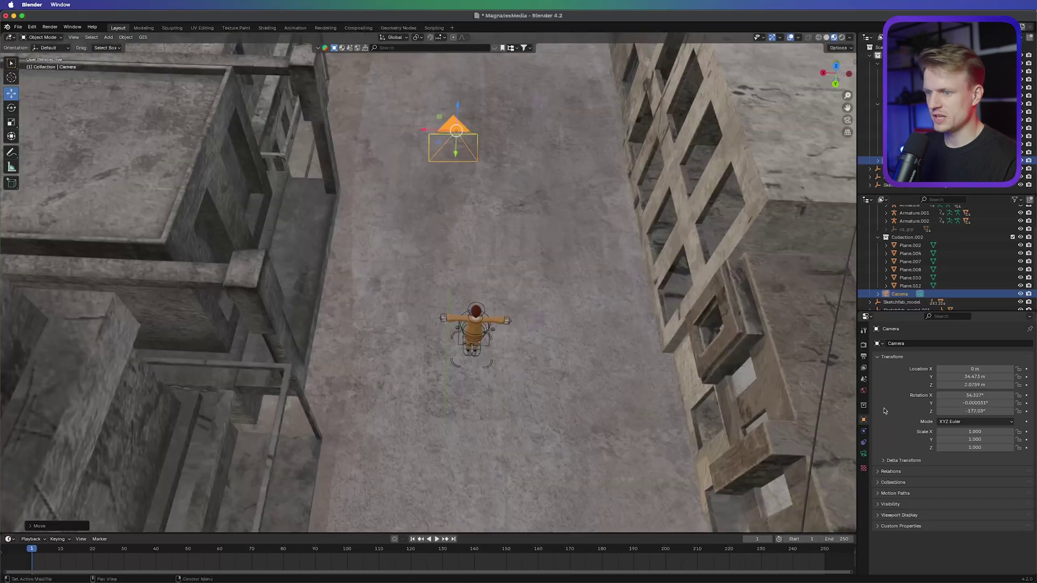
# Set the camera's rotation to X 90°, Y 0° and Z 180°.
pyautogui.click(972, 394)
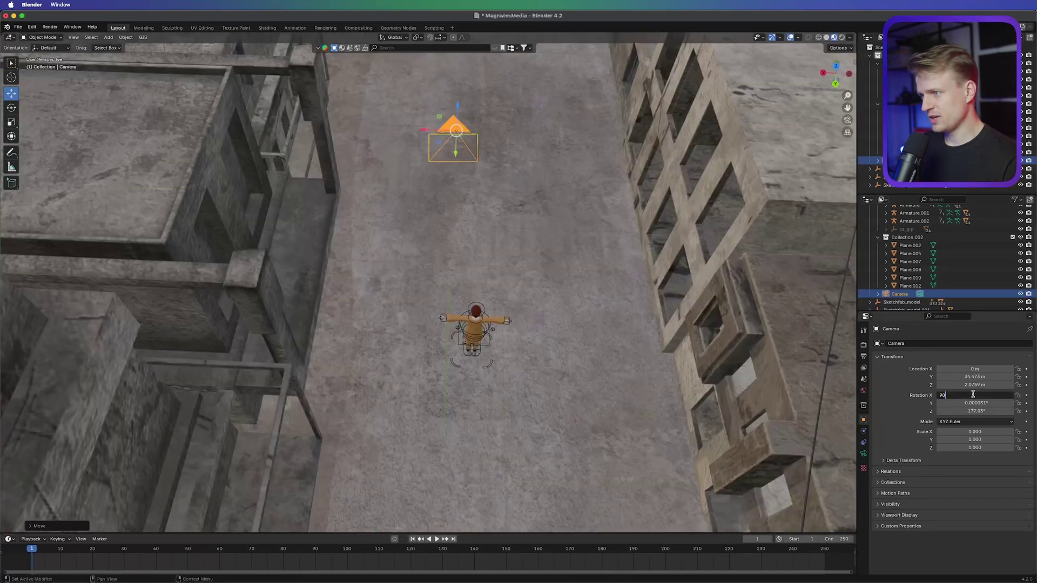
pyautogui.write('90')
pyautogui.click(977, 403)
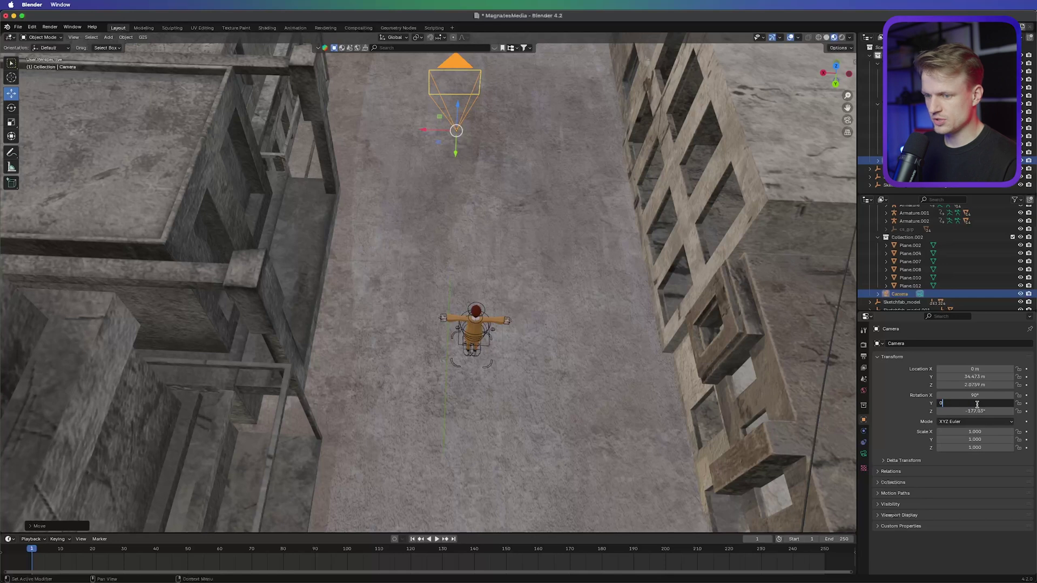
pyautogui.write('0')
pyautogui.press('Return')
pyautogui.click(967, 411)
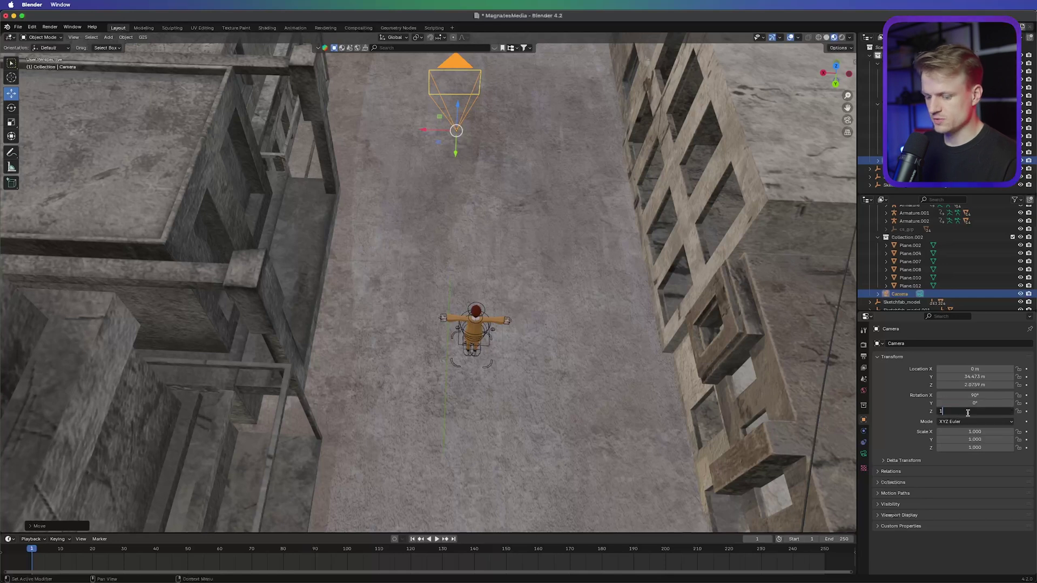
pyautogui.press('Return')
# Position the camera at about X -2.20 m, Z 1.08 m with a Z rotation of 324° to frame the character in the street.
pyautogui.moveTo(424, 130); pyautogui.dragTo(451, 130)
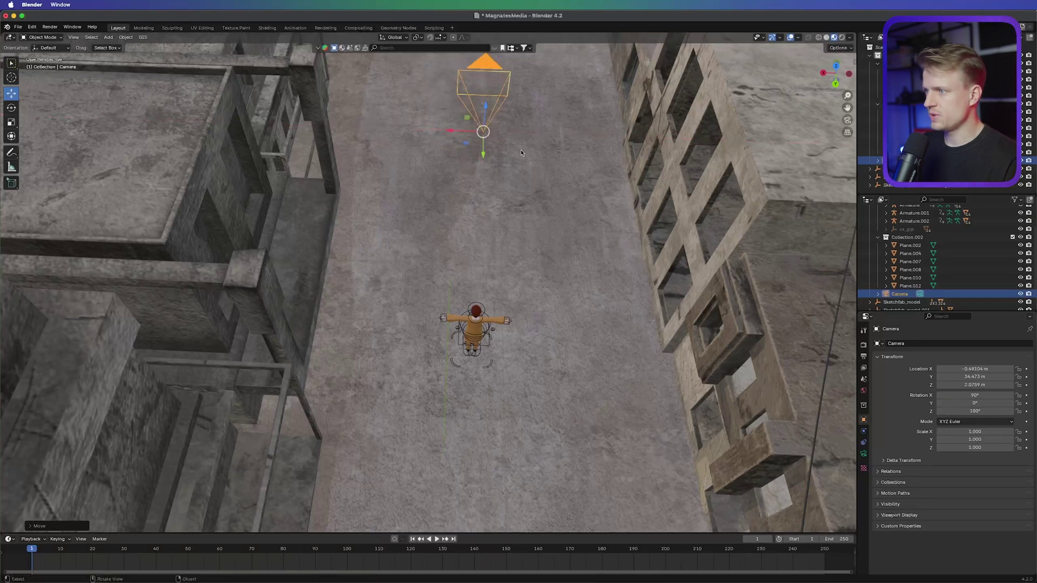
pyautogui.moveTo(521, 150); pyautogui.dragTo(505, 151, button='middle')
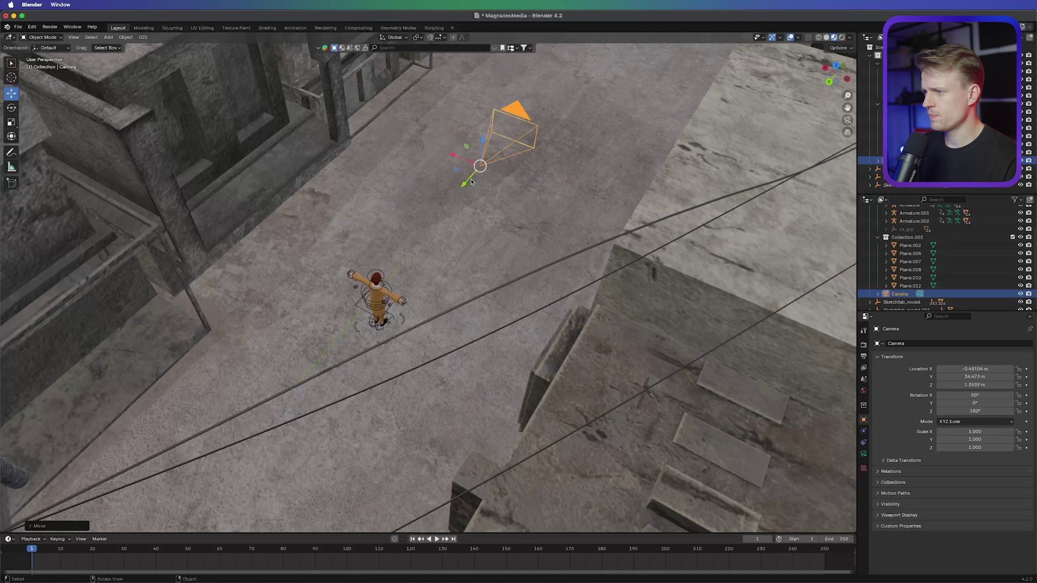
pyautogui.moveTo(465, 182); pyautogui.dragTo(390, 264)
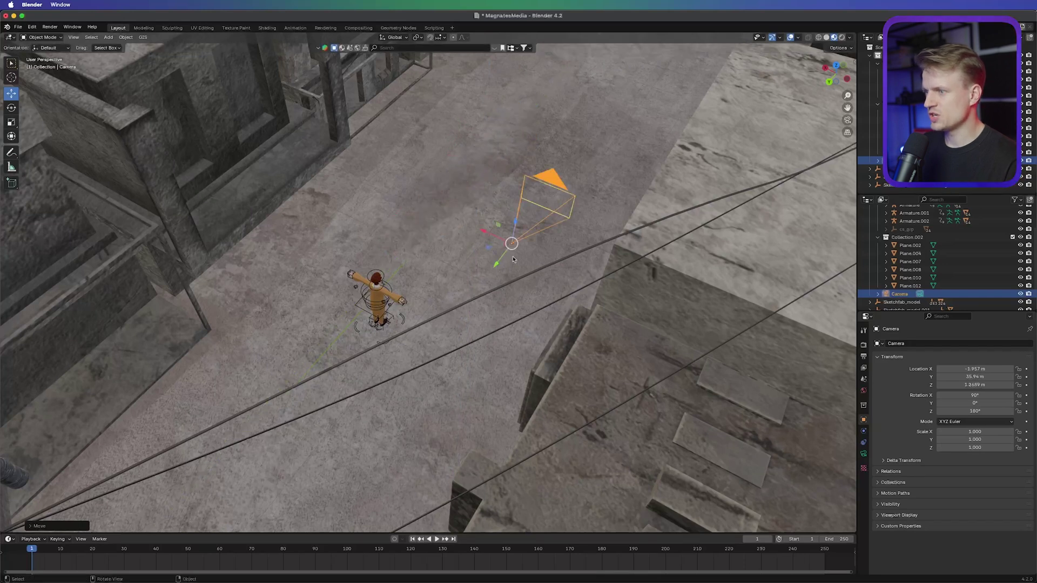
pyautogui.press('KP_0')
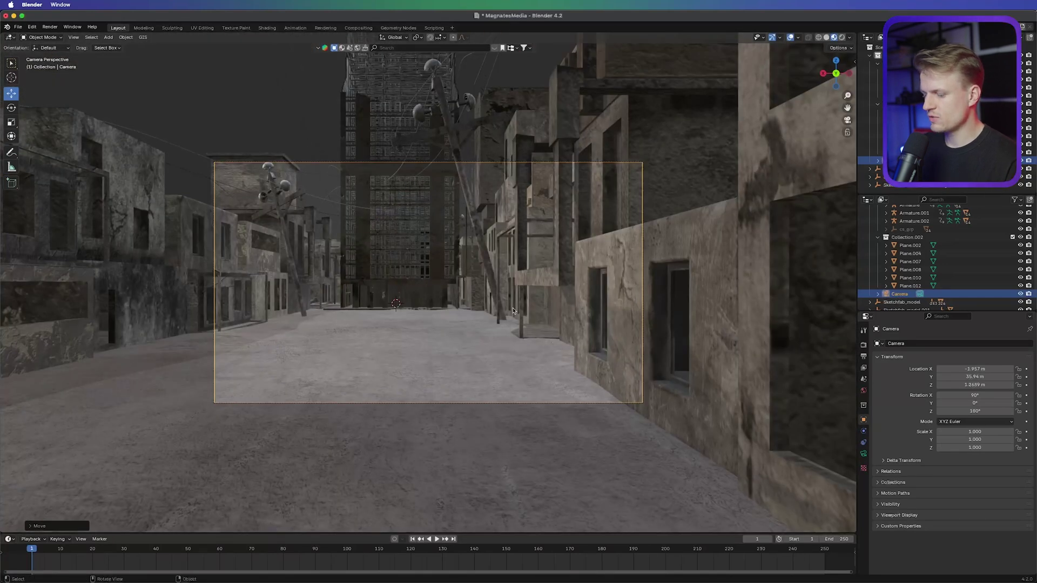
pyautogui.press('KP_0')
pyautogui.press('KP_0')
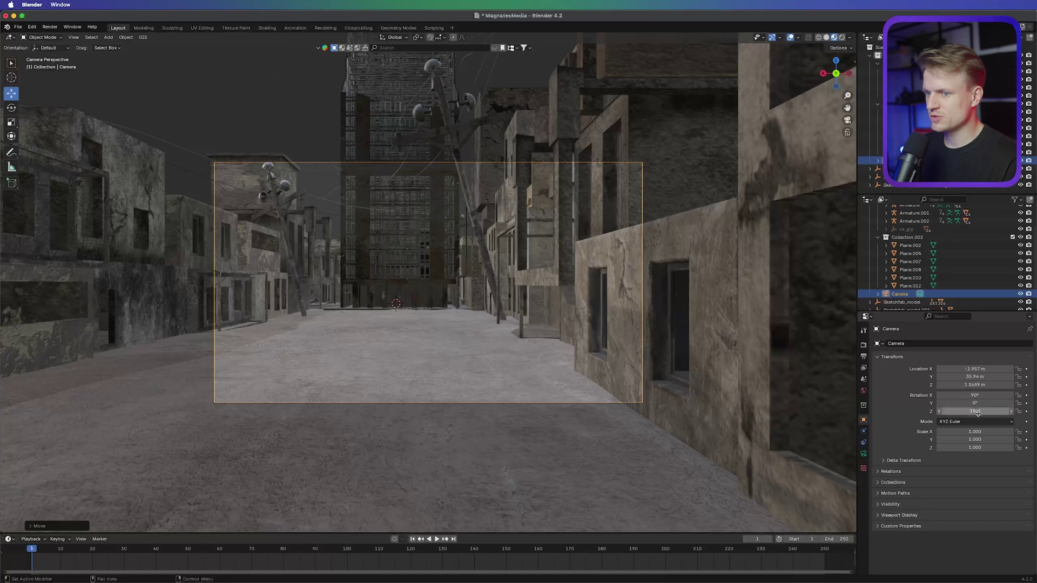
pyautogui.moveTo(974, 411); pyautogui.dragTo(972, 368)
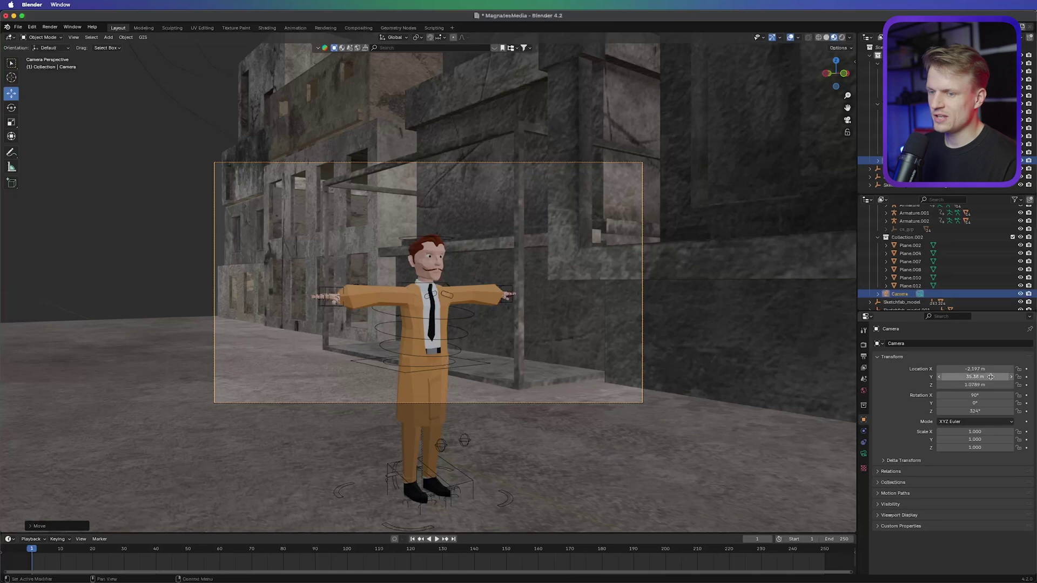
# Keyframe the camera's X, Y and Z location and rotation at frame 1.
pyautogui.click(1025, 369)
pyautogui.click(1026, 377)
pyautogui.click(1026, 385)
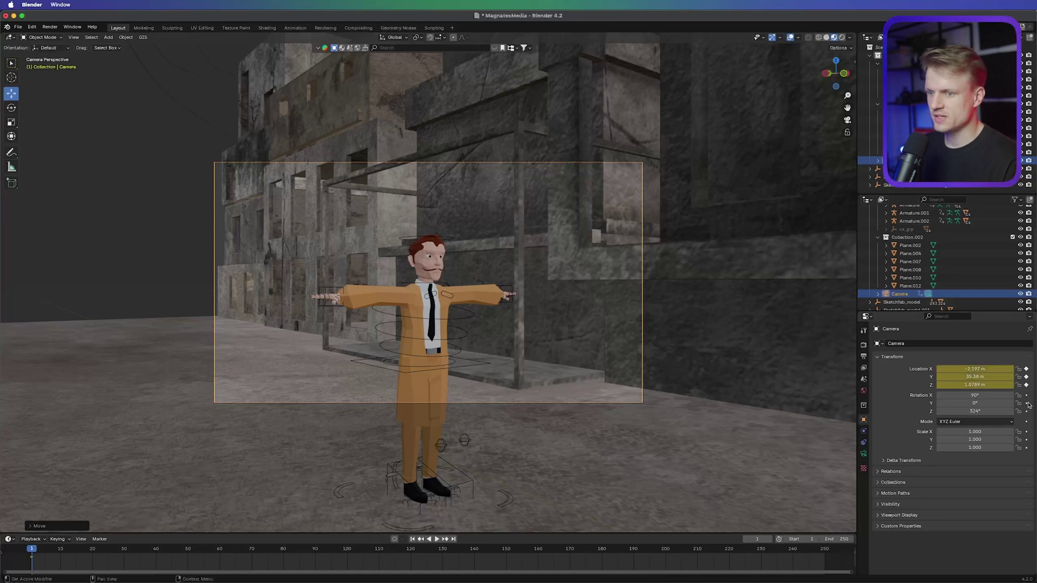
pyautogui.click(1026, 395)
pyautogui.click(1026, 403)
pyautogui.click(1026, 412)
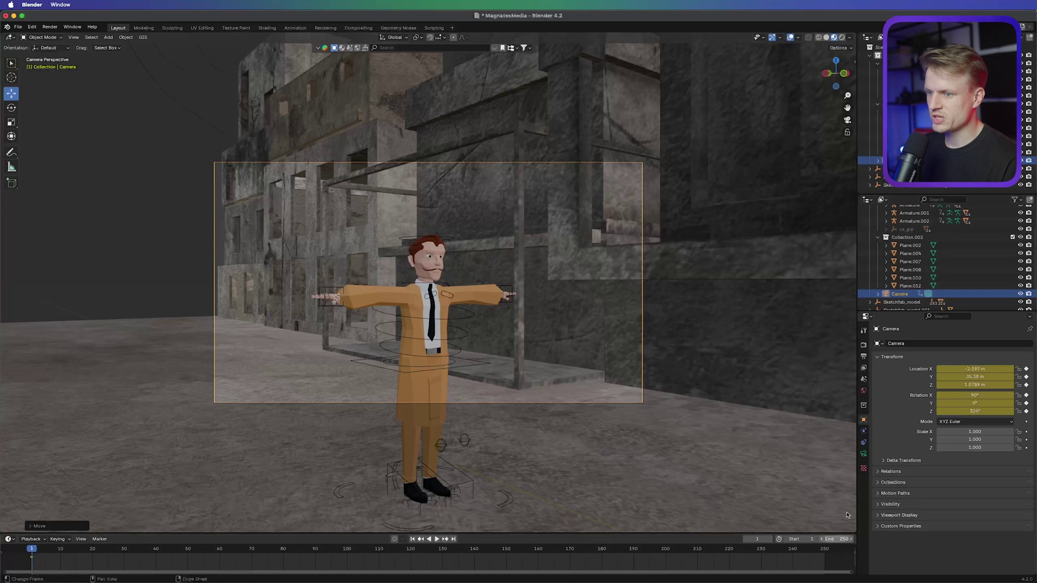
# Calculate 25*15 in Spotlight, set the animation's end frame to 375, and fit the full range in the timeline.
pyautogui.press('super+space')
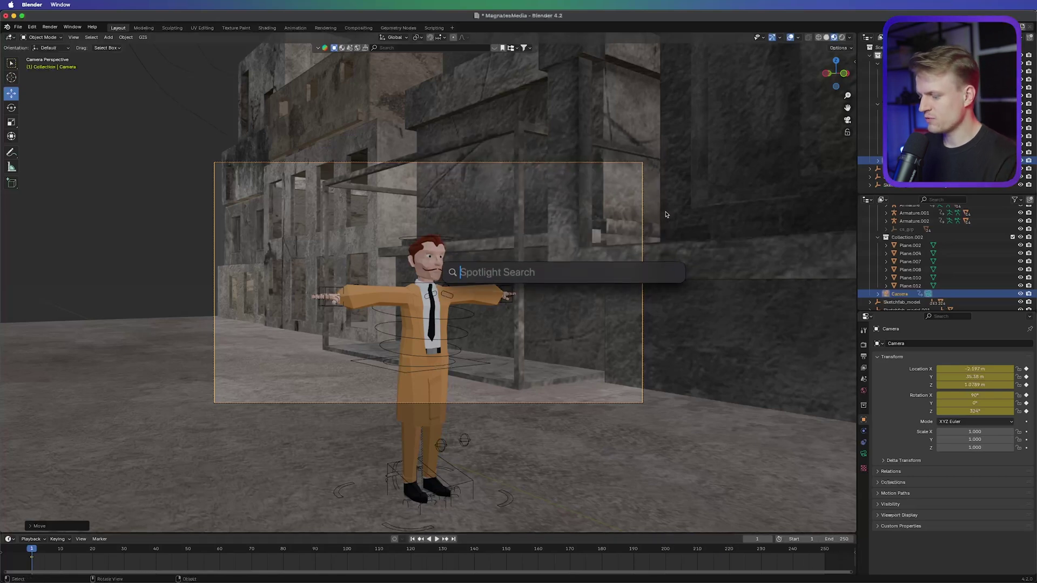
pyautogui.write('25*')
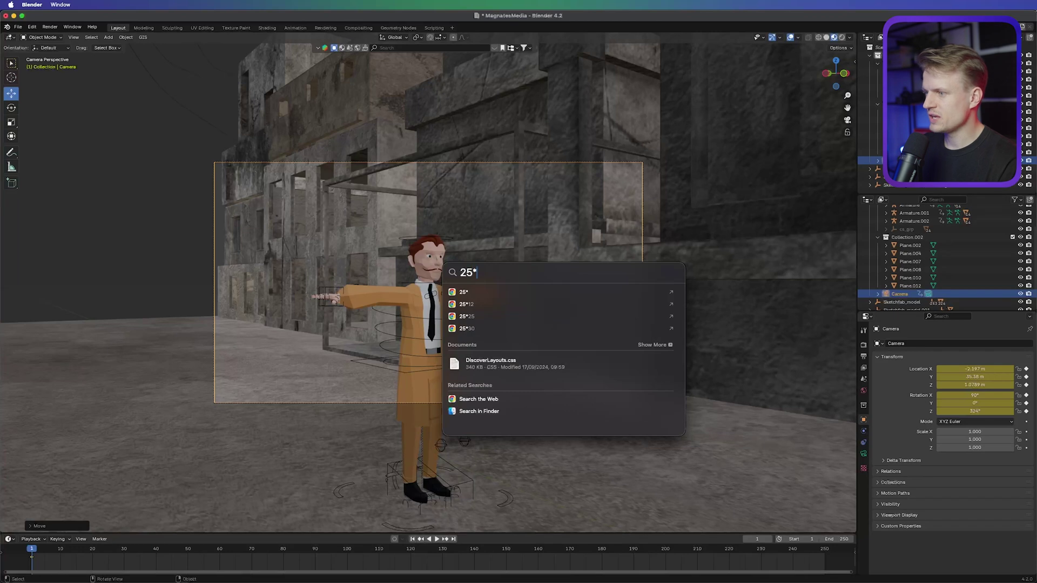
pyautogui.write('15')
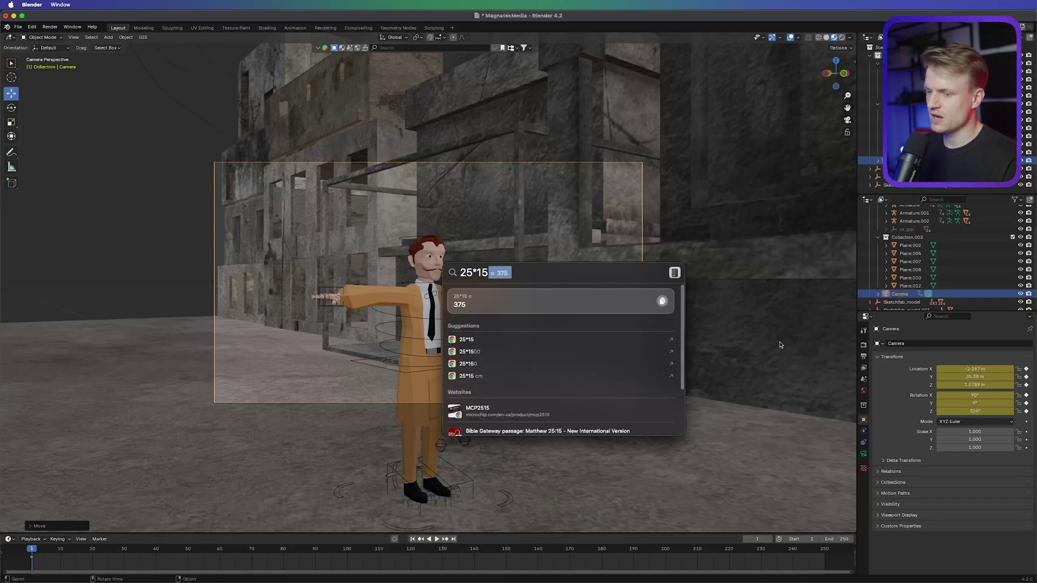
pyautogui.click(847, 539)
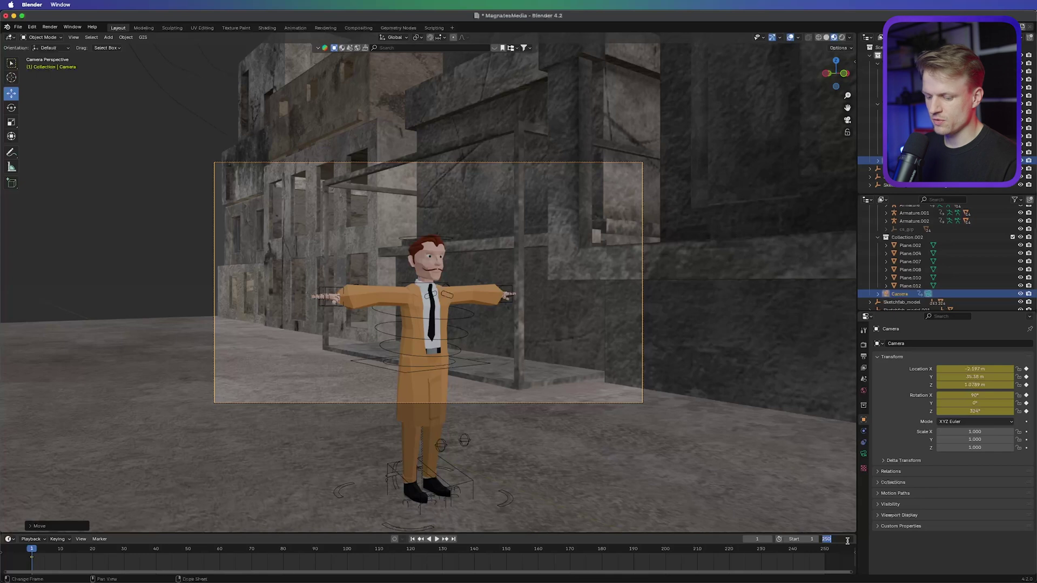
pyautogui.write('375')
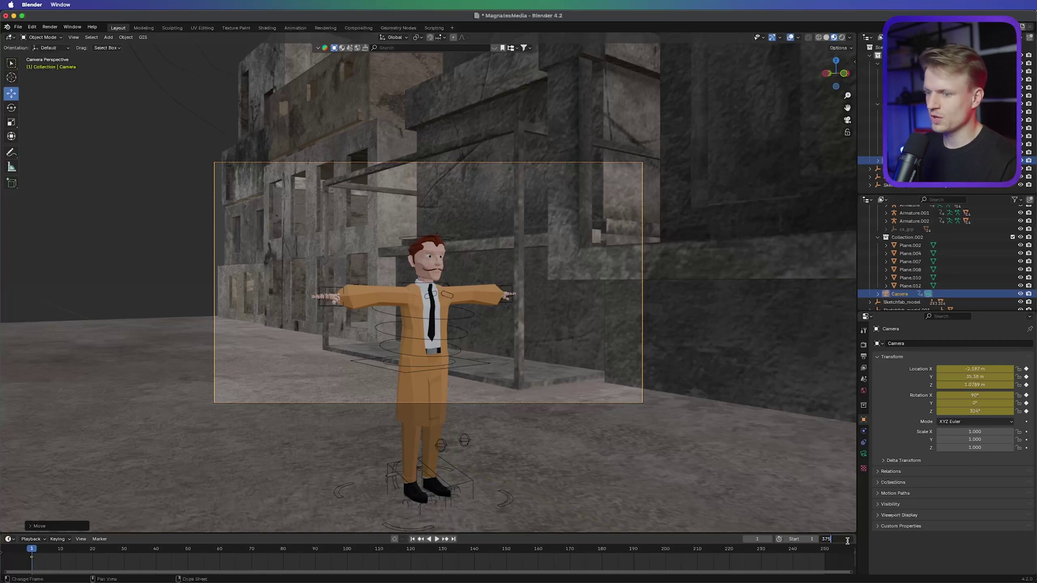
pyautogui.press('Return')
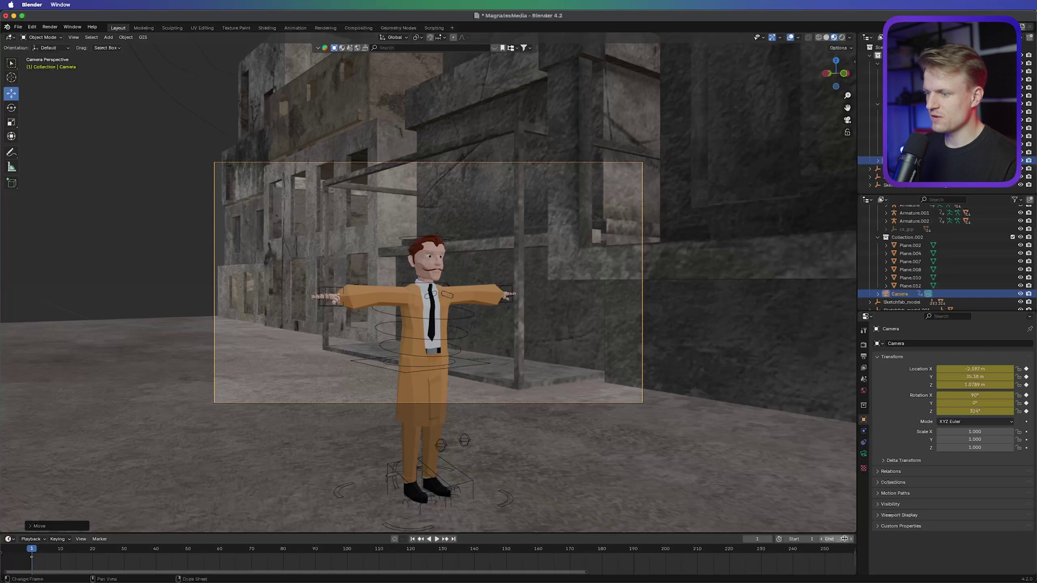
pyautogui.moveTo(586, 572); pyautogui.dragTo(871, 579)
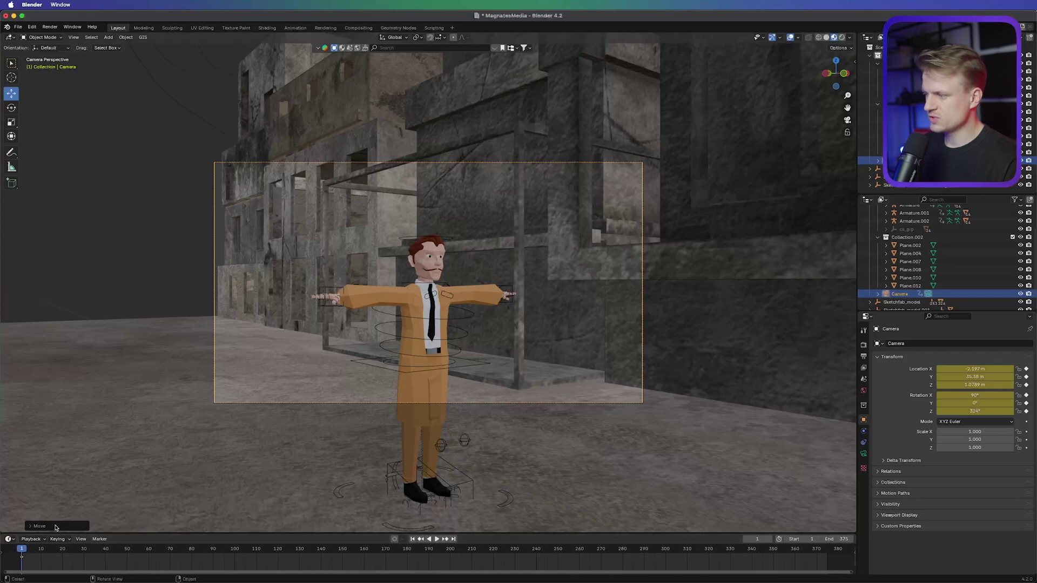
# At frame 100, place the camera behind the character at about X -0.43 m, Y 40.93 m, with a Z rotation of 180°.
pyautogui.moveTo(33, 550); pyautogui.dragTo(163, 556)
pyautogui.moveTo(229, 557)
pyautogui.mouseDown()
pyautogui.moveTo(249, 556)
pyautogui.moveTo(235, 556)
pyautogui.mouseUp()
pyautogui.moveTo(974, 377); pyautogui.dragTo(1029, 377)
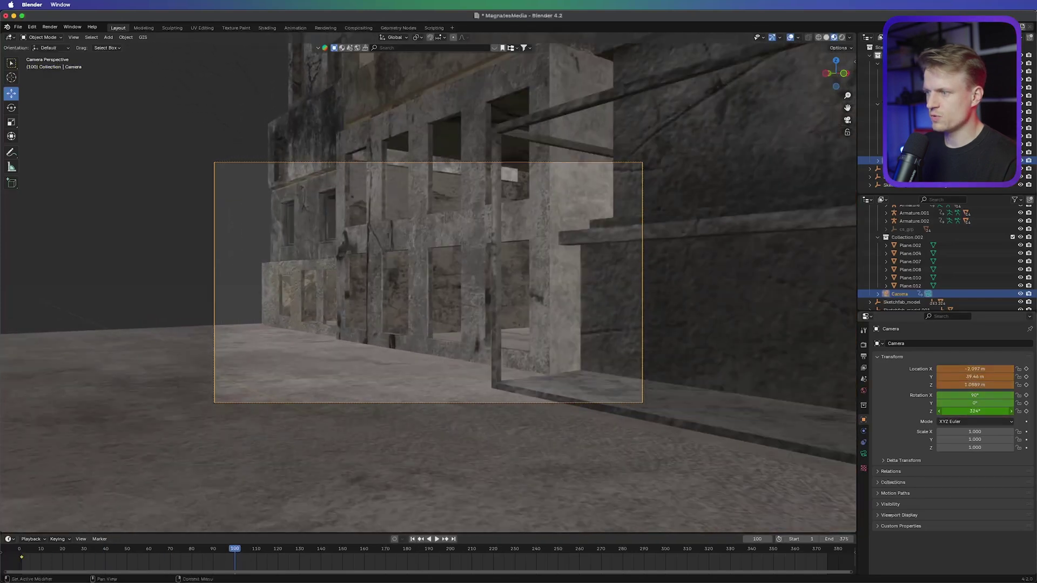
pyautogui.moveTo(974, 411)
pyautogui.mouseDown()
pyautogui.moveTo(1015, 411)
pyautogui.moveTo(967, 411)
pyautogui.mouseUp()
pyautogui.click(967, 411)
pyautogui.write('18')
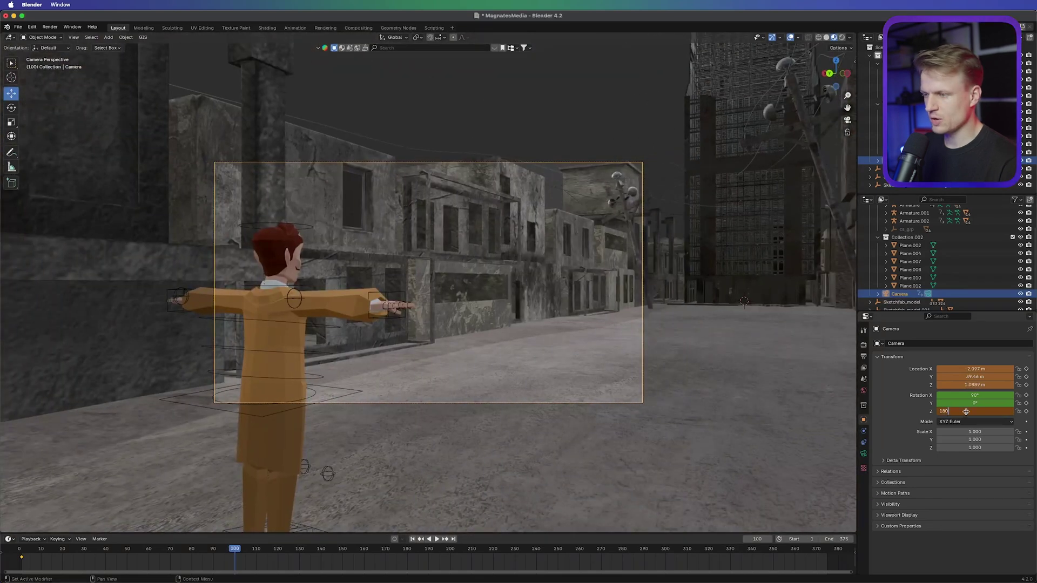
pyautogui.write('0')
pyautogui.press('Return')
pyautogui.moveTo(975, 376)
pyautogui.mouseDown()
pyautogui.moveTo(998, 376)
pyautogui.moveTo(978, 368)
pyautogui.moveTo(992, 369)
pyautogui.mouseUp()
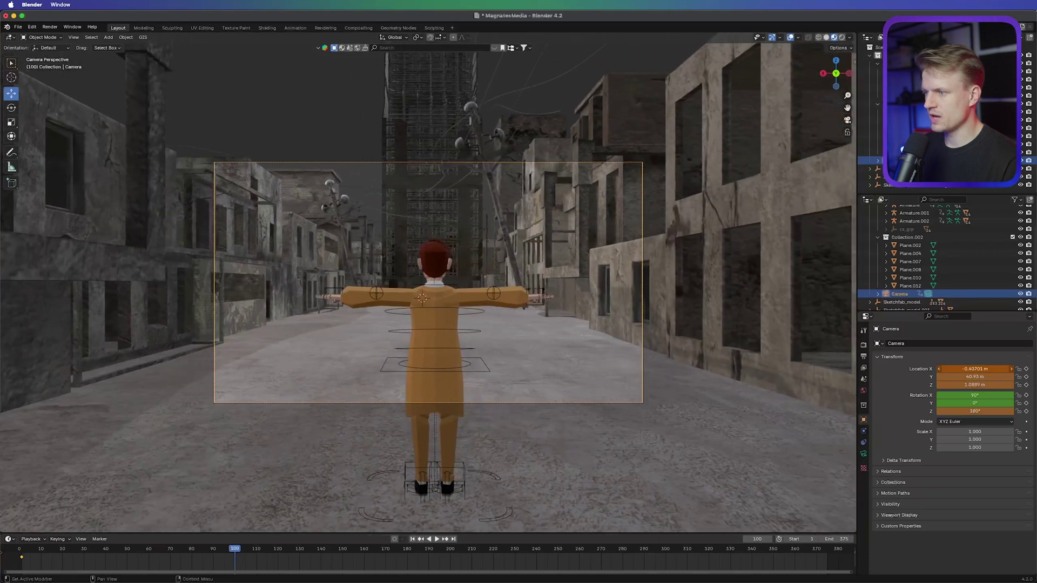
# Keyframe the camera's X, Y and Z location and rotation at frame 100.
pyautogui.click(1026, 369)
pyautogui.click(1026, 377)
pyautogui.click(1026, 385)
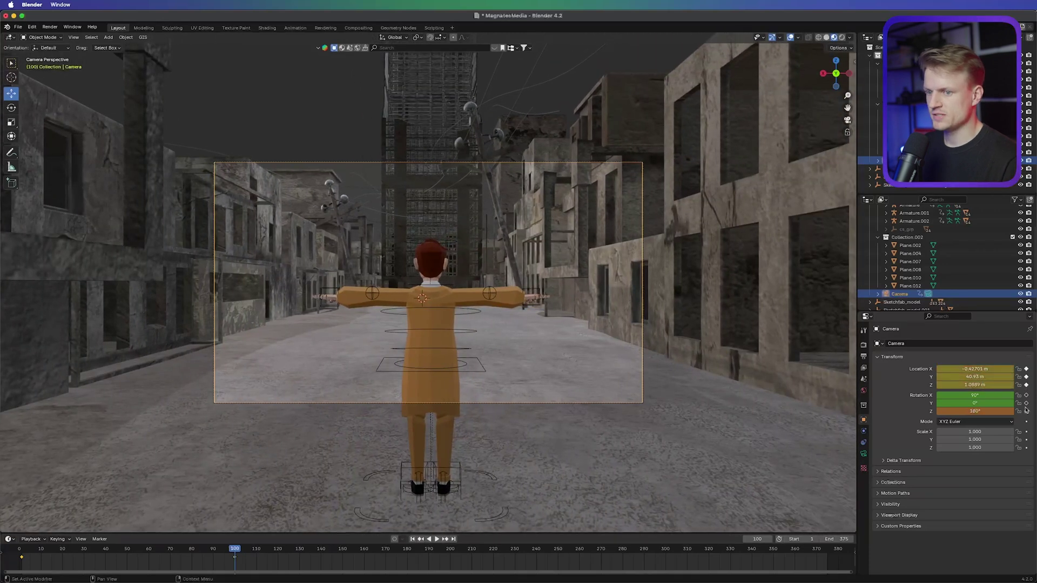
pyautogui.click(1026, 403)
pyautogui.click(1026, 411)
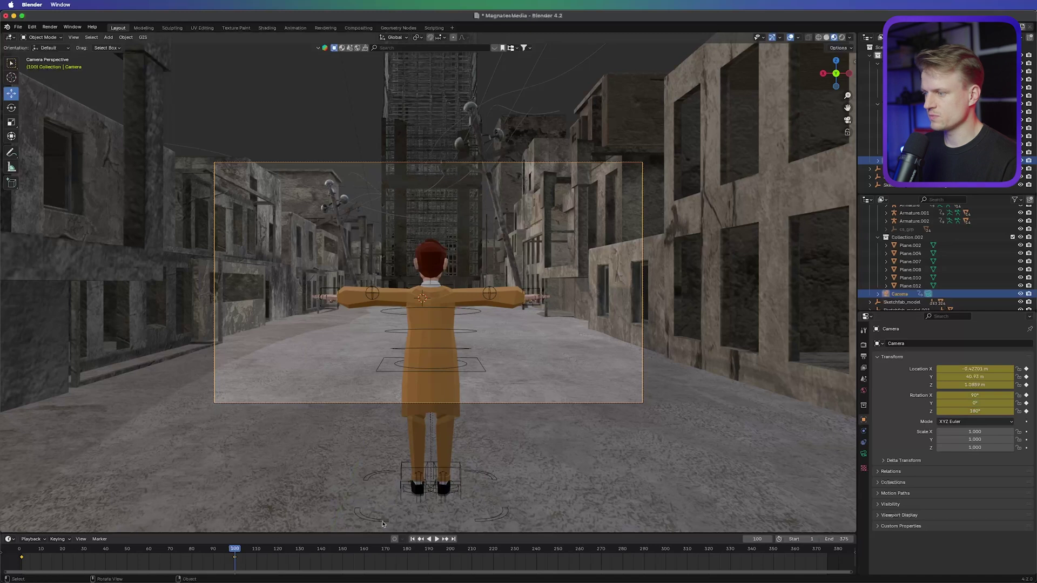
# Play back the camera move, then shift the camera's X location away from the character at about frame 48 and keyframe it.
pyautogui.moveTo(229, 549); pyautogui.dragTo(20, 549)
pyautogui.press('space')
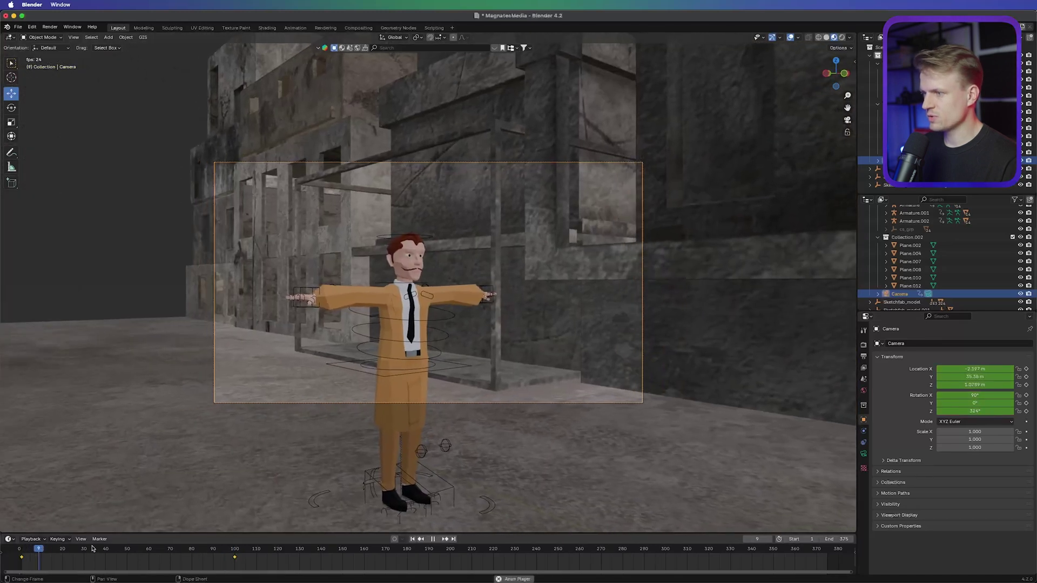
pyautogui.press('space')
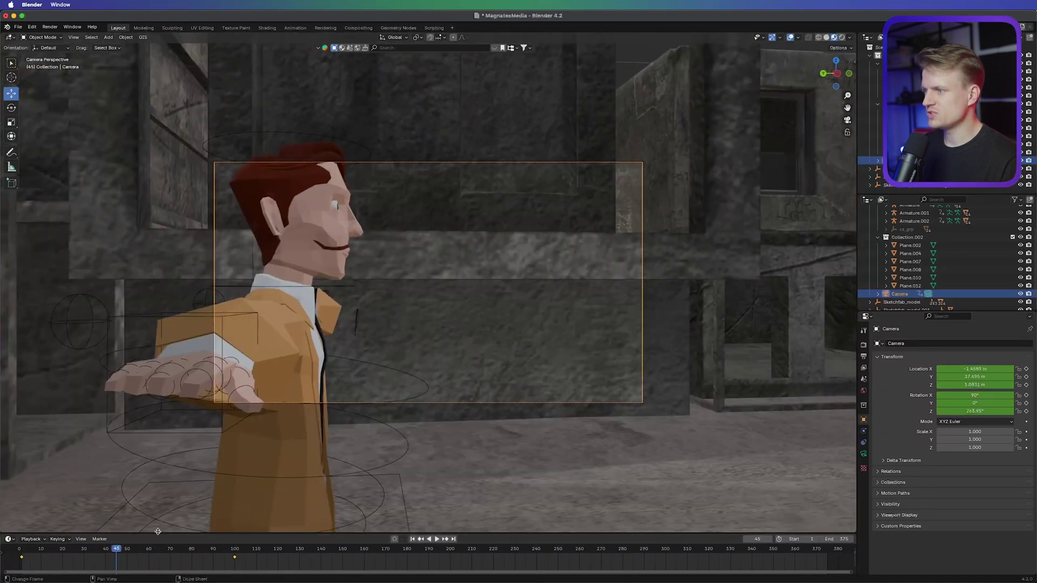
pyautogui.moveTo(91, 550); pyautogui.dragTo(123, 549)
pyautogui.moveTo(978, 370); pyautogui.dragTo(934, 369)
pyautogui.click(1026, 370)
# Play back the camera animation from frame 1 and again around frame 100 to check the path around the character.
pyautogui.click(22, 551)
pyautogui.press('space')
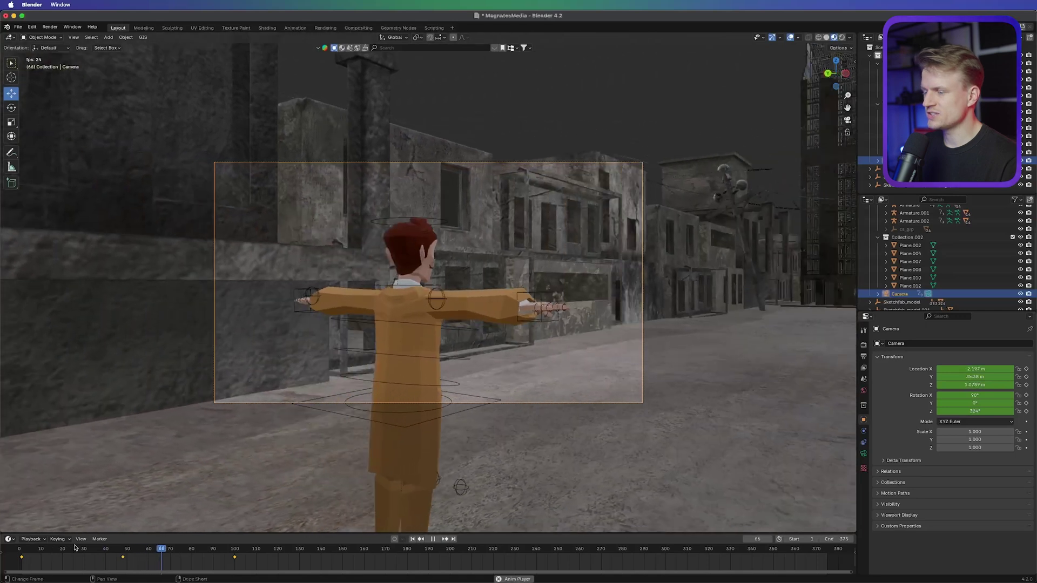
pyautogui.press('space')
pyautogui.click(231, 551)
pyautogui.press('space')
pyautogui.press('space')
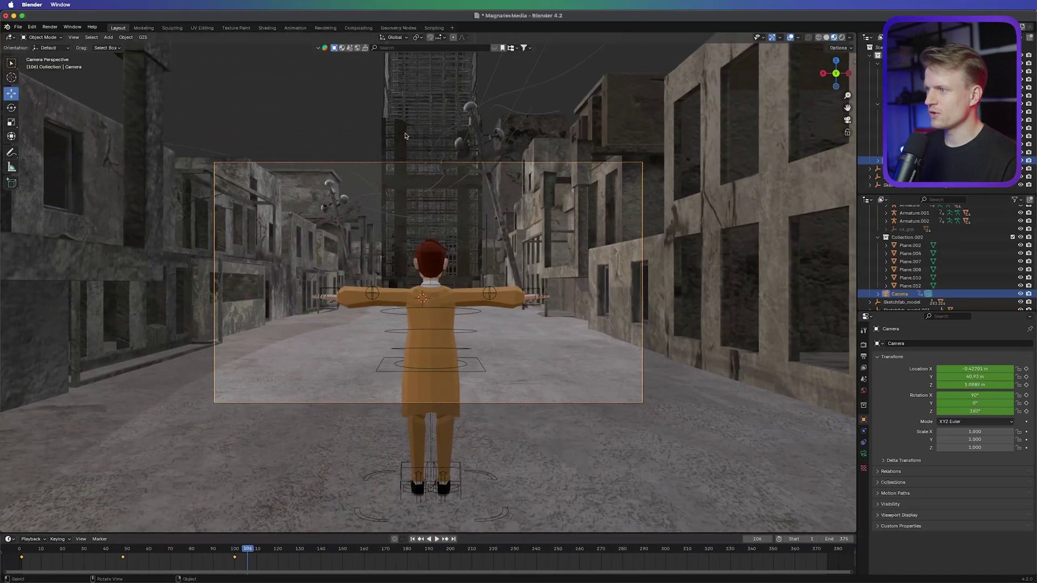
# At frame 170, move the camera to the top of the tower, at about X -0.72 m, Y 5.03 m, Z 17.01 m.
pyautogui.moveTo(354, 551); pyautogui.dragTo(415, 553)
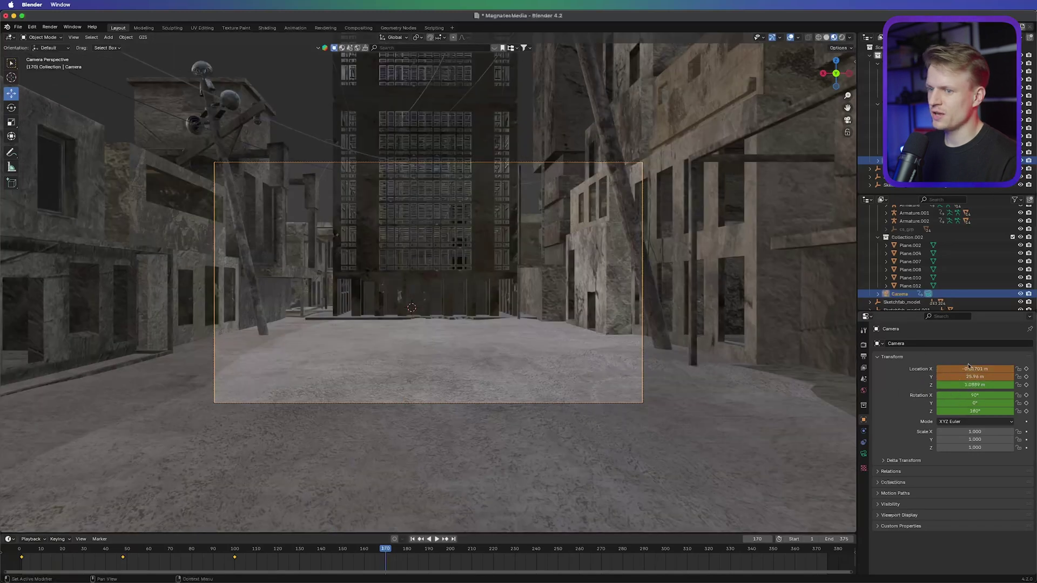
pyautogui.scroll(-1, 662, 323)
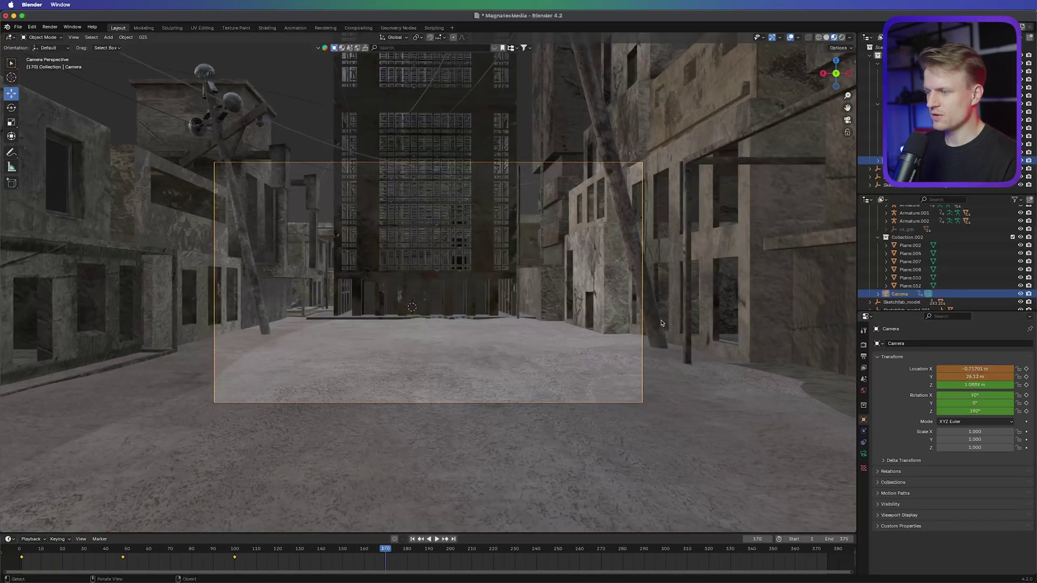
pyautogui.press('KP_0')
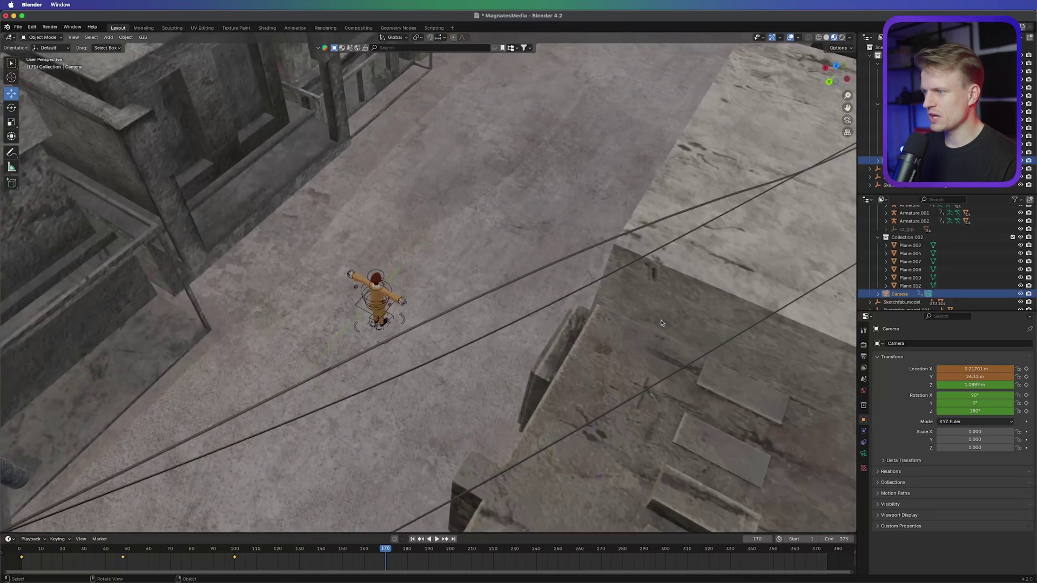
pyautogui.scroll(-3, 530, 190)
pyautogui.keyDown('shift'); pyautogui.moveTo(566, 147); pyautogui.dragTo(457, 368, button='middle'); pyautogui.keyUp('shift')
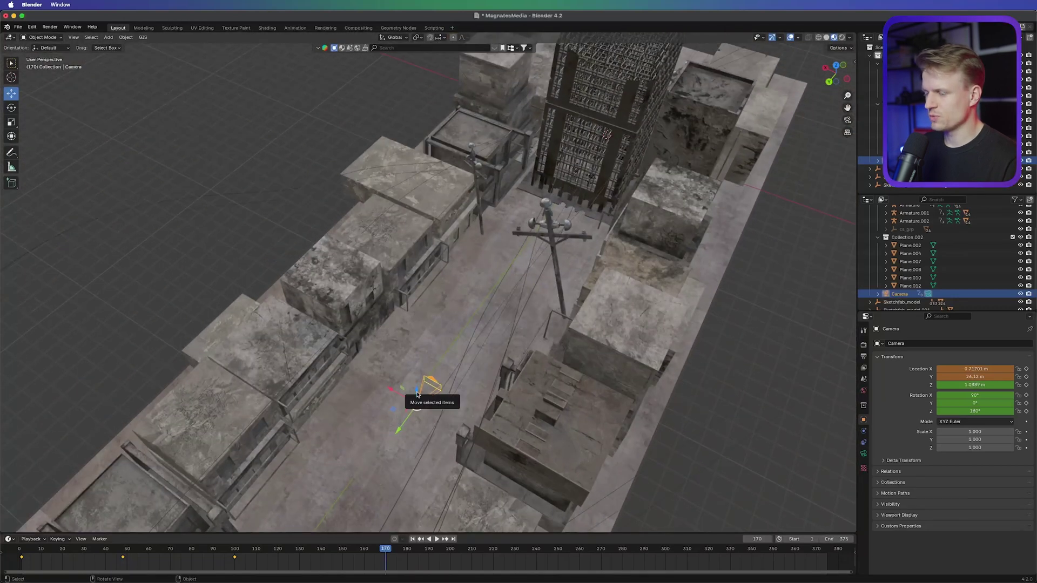
pyautogui.moveTo(416, 395); pyautogui.dragTo(417, 108)
pyautogui.moveTo(416, 108); pyautogui.dragTo(185, 409, button='middle')
pyautogui.moveTo(199, 420); pyautogui.dragTo(490, 116)
pyautogui.moveTo(317, 338); pyautogui.dragTo(529, 342)
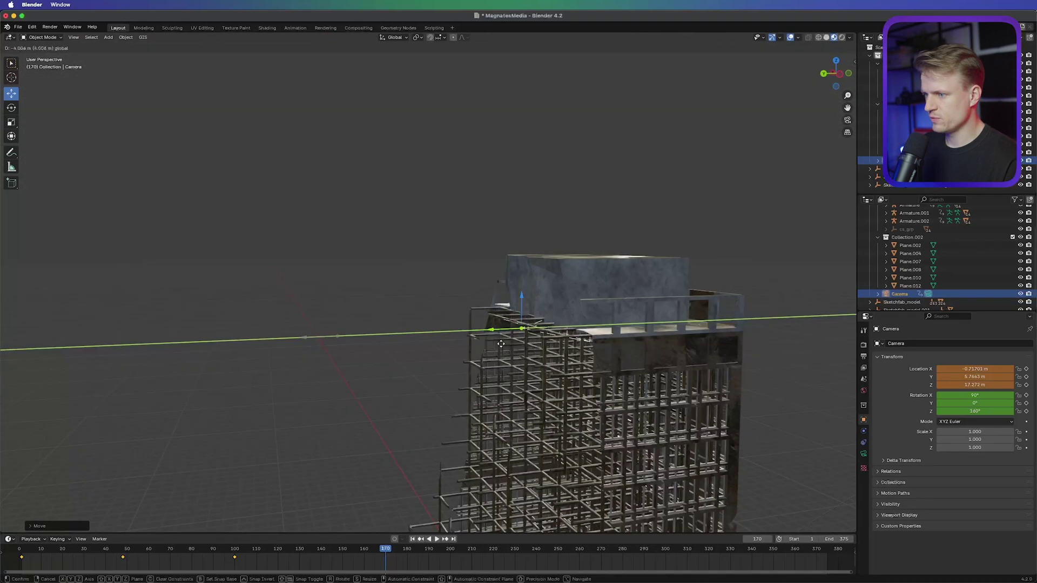
pyautogui.moveTo(551, 296); pyautogui.dragTo(550, 307)
pyautogui.moveTo(664, 386); pyautogui.dragTo(842, 384, button='middle')
# Set the camera's X rotation to 0° so it faces straight down, and keyframe its location and rotation at frame 170.
pyautogui.doubleClick(977, 395)
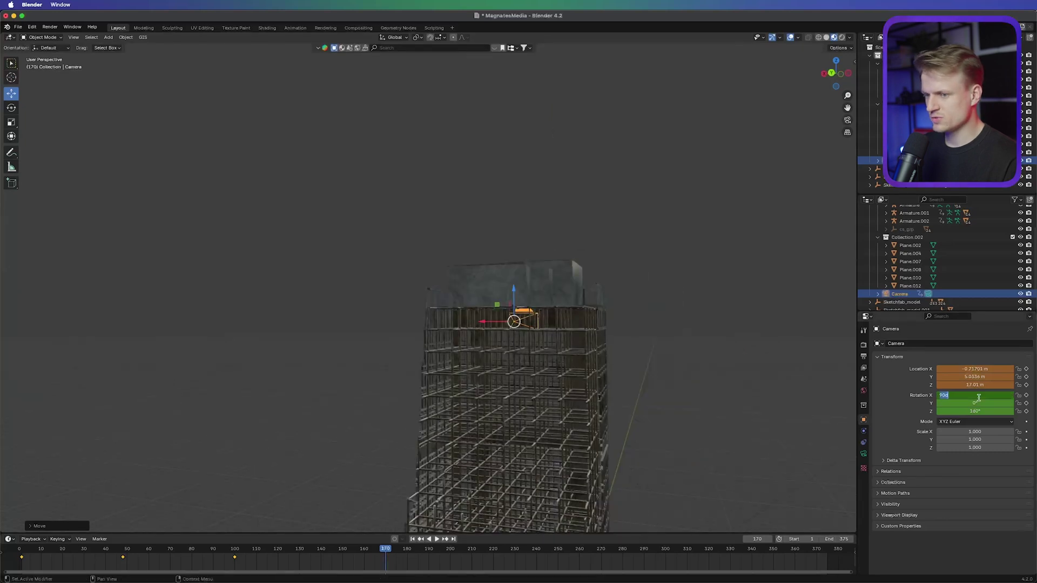
pyautogui.write('0')
pyautogui.press('Return')
pyautogui.click(1025, 395)
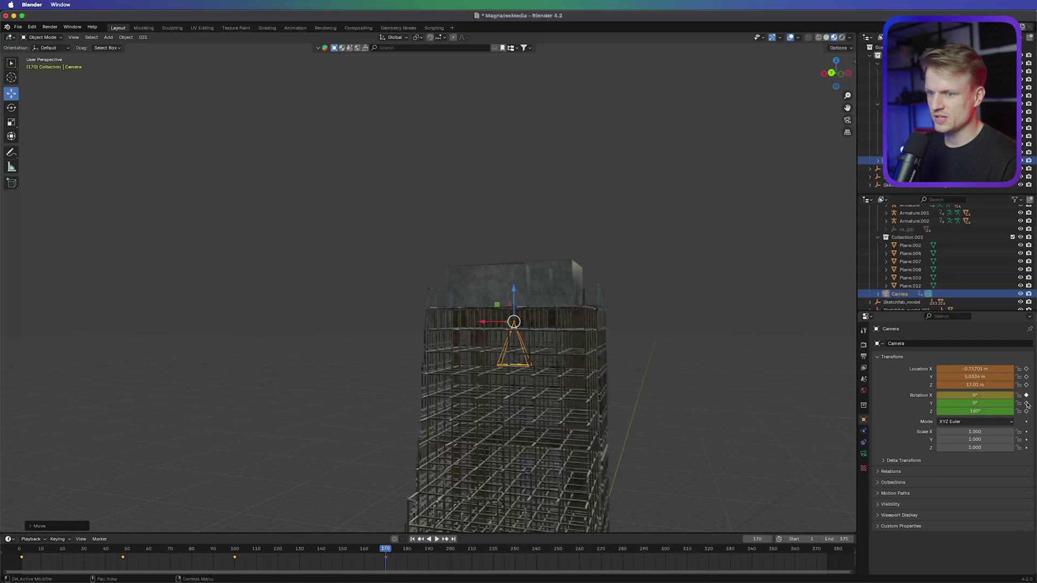
pyautogui.click(1026, 412)
pyautogui.click(1026, 369)
pyautogui.click(1025, 377)
pyautogui.click(1026, 385)
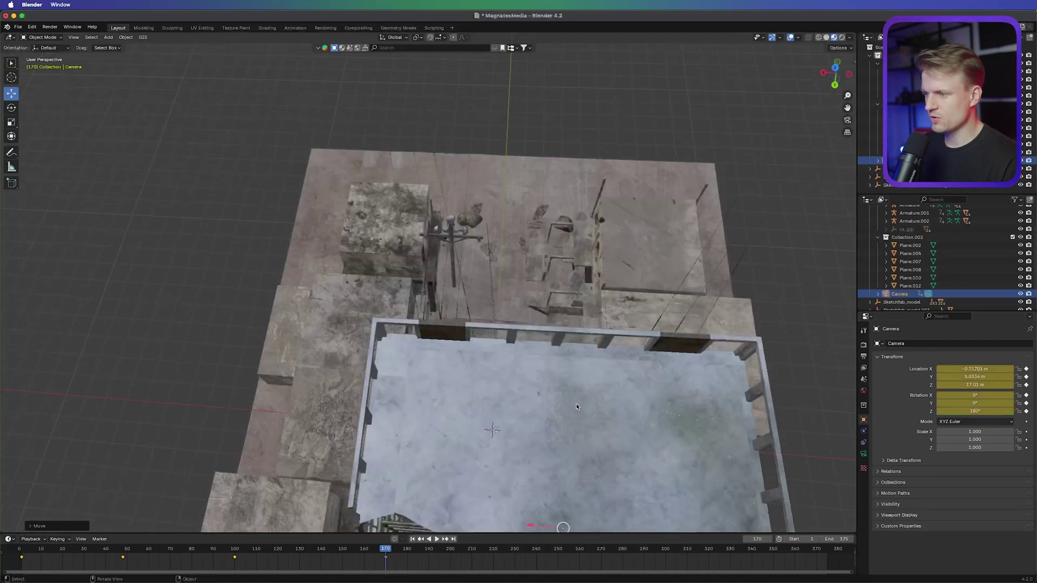
# Through the camera view, set the X rotation to about 81° at frame 152, keyframe it and play back the climb.
pyautogui.press('KP_0')
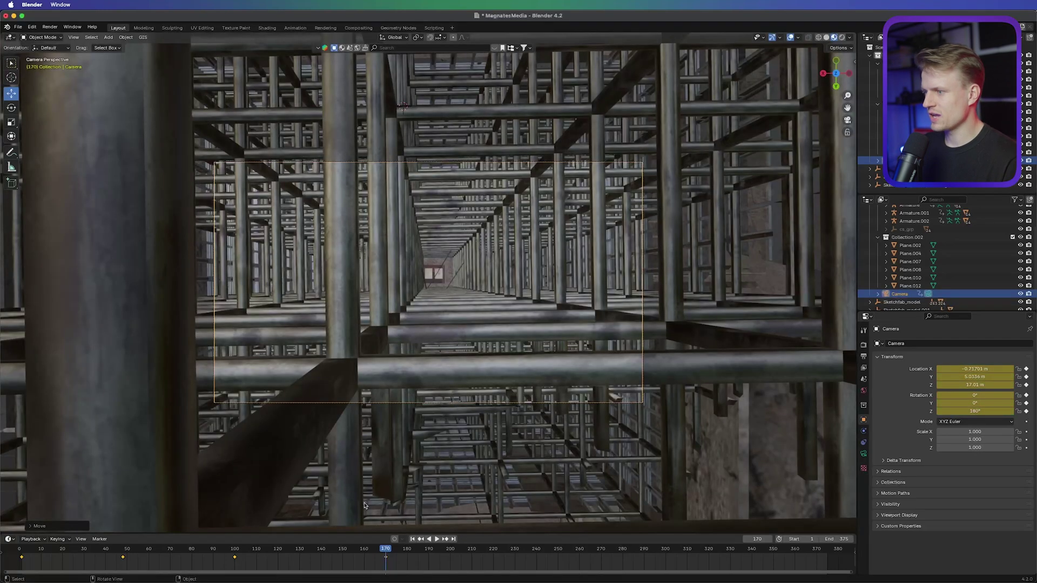
pyautogui.moveTo(380, 549); pyautogui.dragTo(235, 550)
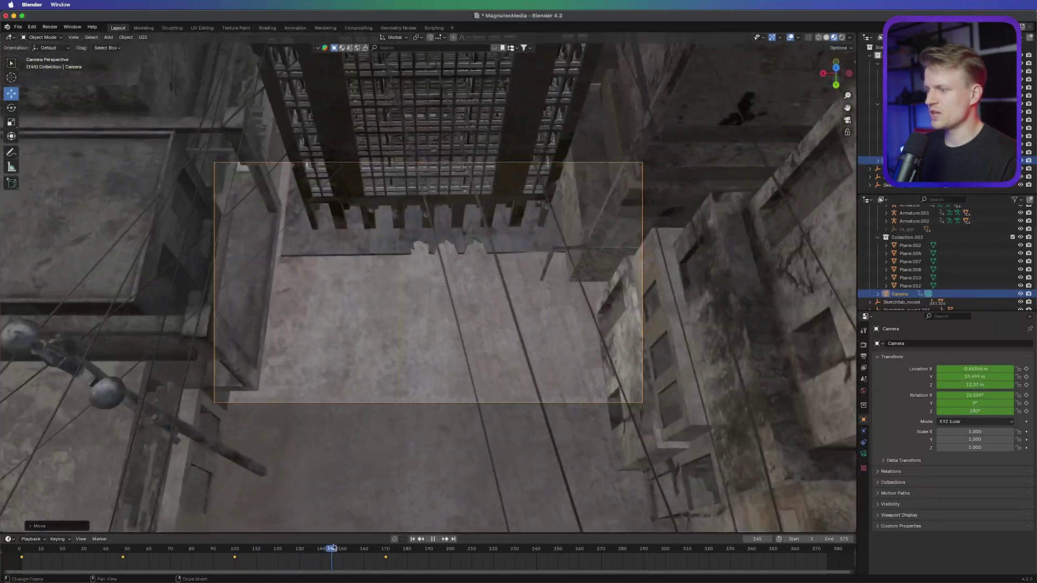
pyautogui.moveTo(334, 547); pyautogui.dragTo(346, 547)
pyautogui.moveTo(974, 395); pyautogui.dragTo(952, 395)
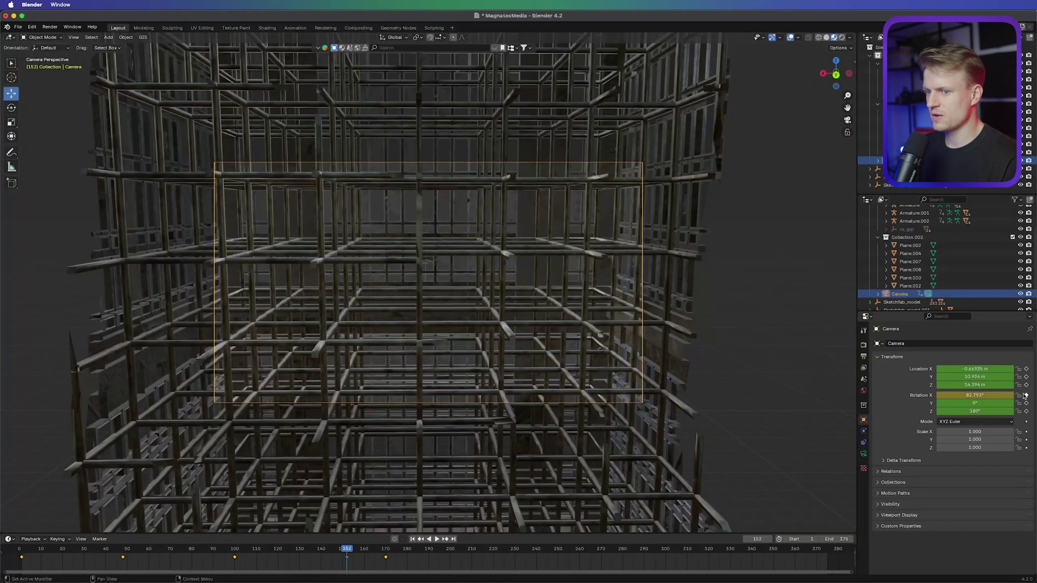
pyautogui.press('space')
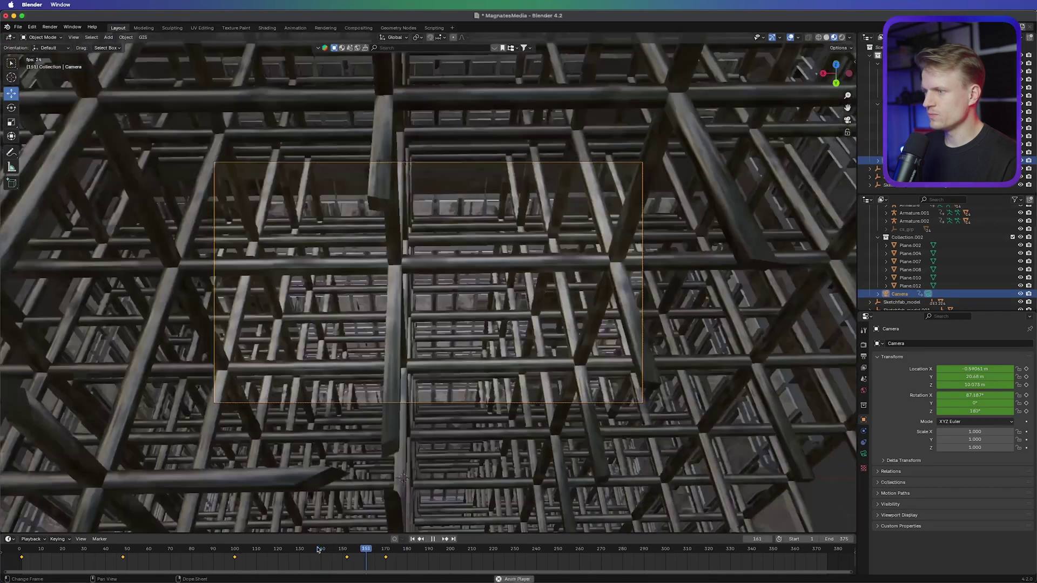
pyautogui.press('space')
# Shift the camera's frame 152 keyframe earlier, to about frame 147.
pyautogui.click(356, 558)
pyautogui.moveTo(371, 556); pyautogui.dragTo(335, 557)
pyautogui.moveTo(335, 551); pyautogui.dragTo(383, 552)
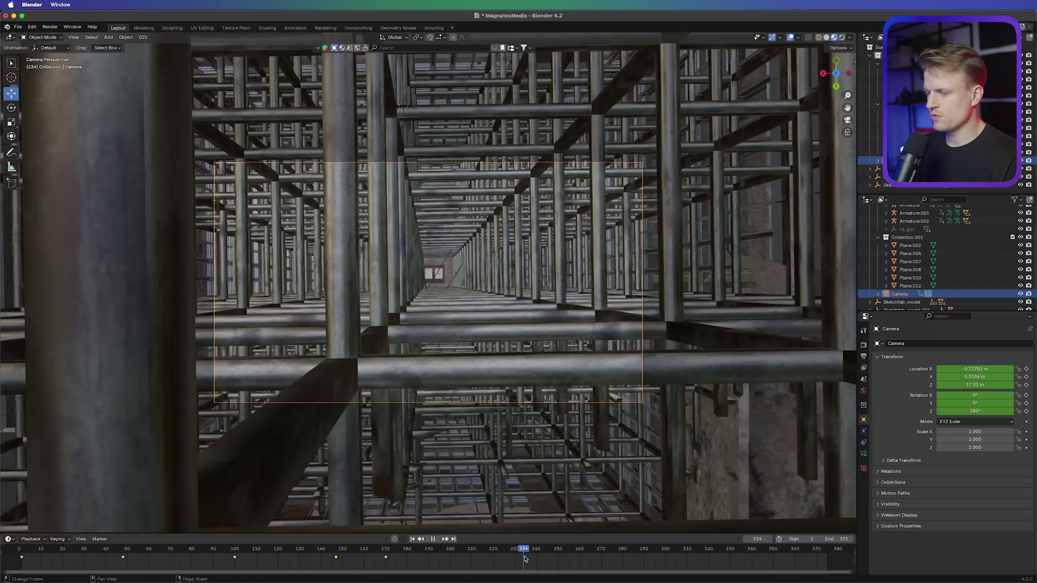
# At frame 240, lower the camera to about Z 1.23 m near the blueprint table and keyframe its Z location.
pyautogui.moveTo(974, 368); pyautogui.dragTo(880, 385)
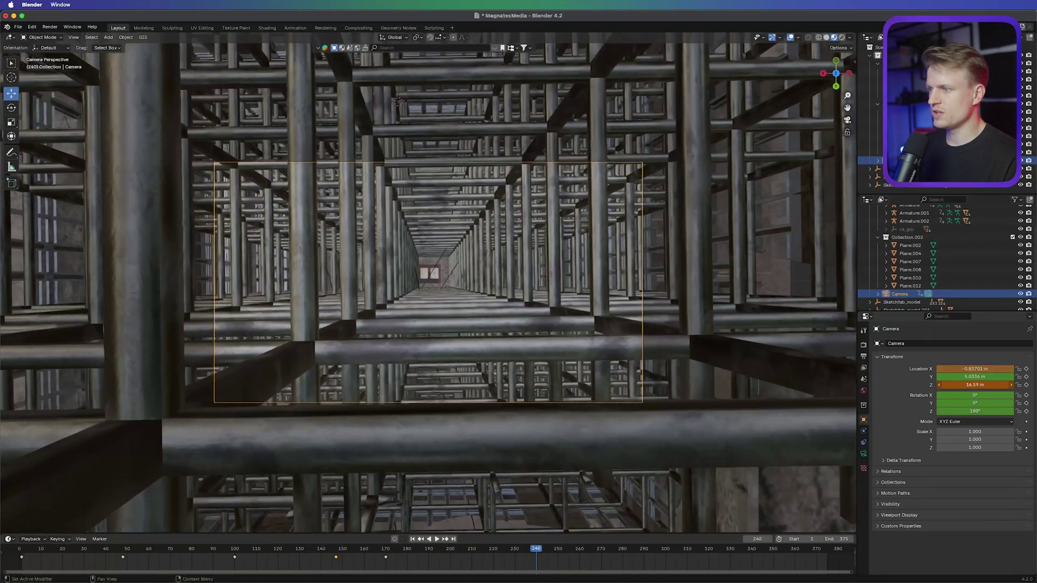
pyautogui.moveTo(953, 384); pyautogui.dragTo(940, 385)
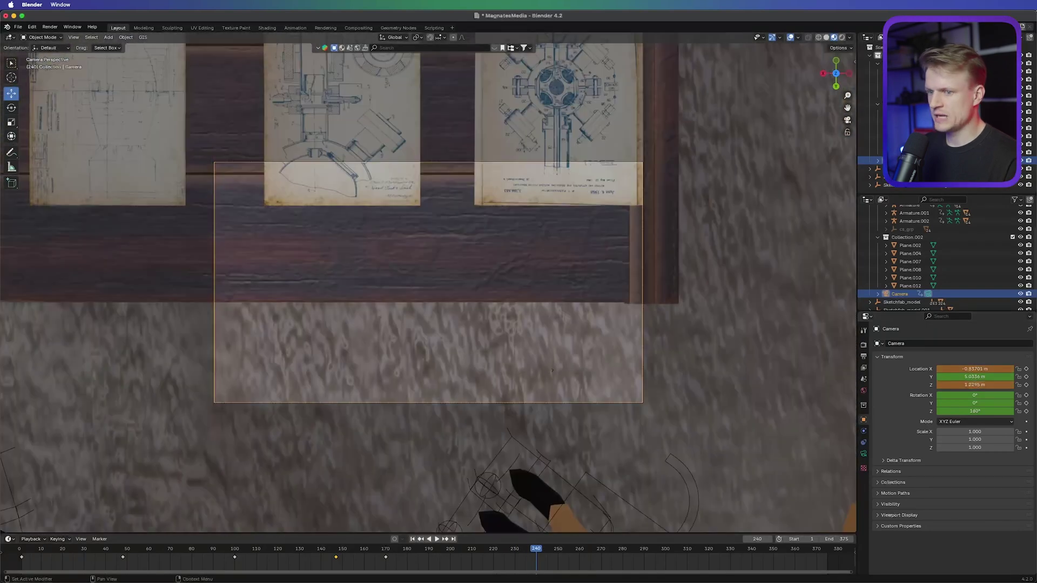
pyautogui.click(1026, 385)
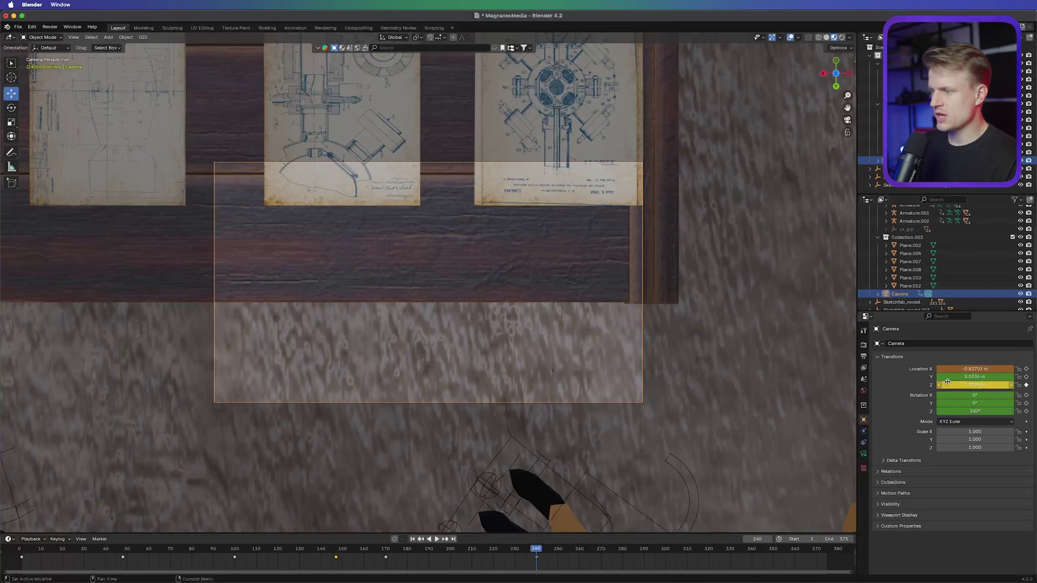
# At frame 170, change the camera's location to about X -0.42 m, Y 6.49 m, keyframe both values and play back the descent.
pyautogui.moveTo(534, 552); pyautogui.dragTo(387, 555)
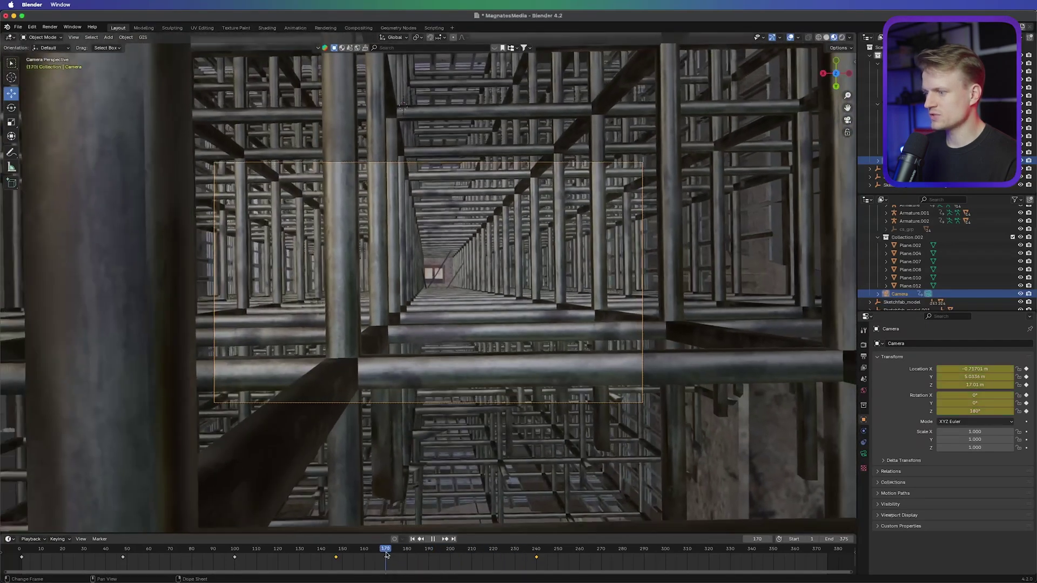
pyautogui.moveTo(968, 370); pyautogui.dragTo(1028, 377)
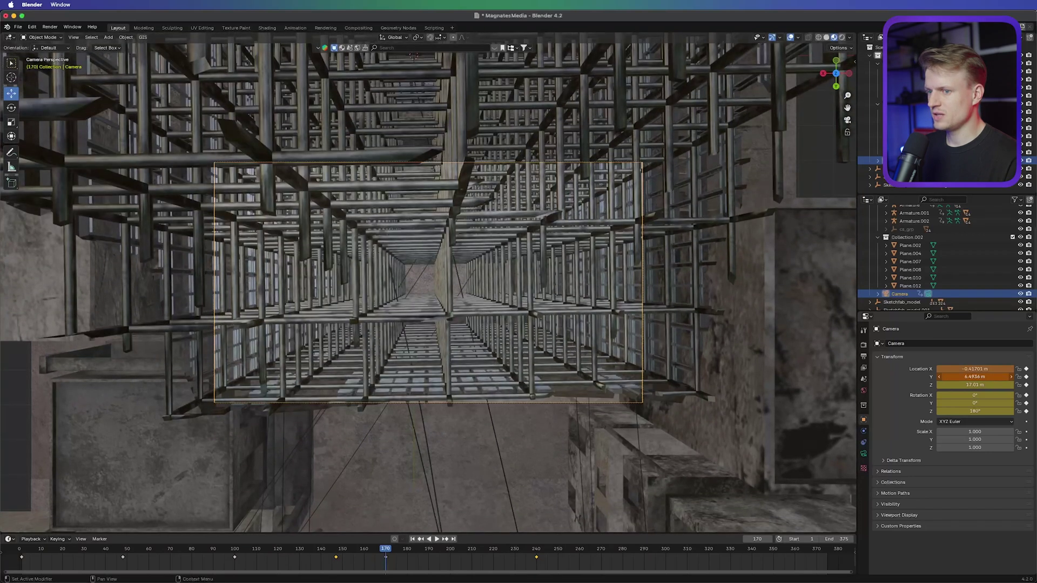
pyautogui.click(1025, 376)
pyautogui.click(1026, 370)
pyautogui.press('space')
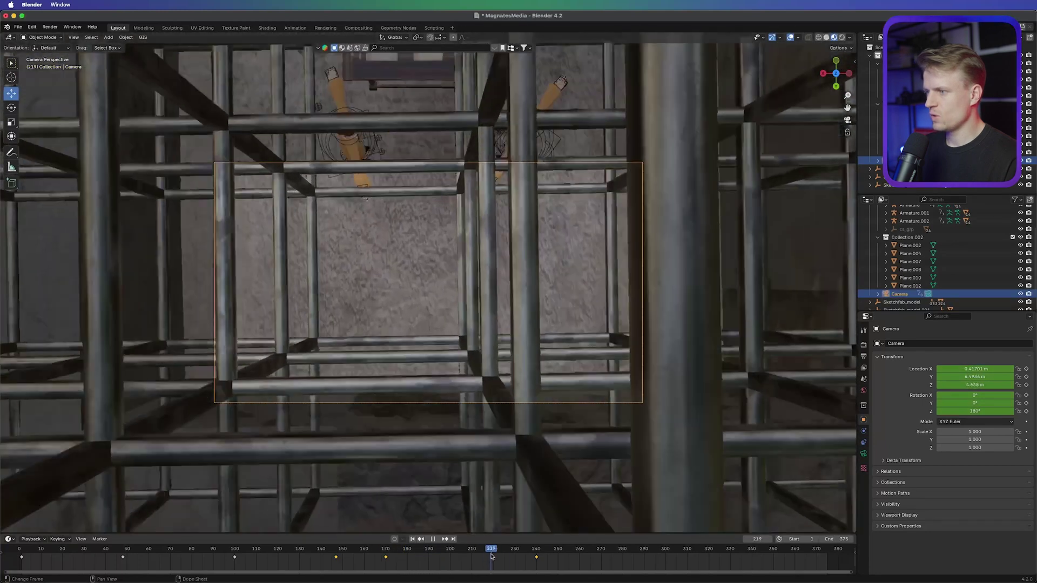
# At frame 265, set the camera's X rotation to 71° to face the blueprint table and keyframe it.
pyautogui.moveTo(491, 556); pyautogui.dragTo(590, 557)
pyautogui.moveTo(975, 395); pyautogui.dragTo(1023, 395)
pyautogui.click(1026, 396)
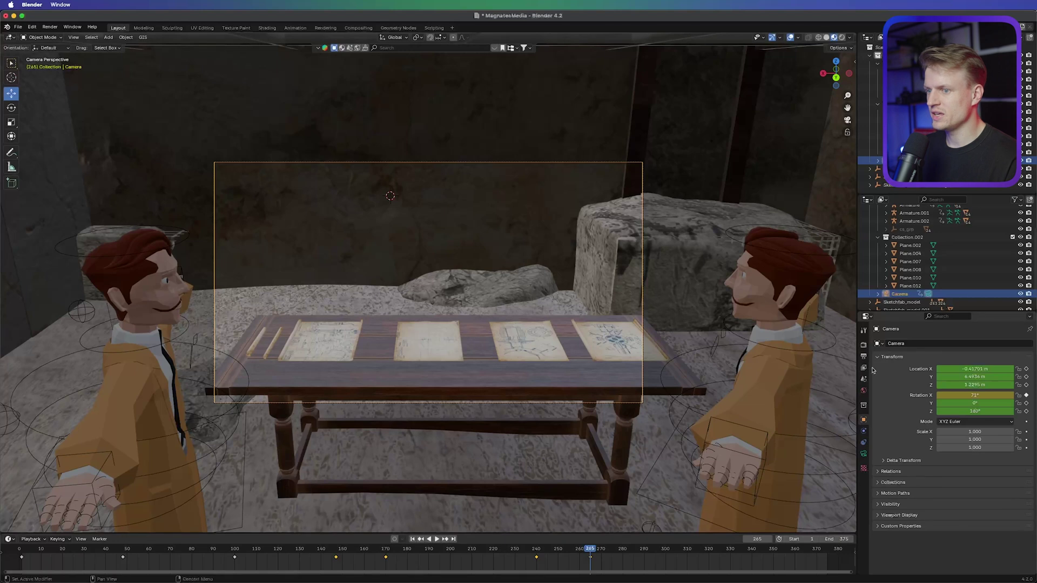
# Increase the camera's Y location to a little over 7 m at frame 170 and keyframe it again.
pyautogui.moveTo(577, 551); pyautogui.dragTo(386, 552)
pyautogui.click(394, 557)
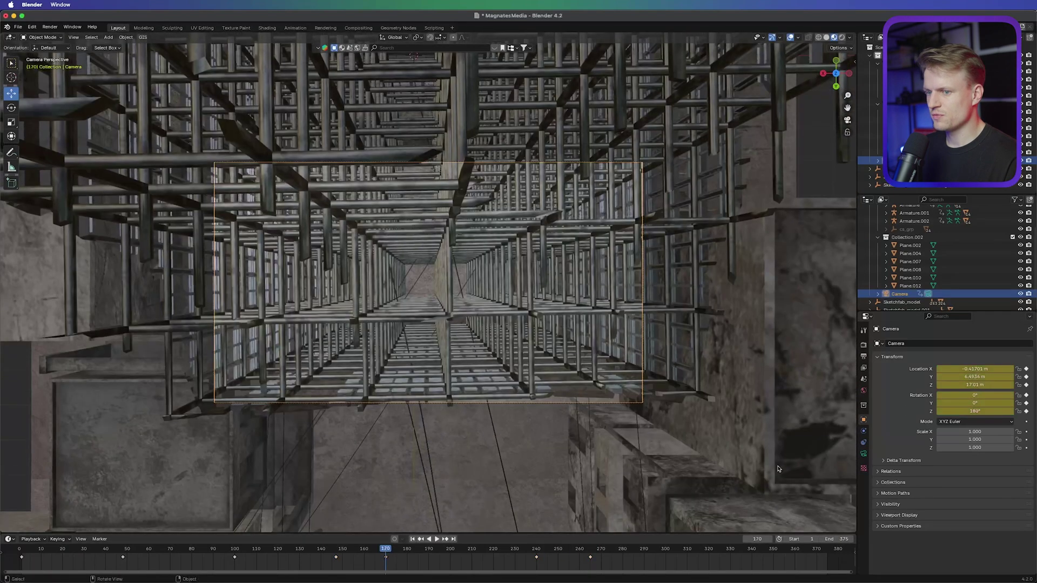
pyautogui.moveTo(970, 378); pyautogui.dragTo(1013, 377)
pyautogui.click(1026, 376)
# Keyframe the camera's X rotation at about 76° at frame 240 and delete the keyframe at frame 265.
pyautogui.press('space')
pyautogui.moveTo(529, 530); pyautogui.dragTo(555, 527)
pyautogui.moveTo(607, 562); pyautogui.dragTo(383, 554)
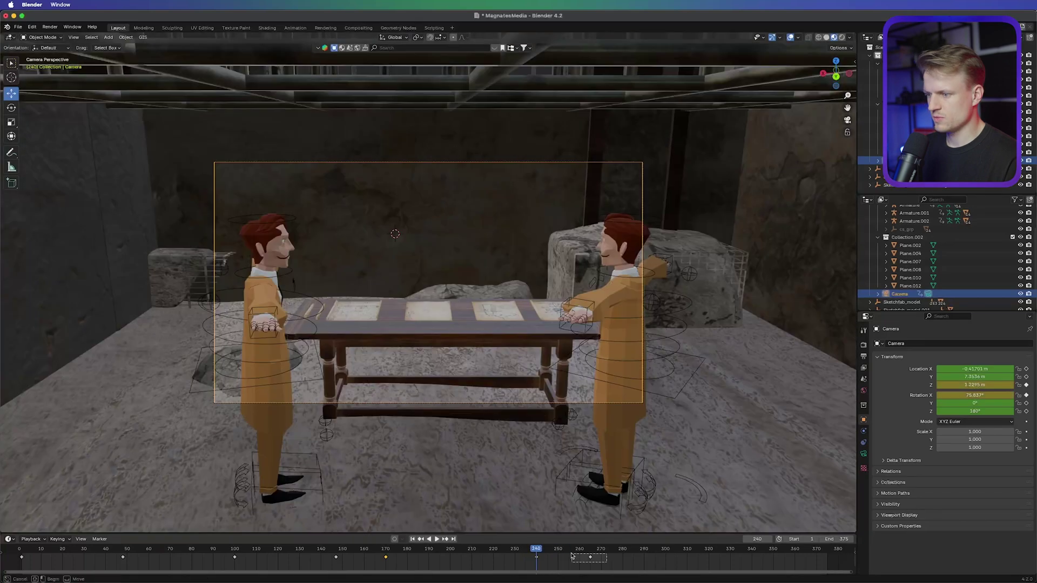
pyautogui.press('x')
pyautogui.click(583, 554)
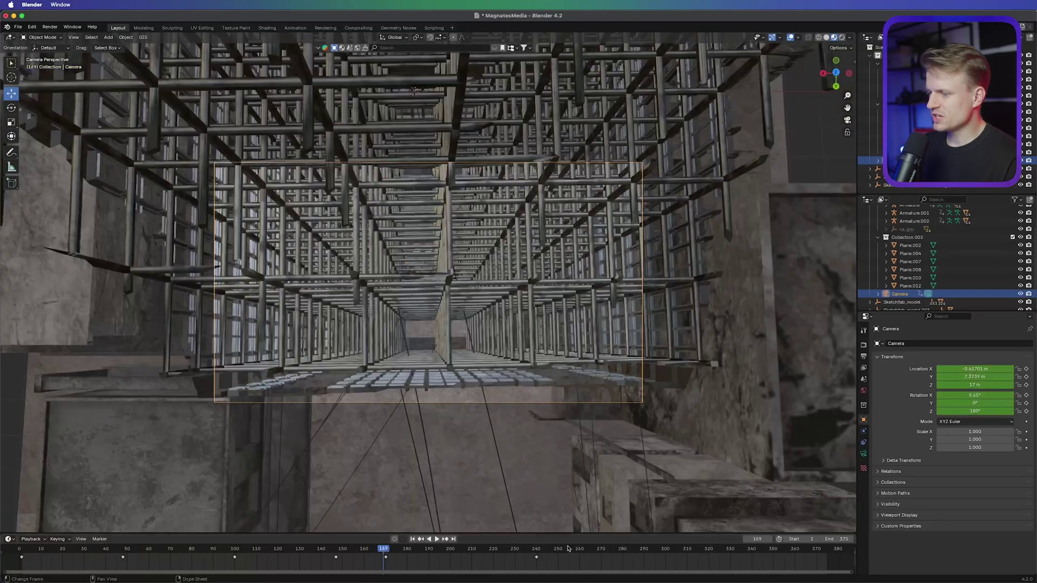
# Switch to the Animation workspace and show the camera's animation curves in the Graph Editor.
pyautogui.click(294, 28)
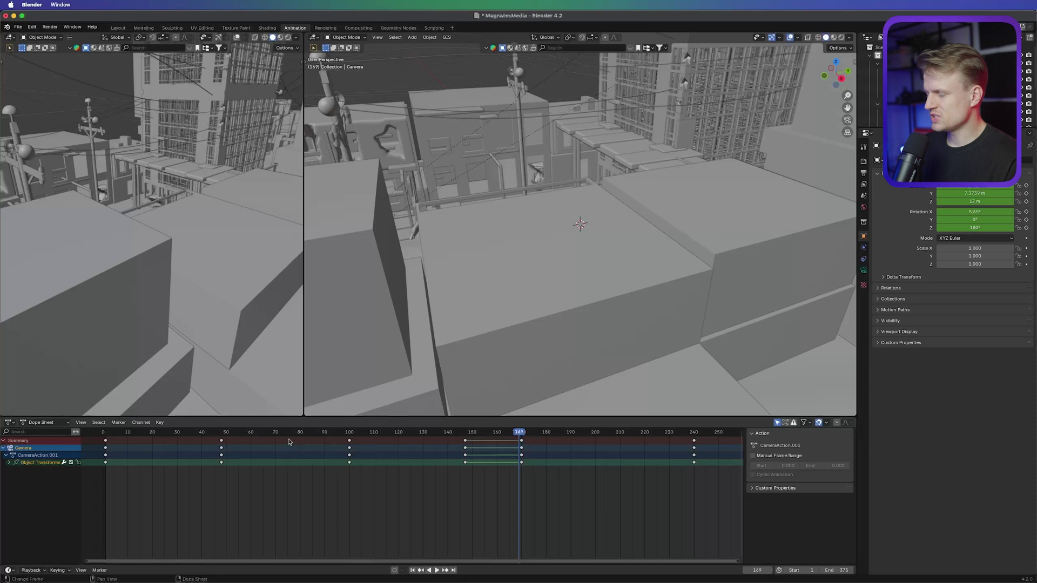
pyautogui.click(9, 422)
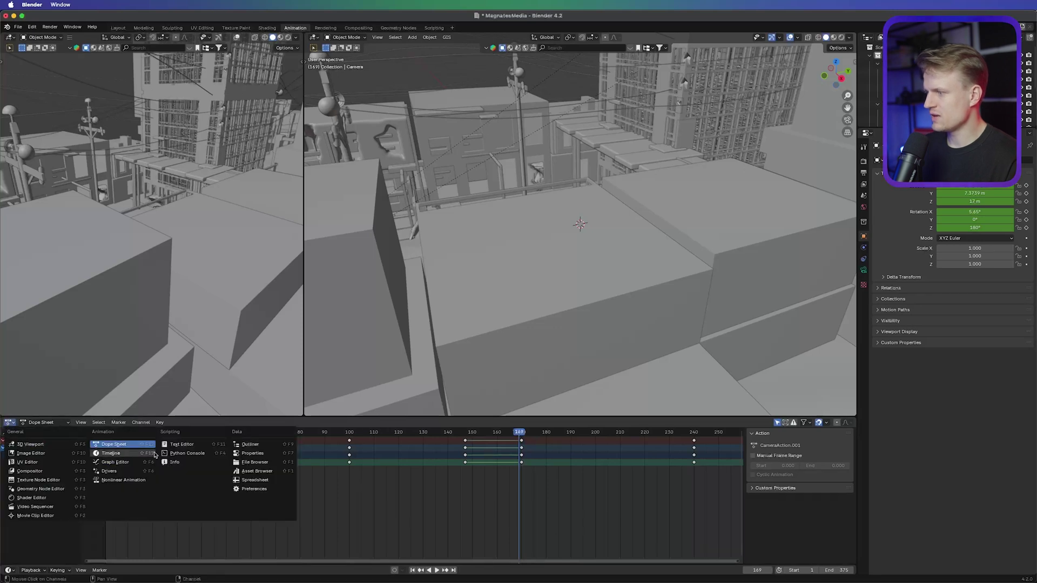
pyautogui.click(115, 463)
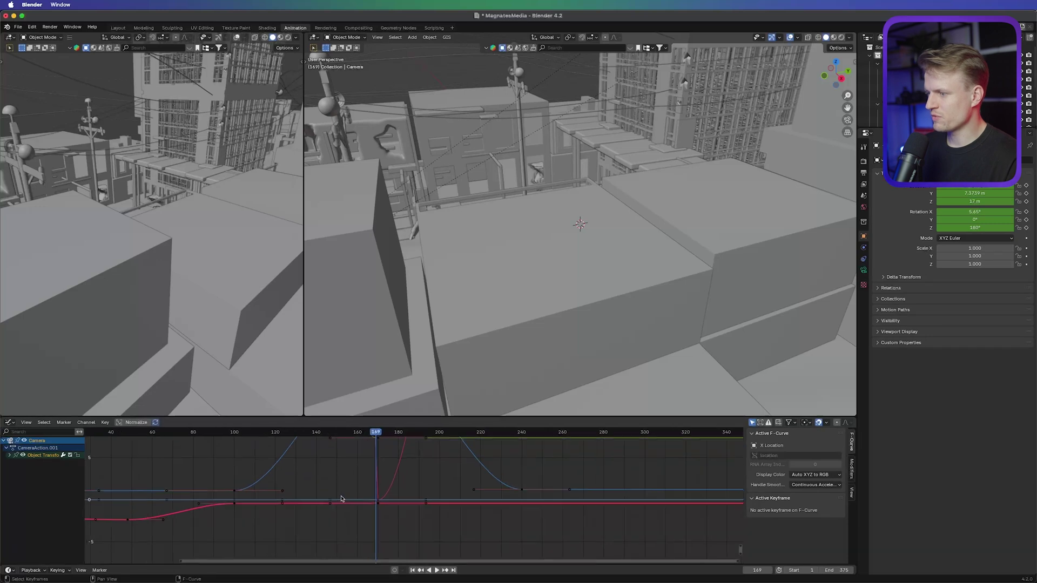
# Expand the camera's Object Transforms channels and show only the X Euler Rotation curve in the Graph Editor.
pyautogui.scroll(-3, 331, 486)
pyautogui.click(9, 455)
pyautogui.click(9, 455)
pyautogui.click(9, 455)
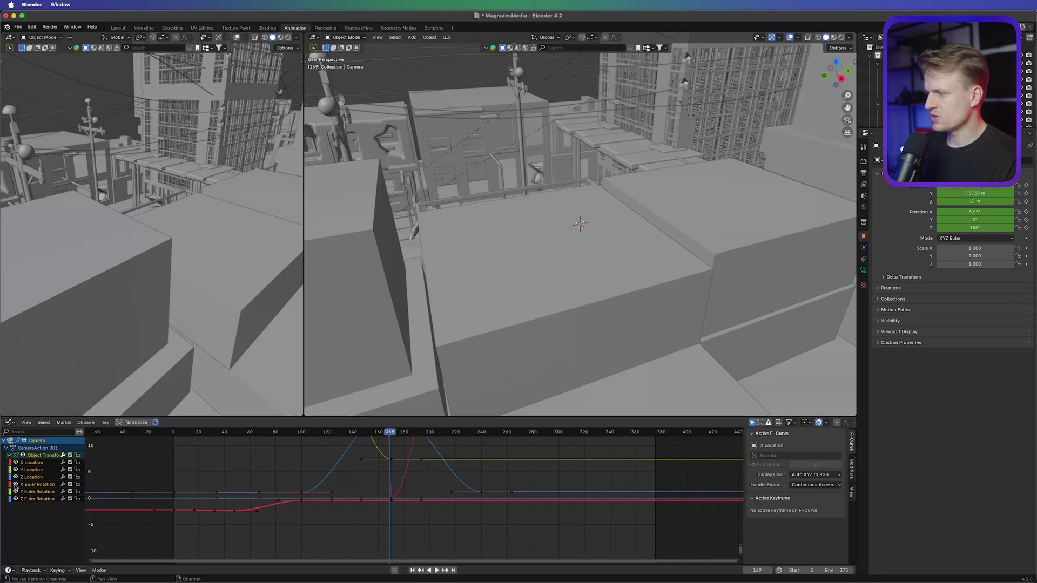
pyautogui.click(16, 485)
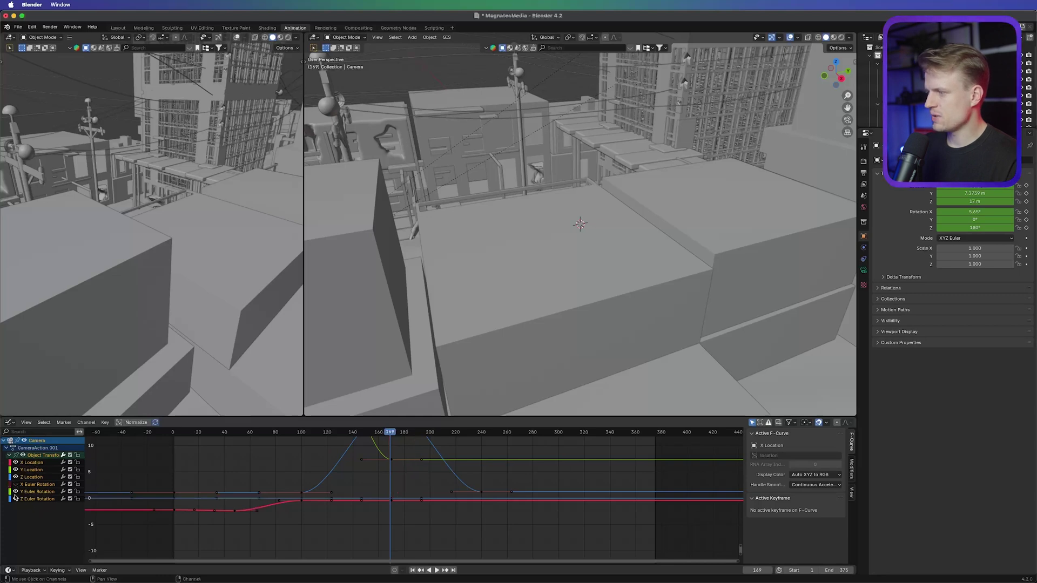
pyautogui.click(15, 463)
pyautogui.click(16, 470)
pyautogui.click(16, 478)
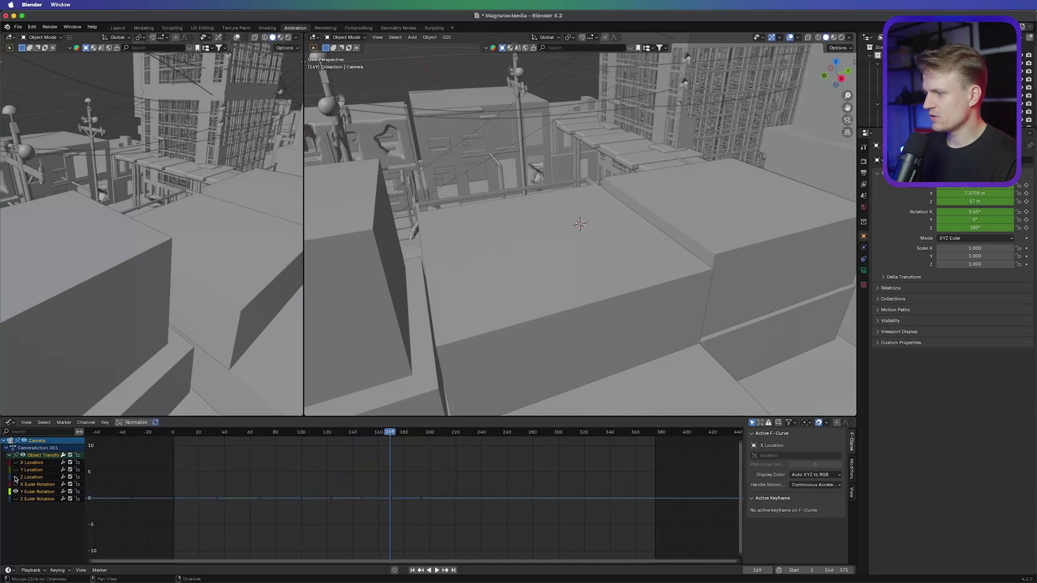
pyautogui.moveTo(434, 270); pyautogui.dragTo(484, 286, button='middle')
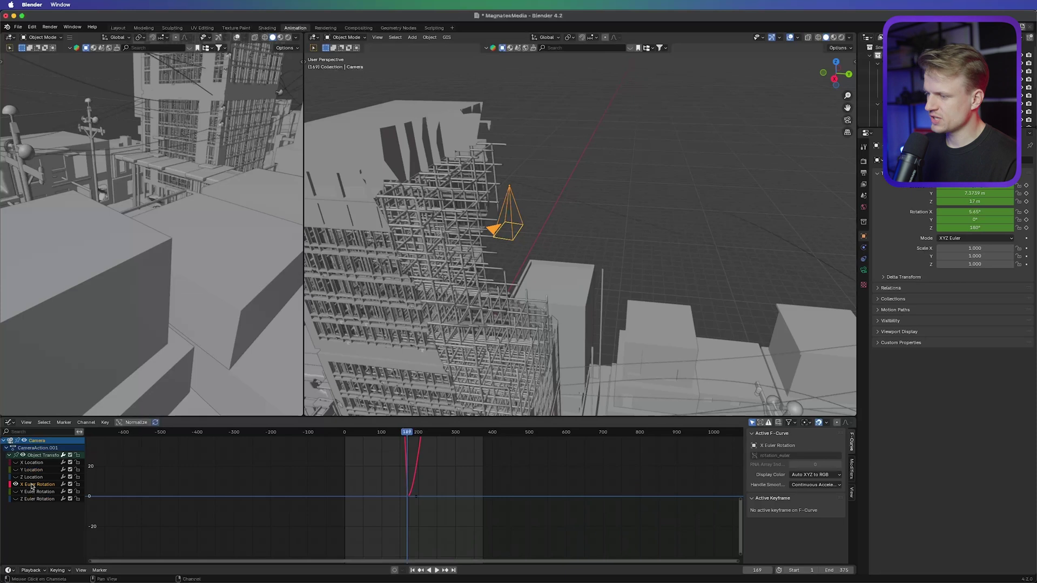
pyautogui.click(741, 503)
pyautogui.moveTo(741, 503); pyautogui.dragTo(730, 458)
pyautogui.click(36, 485)
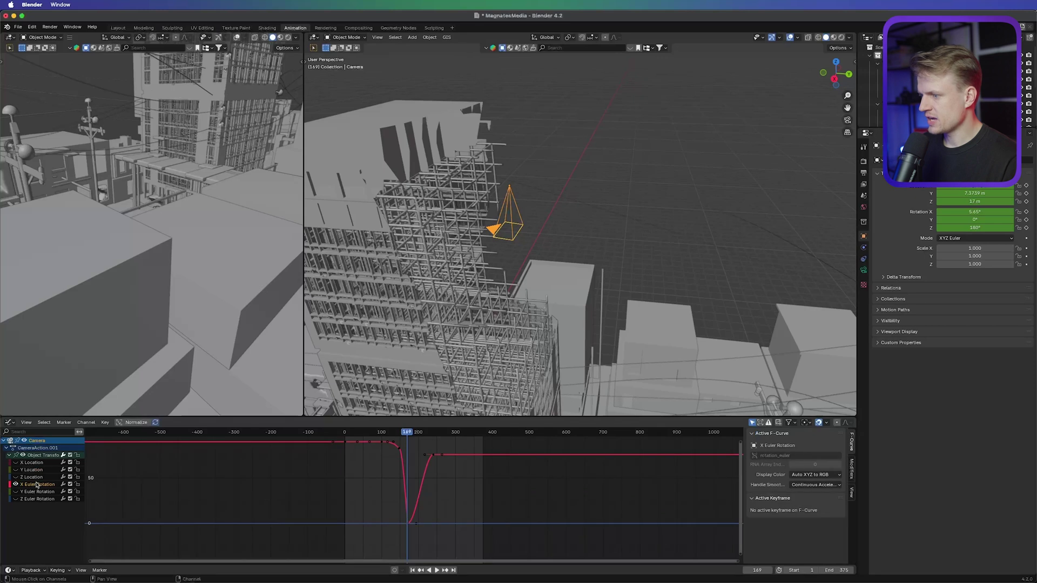
# Shift the camera's lowest X rotation keyframe to frame 171 at about -3.3° and set its interpolation to Bézier.
pyautogui.moveTo(407, 433); pyautogui.dragTo(395, 433)
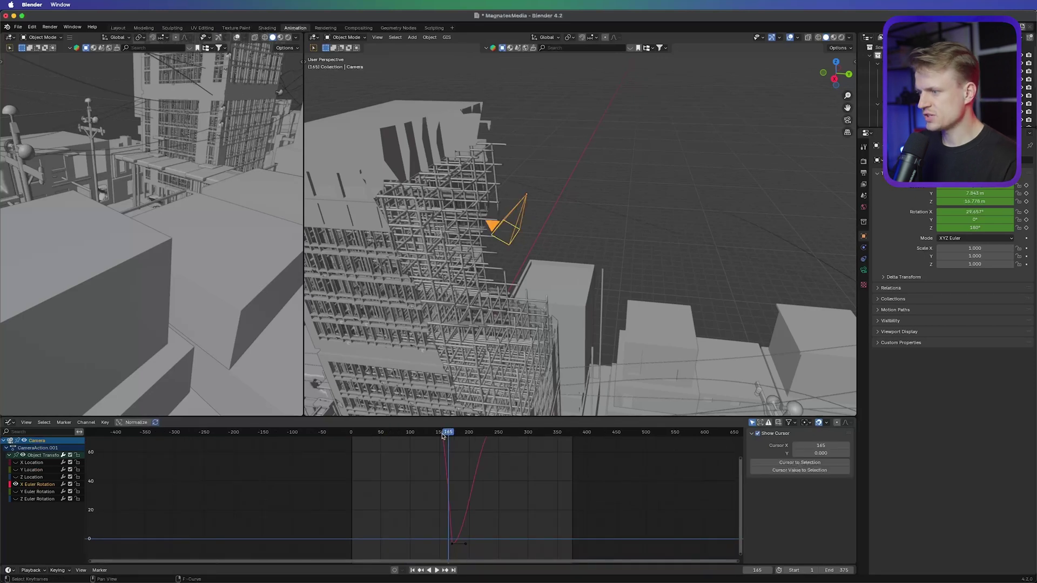
pyautogui.scroll(2, 456, 524)
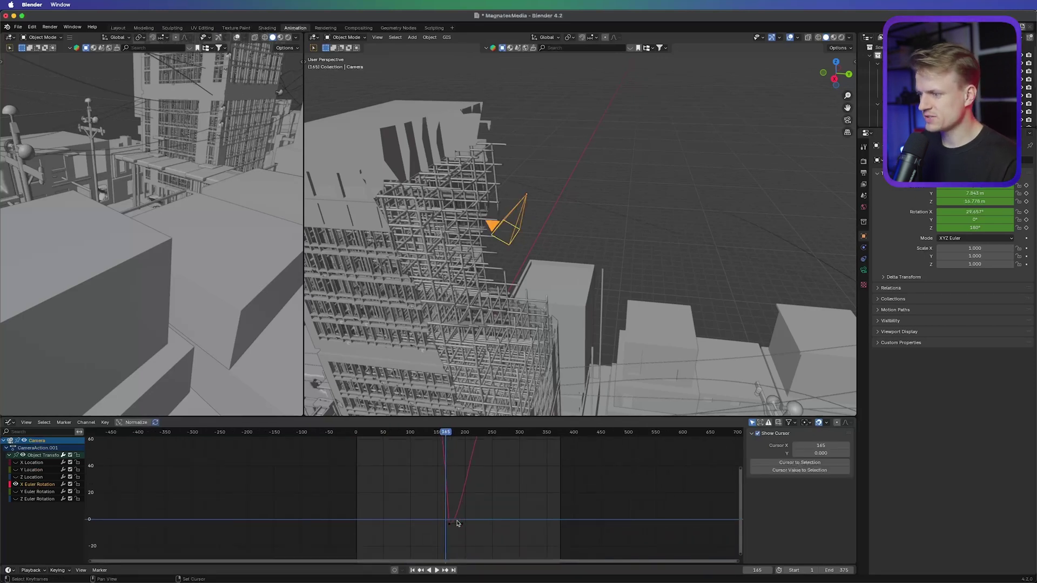
pyautogui.press('a')
pyautogui.rightClick(452, 470)
pyautogui.moveTo(452, 470)
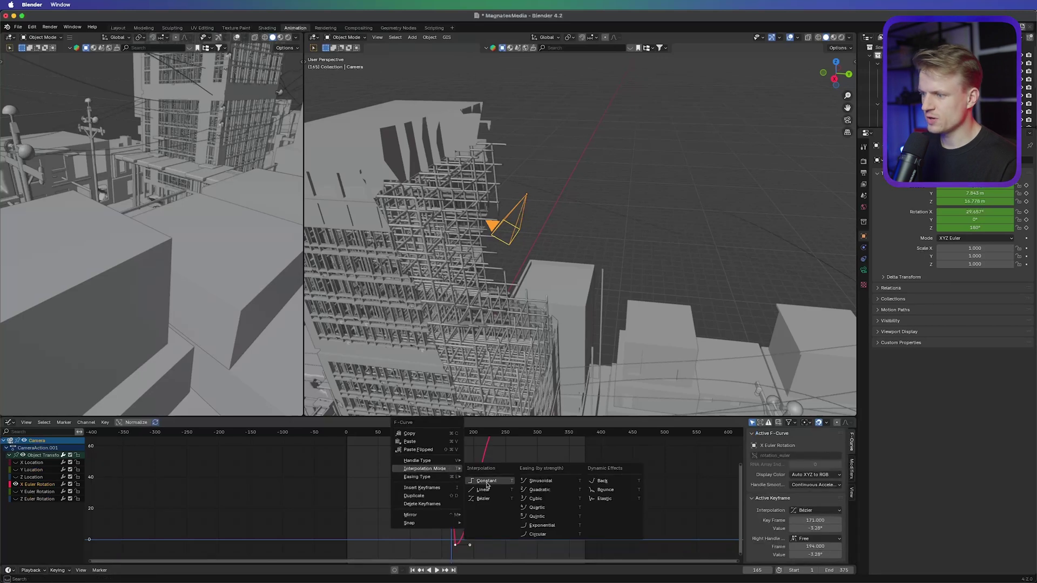
pyautogui.click(483, 498)
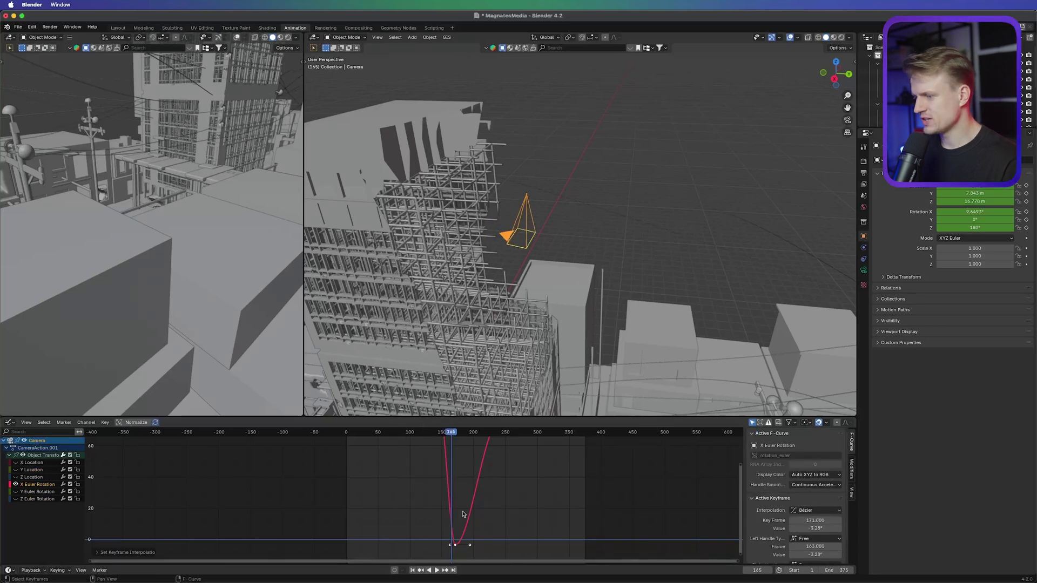
# Stretch the left handle of the frame 171 X rotation keyframe to about frame 159 and scrub through the move over the tower.
pyautogui.moveTo(448, 433)
pyautogui.mouseDown()
pyautogui.moveTo(417, 433)
pyautogui.moveTo(444, 435)
pyautogui.mouseUp()
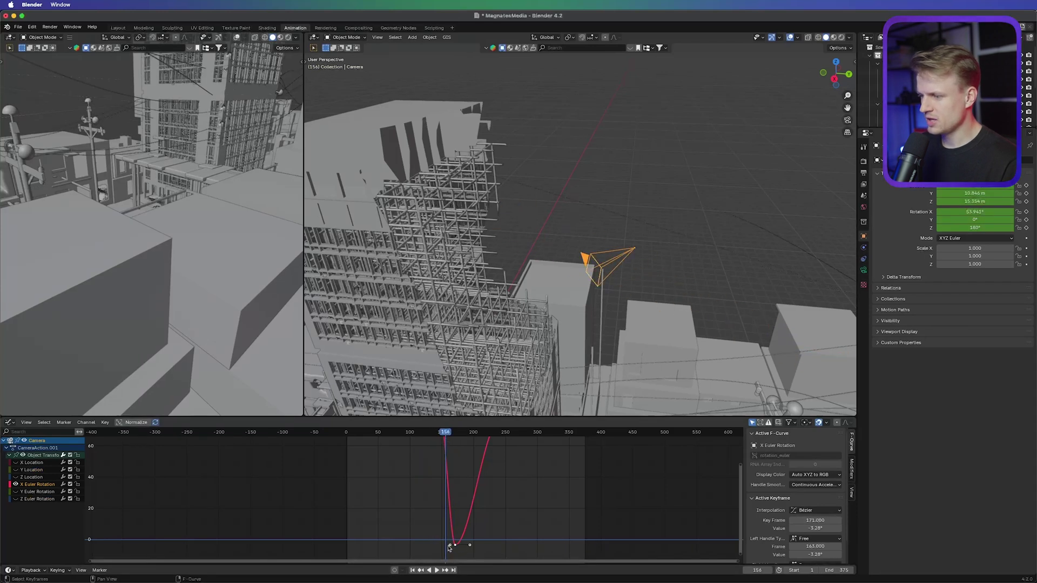
pyautogui.moveTo(449, 546); pyautogui.dragTo(447, 547)
pyautogui.press('space')
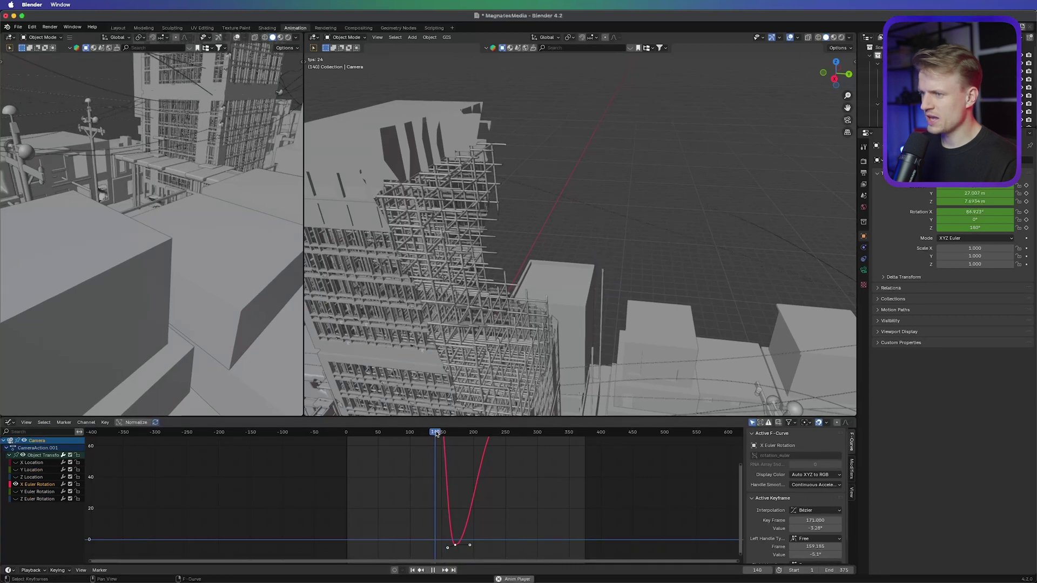
pyautogui.moveTo(436, 433); pyautogui.dragTo(455, 434)
# Show only the Y Location curve, shift its keyframe at frame 170 to frame 179, and play the move through the camera.
pyautogui.click(17, 470)
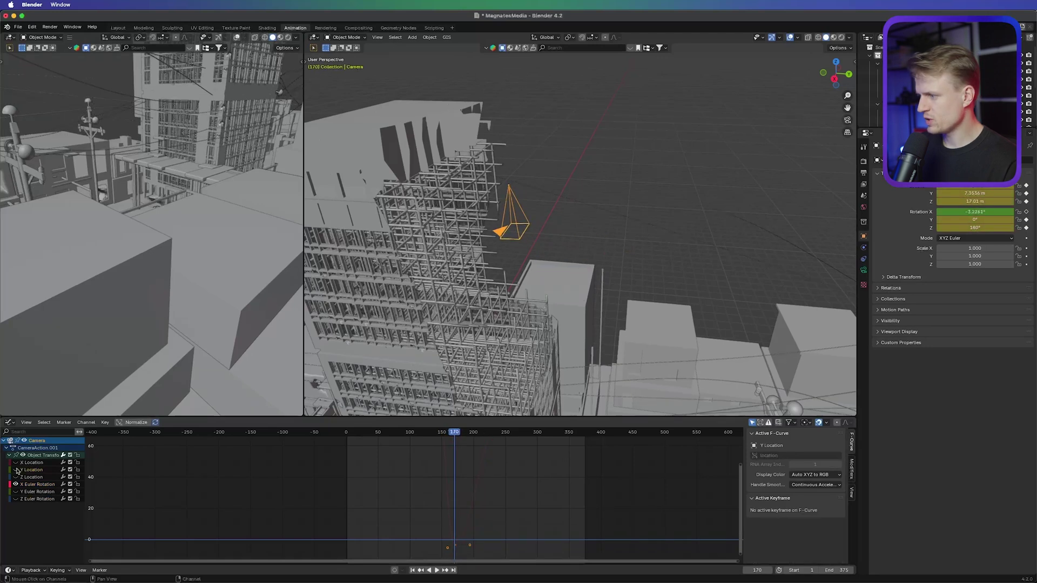
pyautogui.click(16, 470)
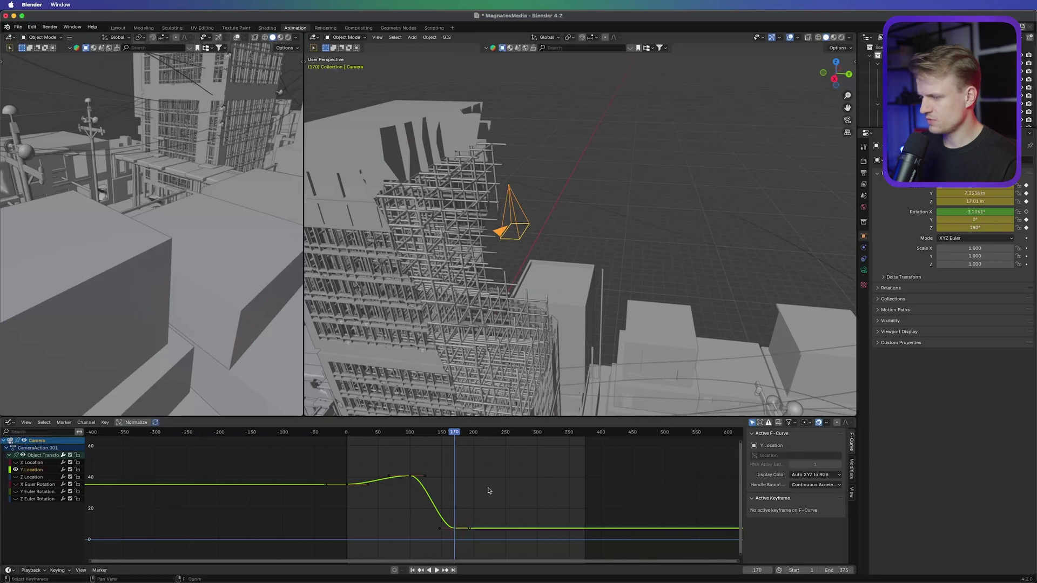
pyautogui.click(447, 432)
pyautogui.moveTo(455, 529); pyautogui.dragTo(459, 528)
pyautogui.moveTo(446, 432); pyautogui.dragTo(454, 434)
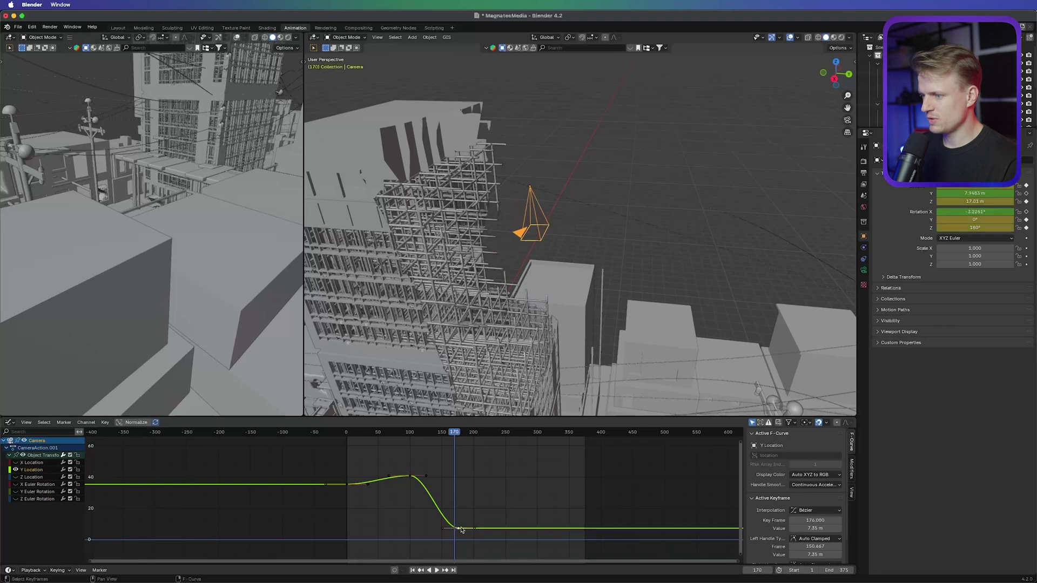
pyautogui.moveTo(458, 528); pyautogui.dragTo(461, 529)
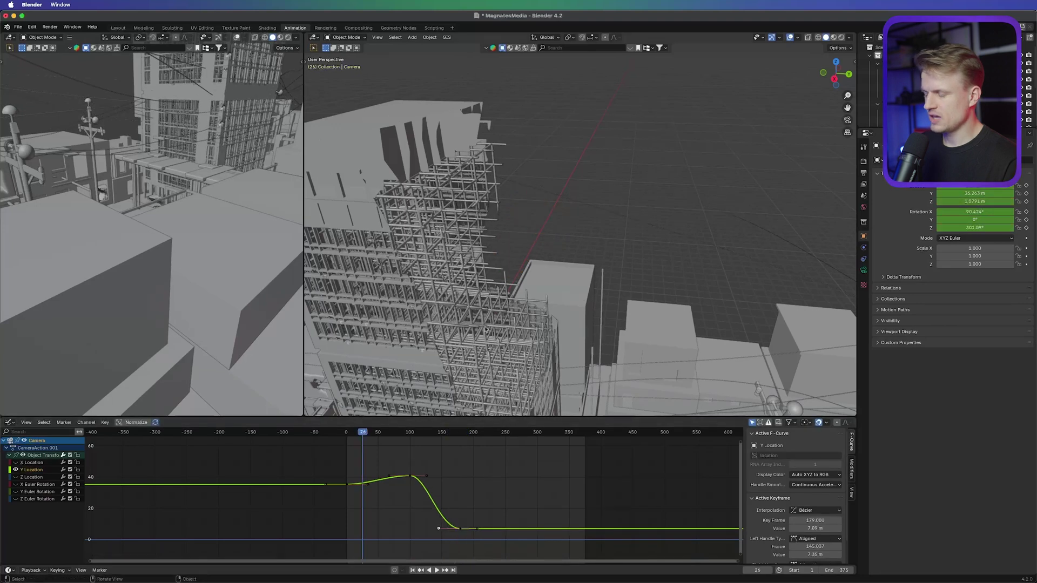
pyautogui.press('KP_0')
pyautogui.press('space')
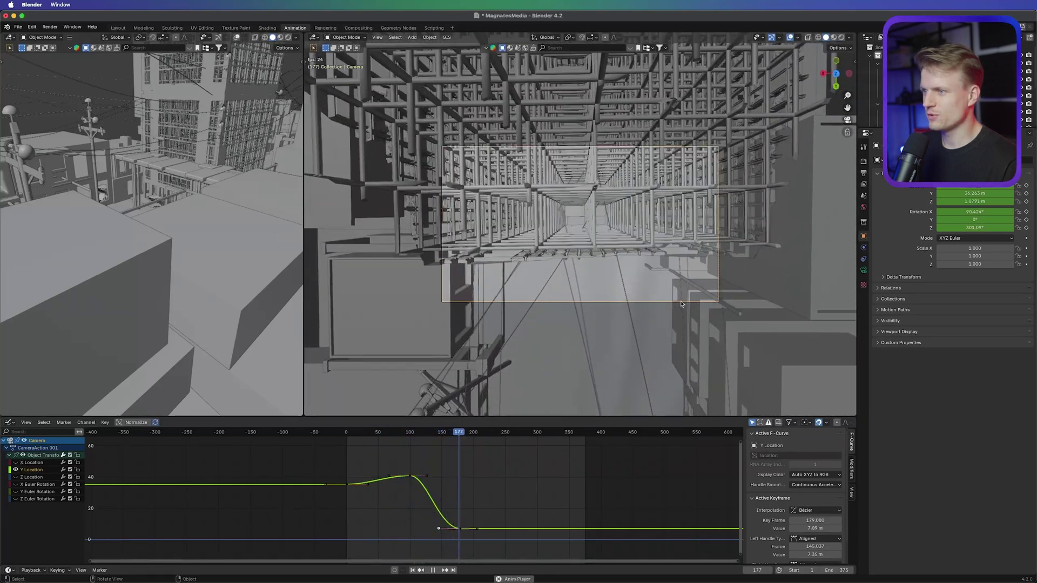
pyautogui.moveTo(427, 431); pyautogui.dragTo(466, 434)
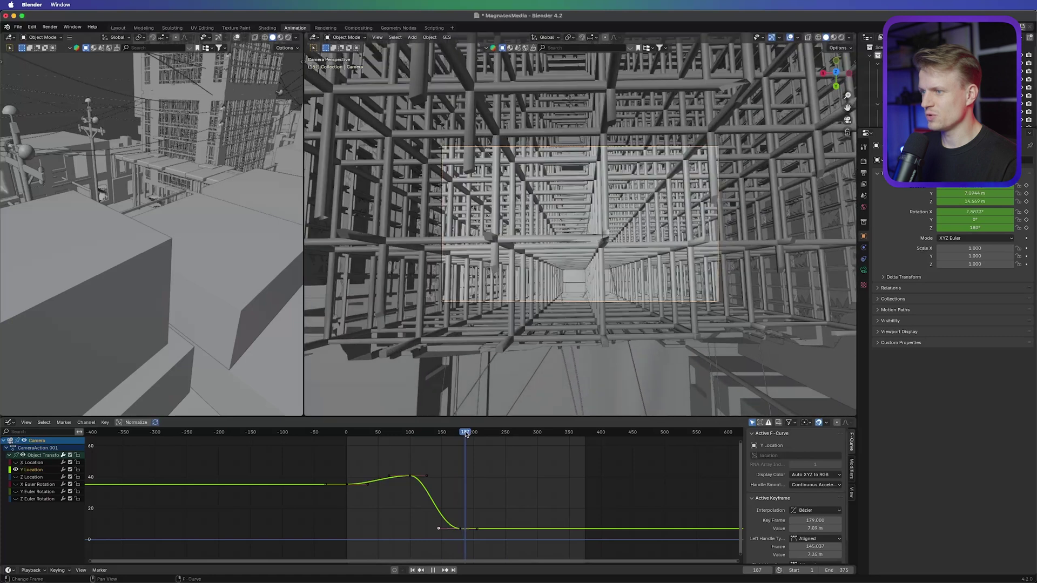
# On the X Euler Rotation curve, move the lowest keyframe to about frame 190 near 0° and delete the extra keyframe just before it.
pyautogui.click(36, 484)
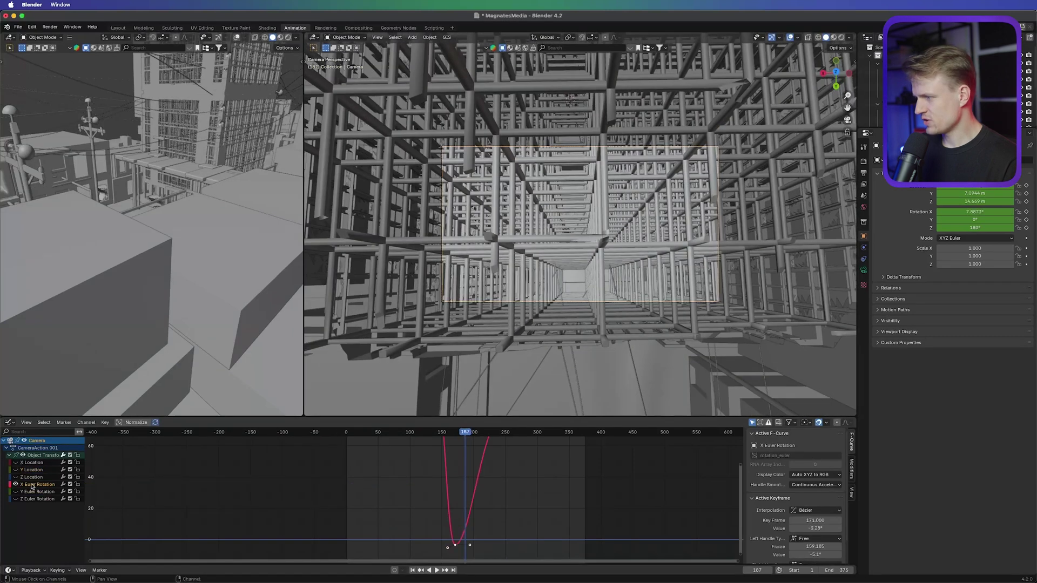
pyautogui.moveTo(457, 546); pyautogui.dragTo(416, 543)
pyautogui.click(452, 555)
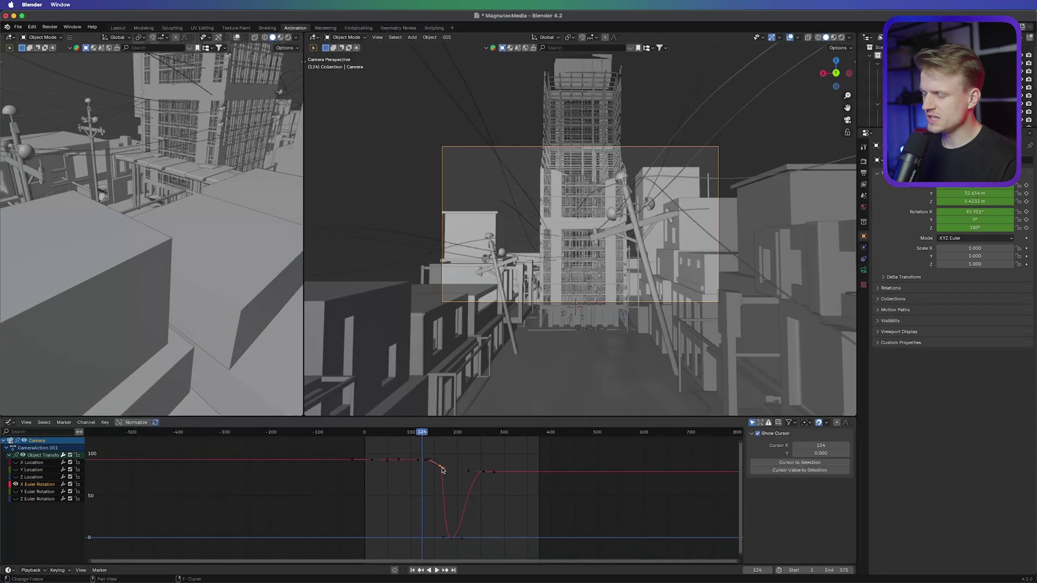
pyautogui.press('x')
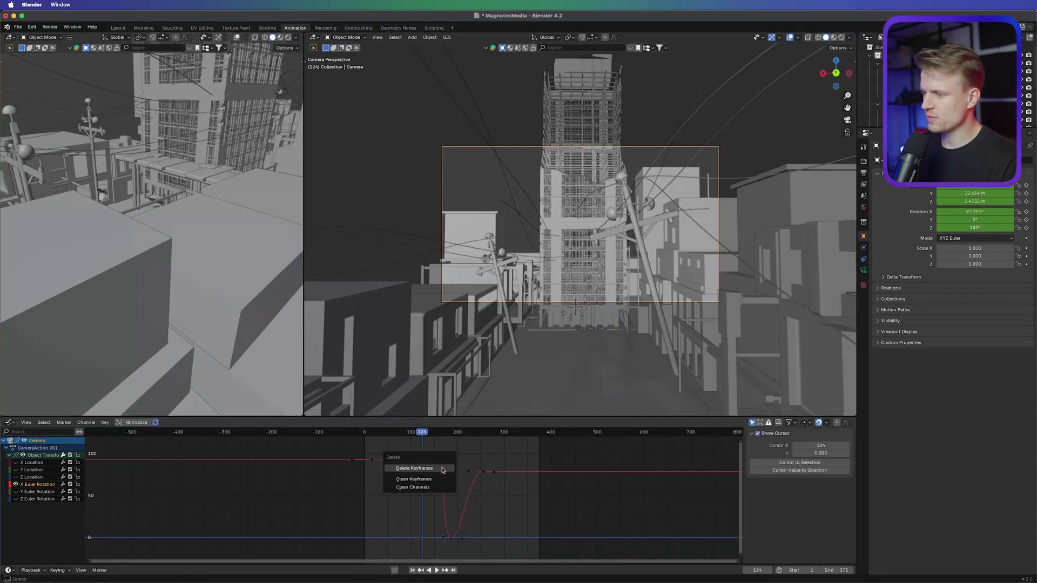
pyautogui.click(442, 470)
# Lengthen the right handle of the X rotation keyframe at frame 115 to ease the downward tilt, and play the animation.
pyautogui.moveTo(424, 459); pyautogui.dragTo(444, 460)
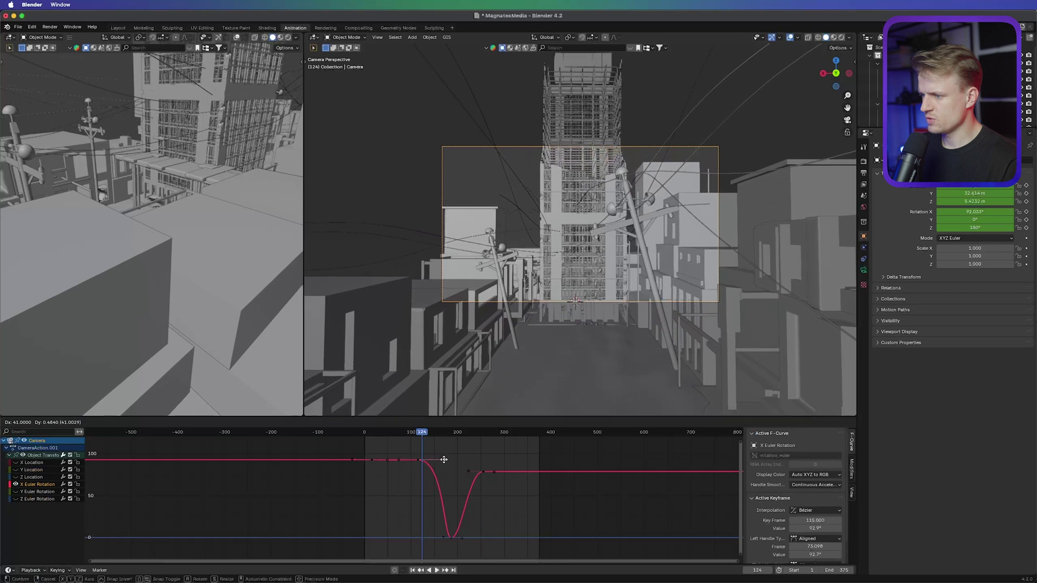
pyautogui.click(444, 461)
pyautogui.press('space')
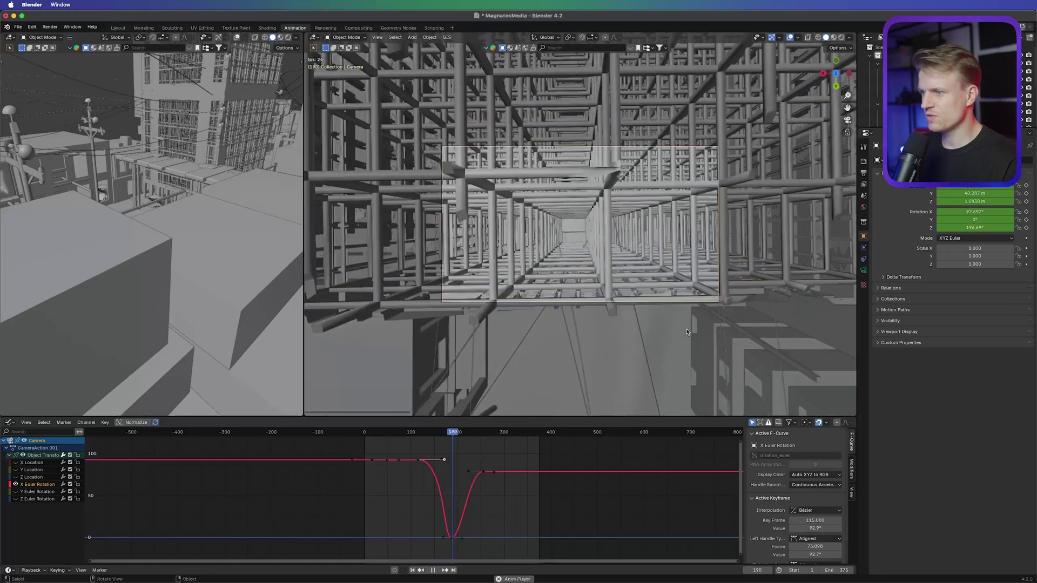
# Extend the left handle of the X rotation keyframe facing the table and move that keyframe to about frame 264 at 73.8°.
pyautogui.moveTo(478, 432); pyautogui.dragTo(462, 471)
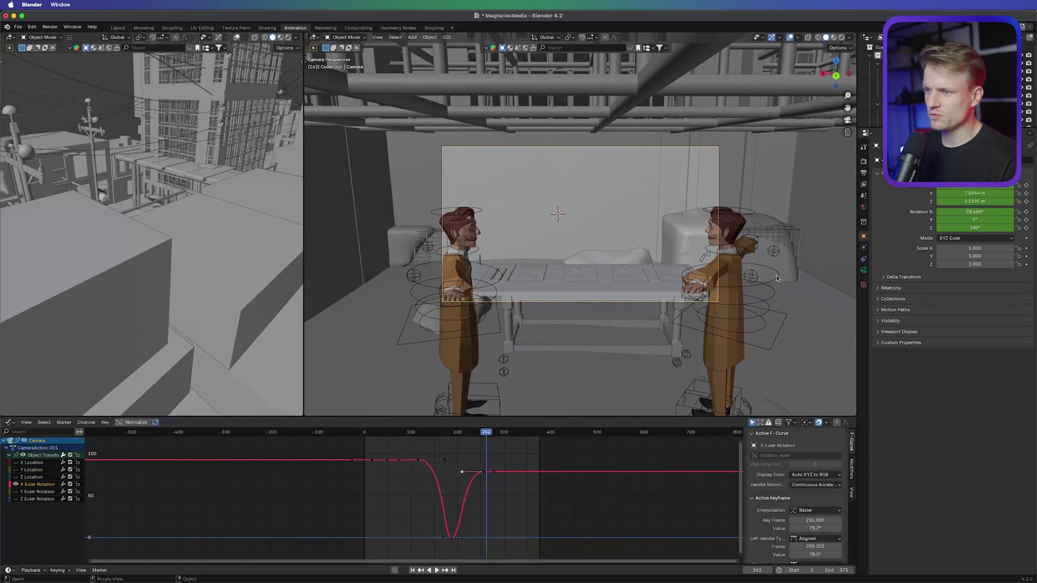
pyautogui.moveTo(485, 433)
pyautogui.mouseDown()
pyautogui.moveTo(461, 435)
pyautogui.moveTo(479, 438)
pyautogui.mouseUp()
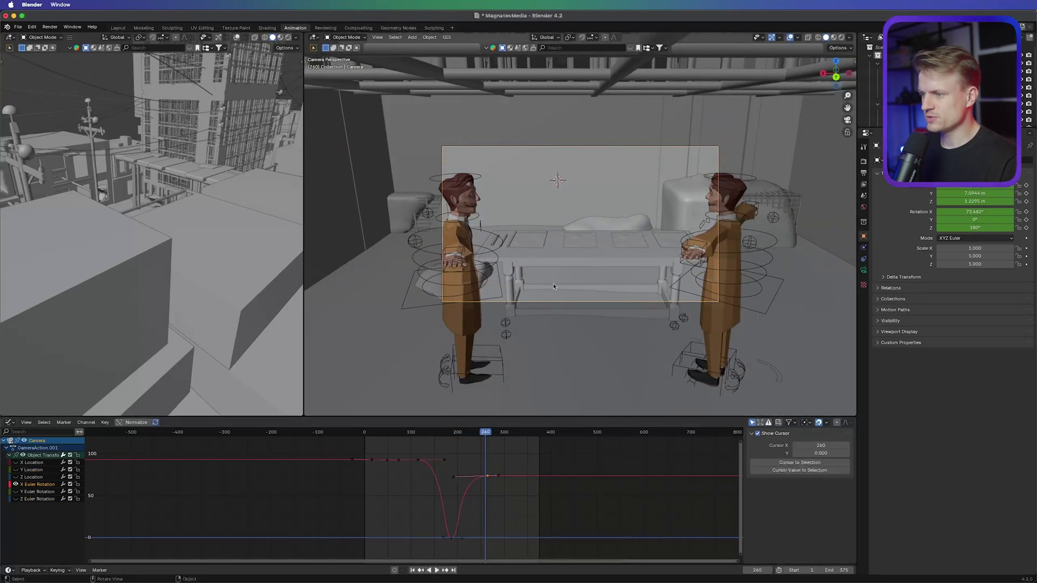
pyautogui.press('Up')
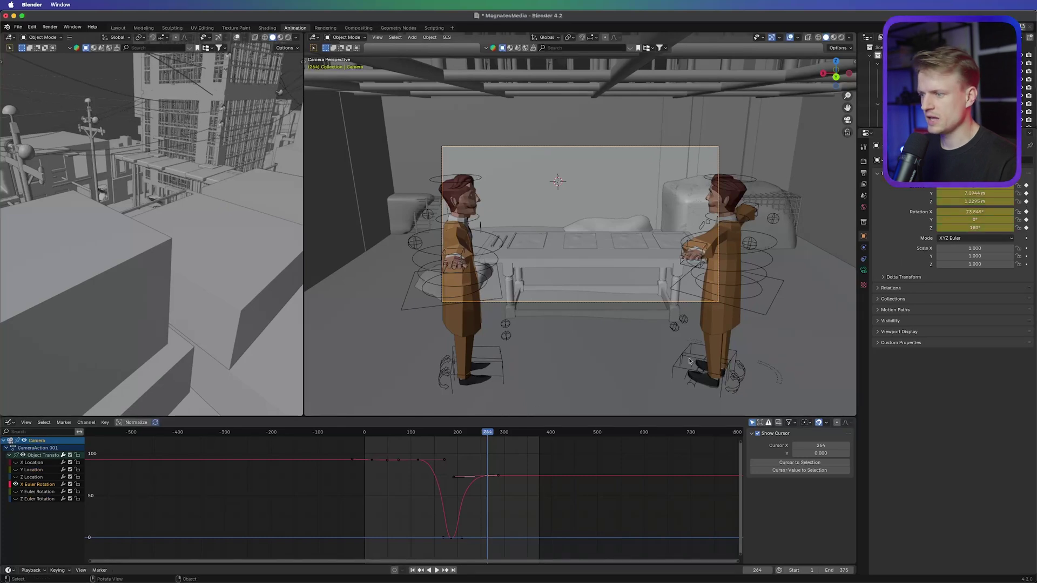
# At frame 336, keyframe the camera's Y location at about 4.78 m and its X rotation at 0° to look down on the blueprints.
pyautogui.moveTo(502, 429); pyautogui.dragTo(521, 434)
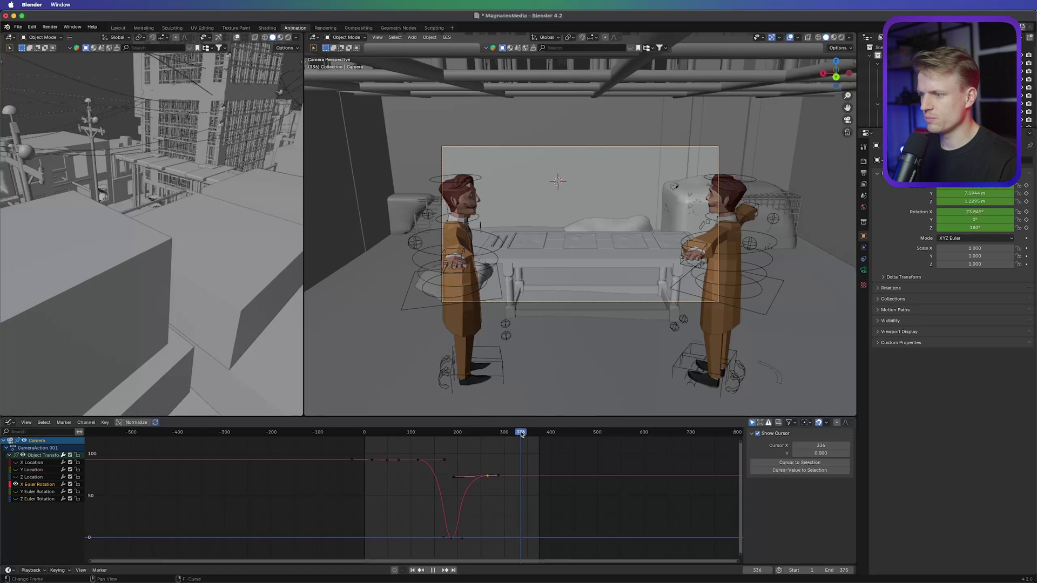
pyautogui.moveTo(974, 192)
pyautogui.mouseDown()
pyautogui.moveTo(1001, 193)
pyautogui.moveTo(991, 195)
pyautogui.mouseUp()
pyautogui.click(1026, 193)
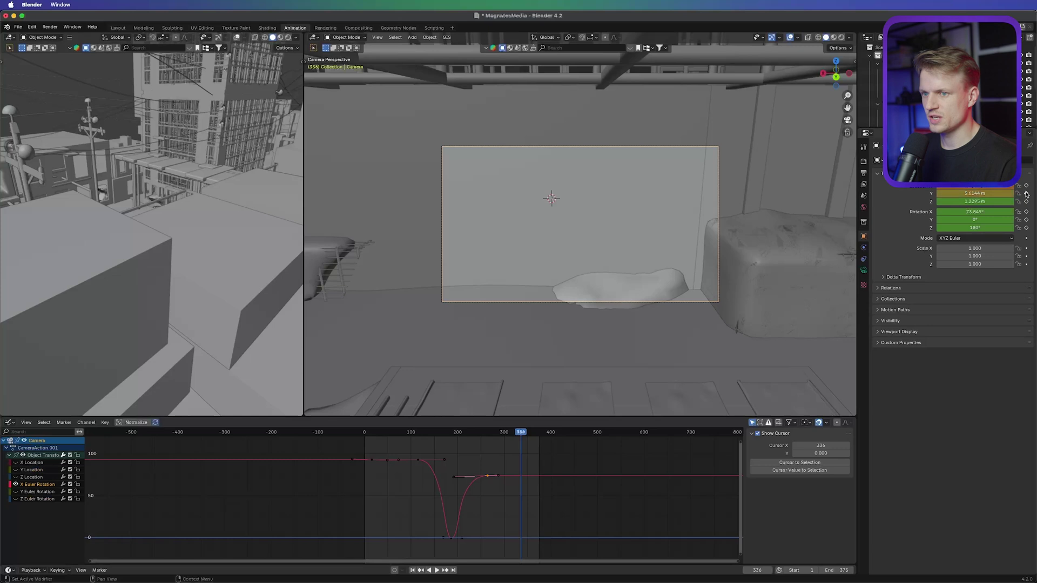
pyautogui.write('0')
pyautogui.press('Return')
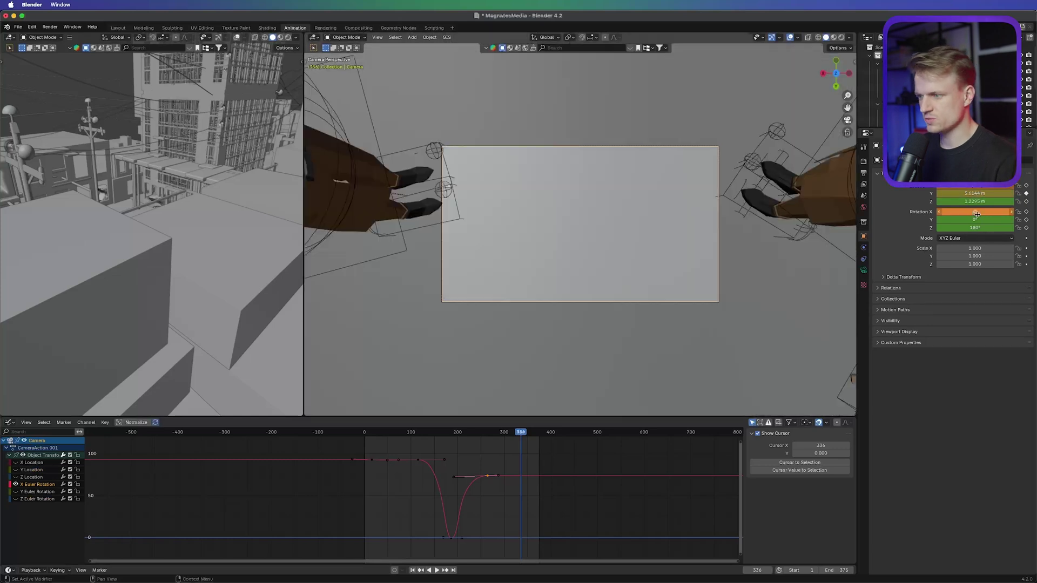
pyautogui.moveTo(989, 196); pyautogui.dragTo(944, 197)
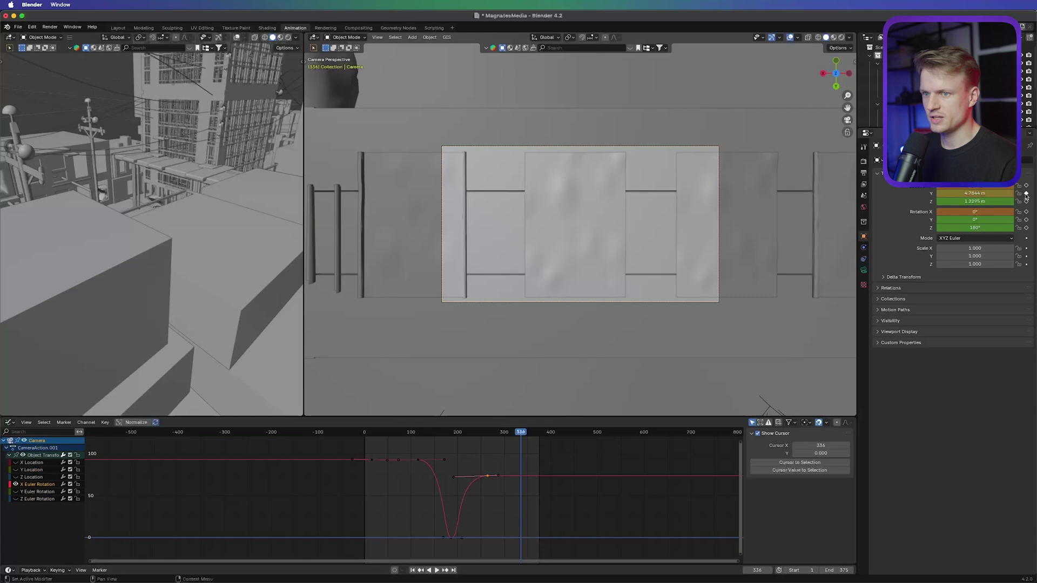
pyautogui.click(1026, 212)
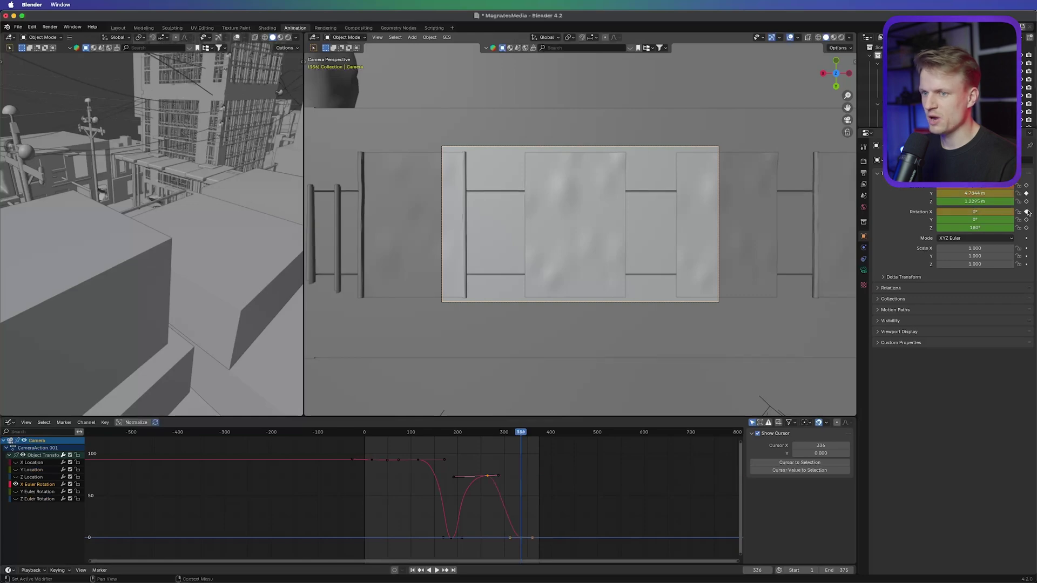
# Play the move toward the table and lengthen the right handle of the X rotation keyframe near frame 264 to delay the tilt.
pyautogui.click(446, 432)
pyautogui.press('space')
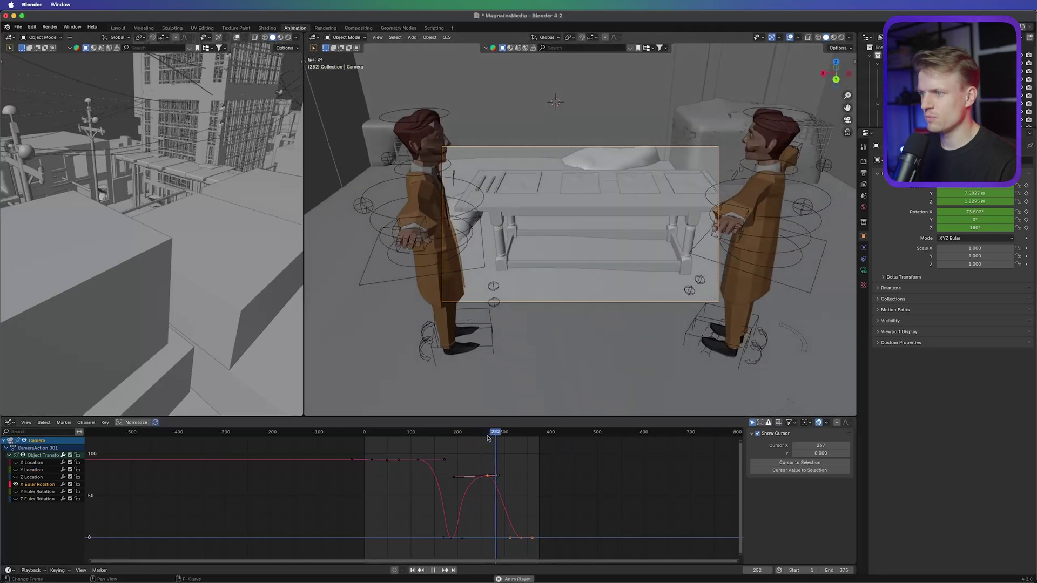
pyautogui.press('space')
pyautogui.moveTo(488, 438); pyautogui.dragTo(503, 438)
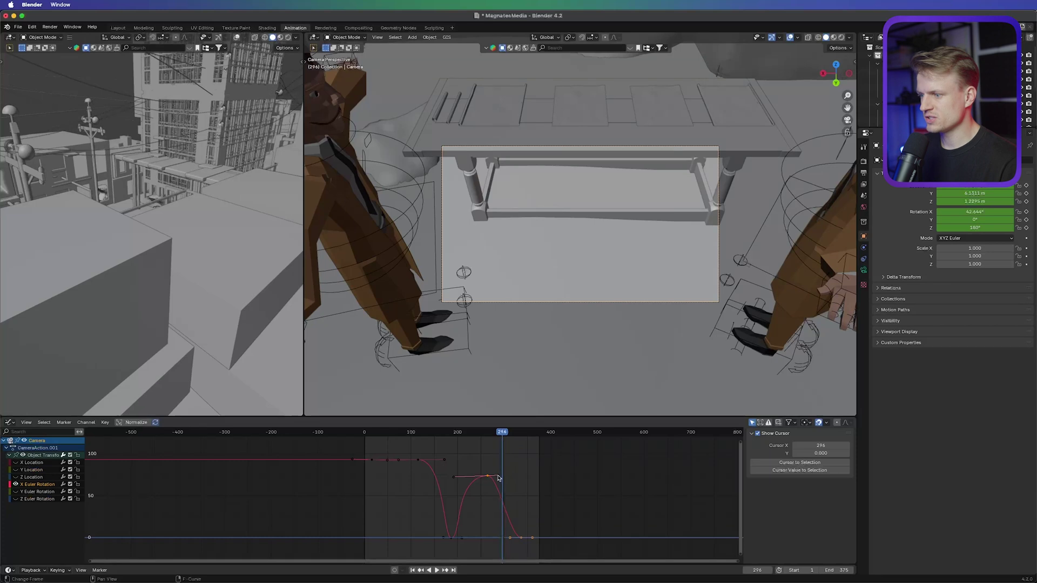
pyautogui.click(35, 485)
pyautogui.moveTo(497, 478); pyautogui.dragTo(508, 473)
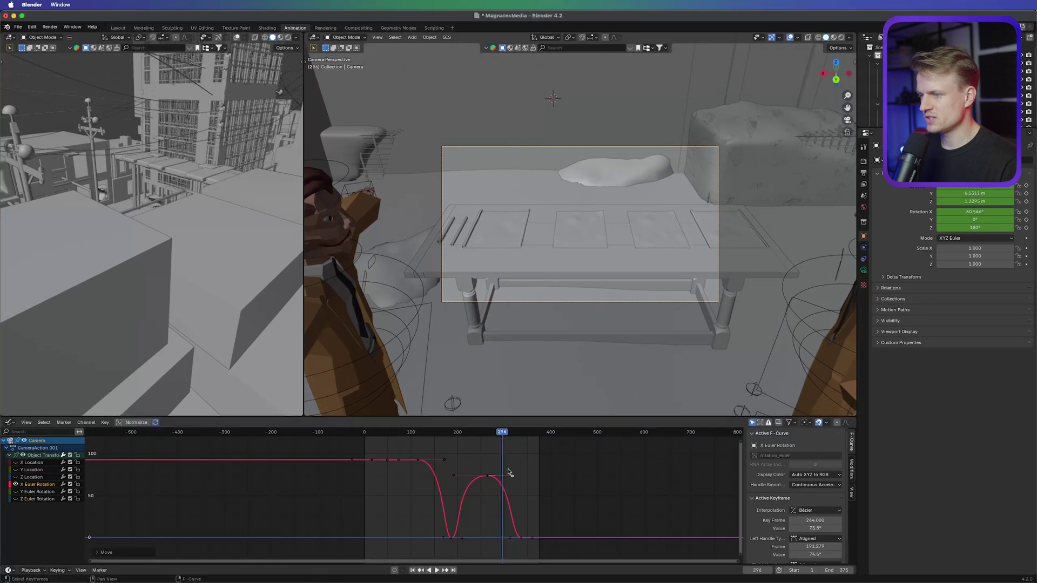
pyautogui.press('space')
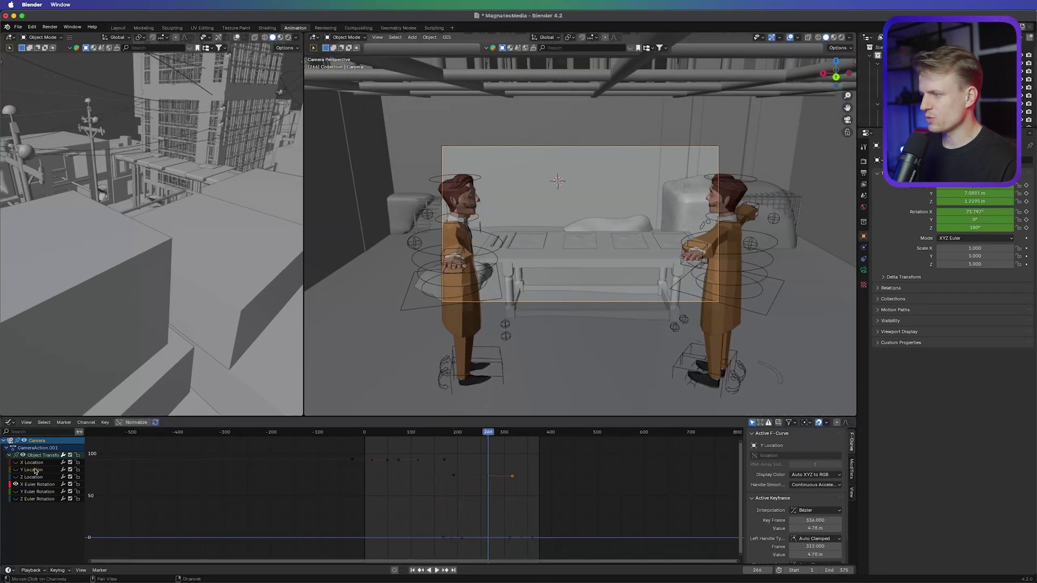
# Isolate the camera's Y Location curve and reshape its handles before the frame 336 keyframe to smooth the move to the table.
pyautogui.click(16, 470)
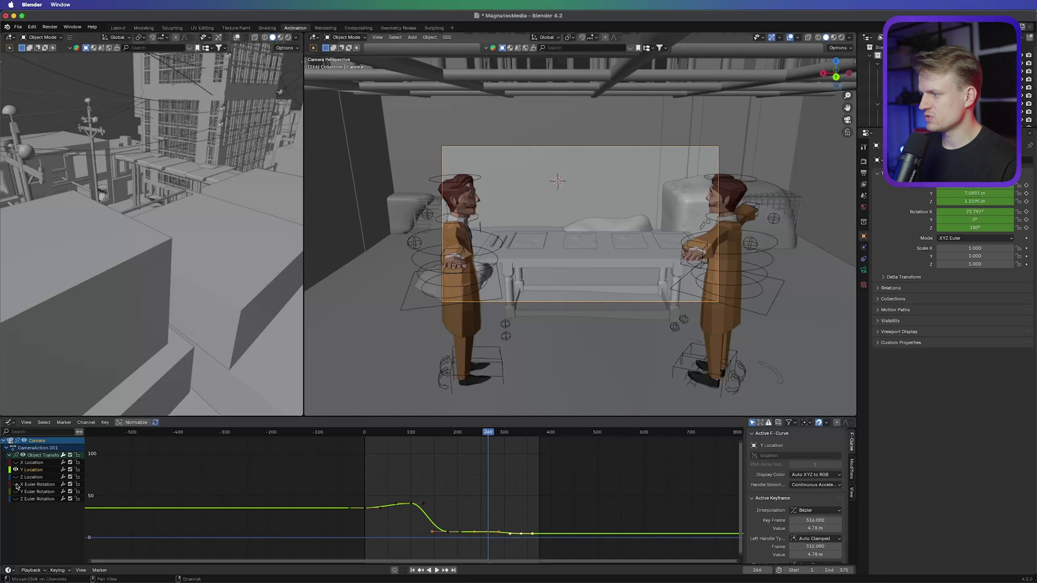
pyautogui.moveTo(547, 513); pyautogui.dragTo(505, 535)
pyautogui.moveTo(740, 442); pyautogui.dragTo(741, 546)
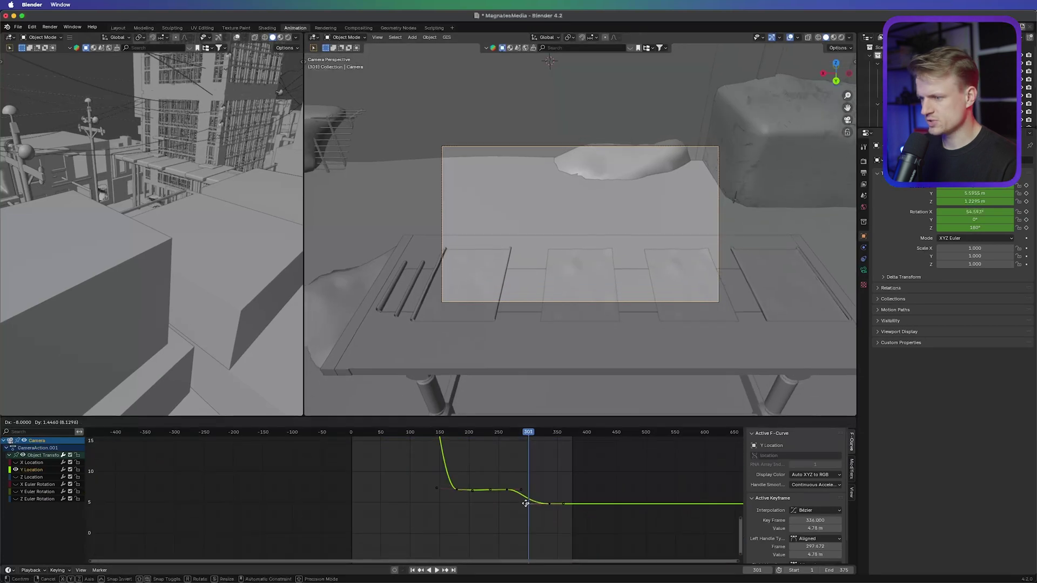
pyautogui.moveTo(527, 503); pyautogui.dragTo(526, 501)
pyautogui.moveTo(531, 430)
pyautogui.mouseDown()
pyautogui.moveTo(504, 430)
pyautogui.moveTo(546, 431)
pyautogui.moveTo(513, 430)
pyautogui.mouseUp()
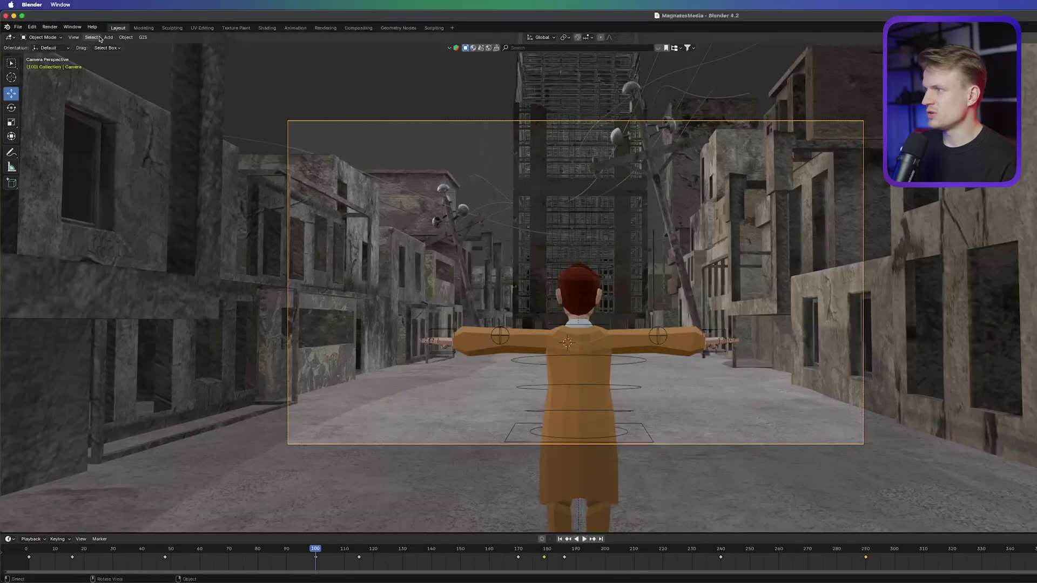
# Add a UV sphere and move it up and along the Y axis beyond the far end of the street.
pyautogui.click(107, 38)
pyautogui.moveTo(129, 47)
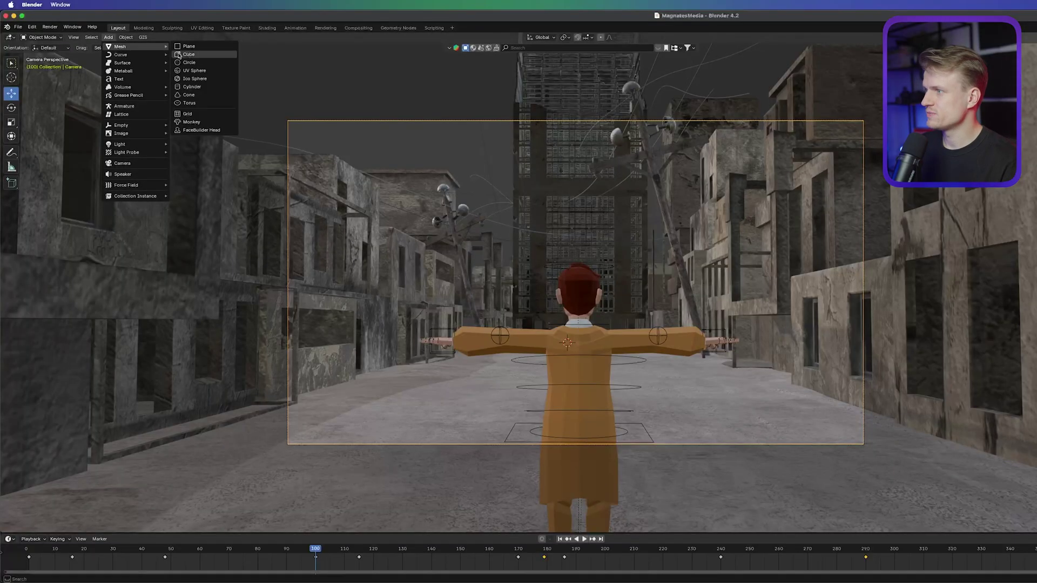
pyautogui.click(195, 71)
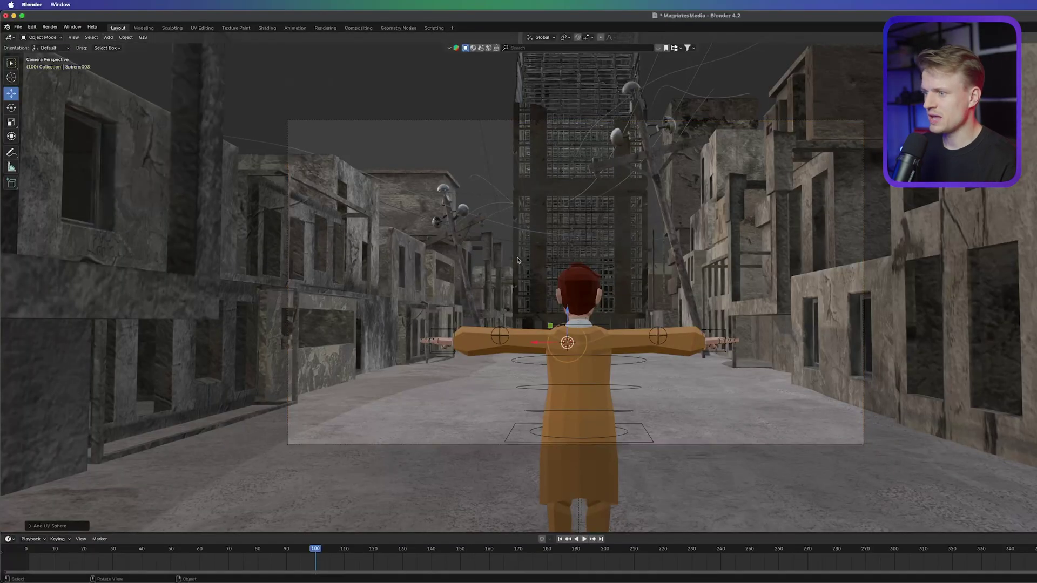
pyautogui.moveTo(536, 326); pyautogui.dragTo(711, 263, button='middle')
pyautogui.press('KP_Decimal')
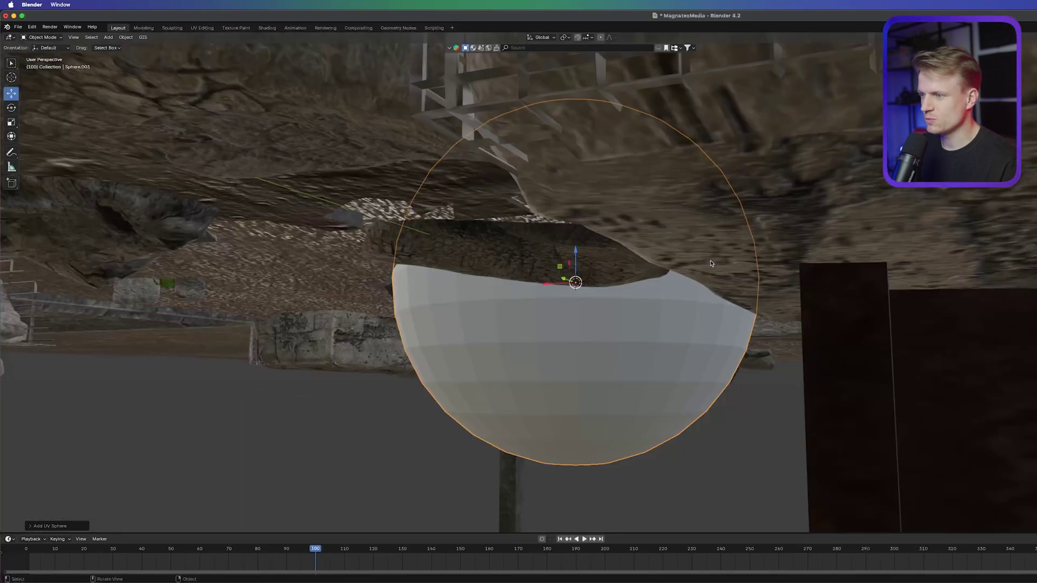
pyautogui.scroll(-6, 661, 285)
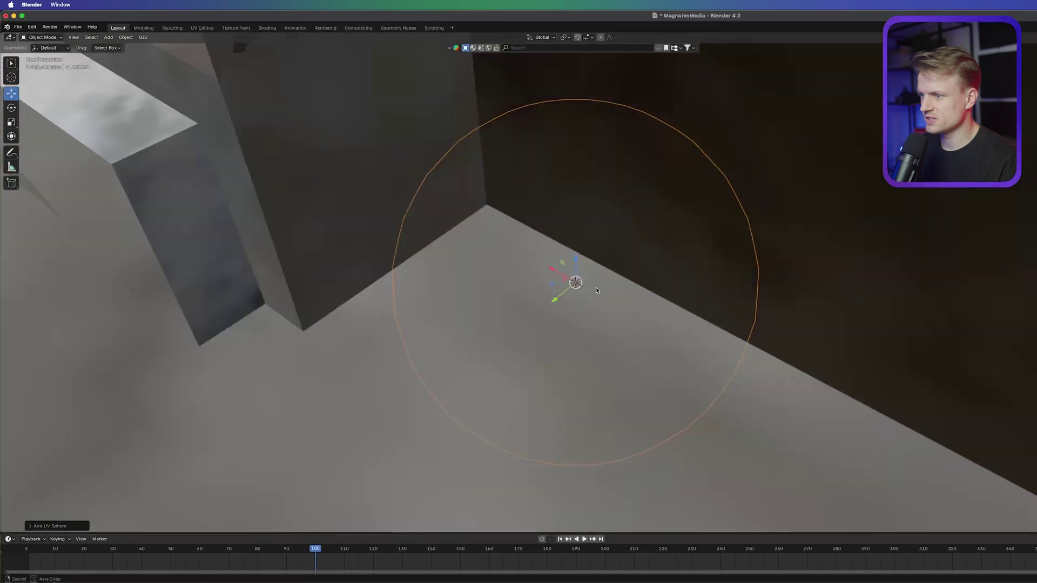
pyautogui.scroll(-4, 598, 292)
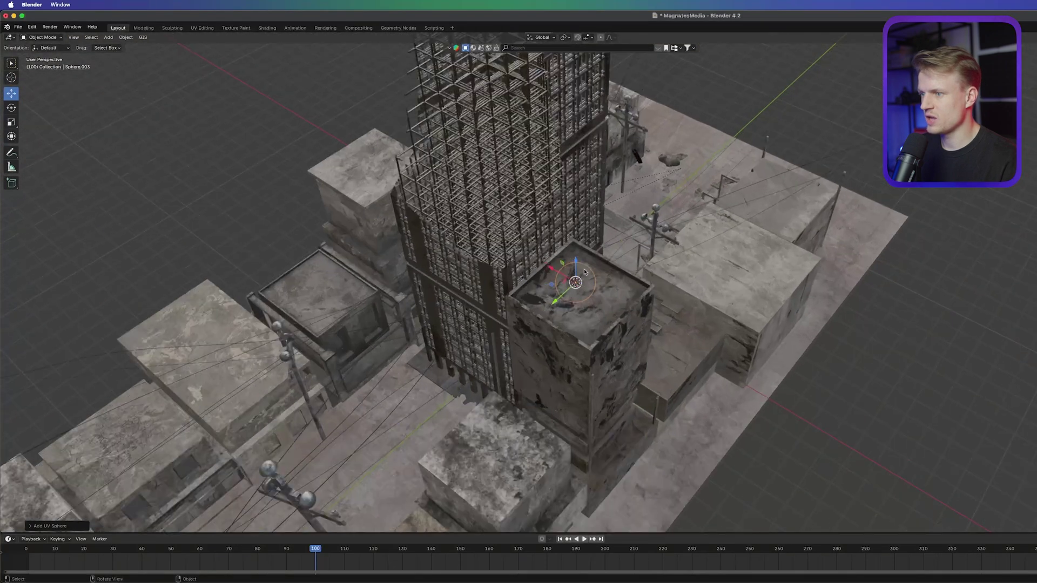
pyautogui.moveTo(576, 267); pyautogui.dragTo(582, 124)
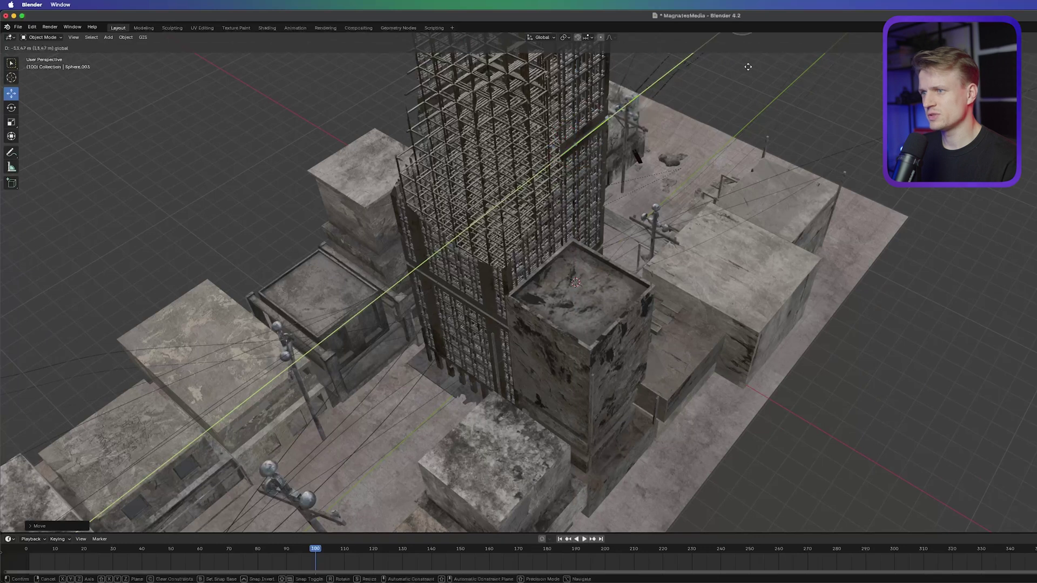
pyautogui.keyDown('shift'); pyautogui.moveTo(784, 79); pyautogui.dragTo(556, 221, button='middle'); pyautogui.keyUp('shift')
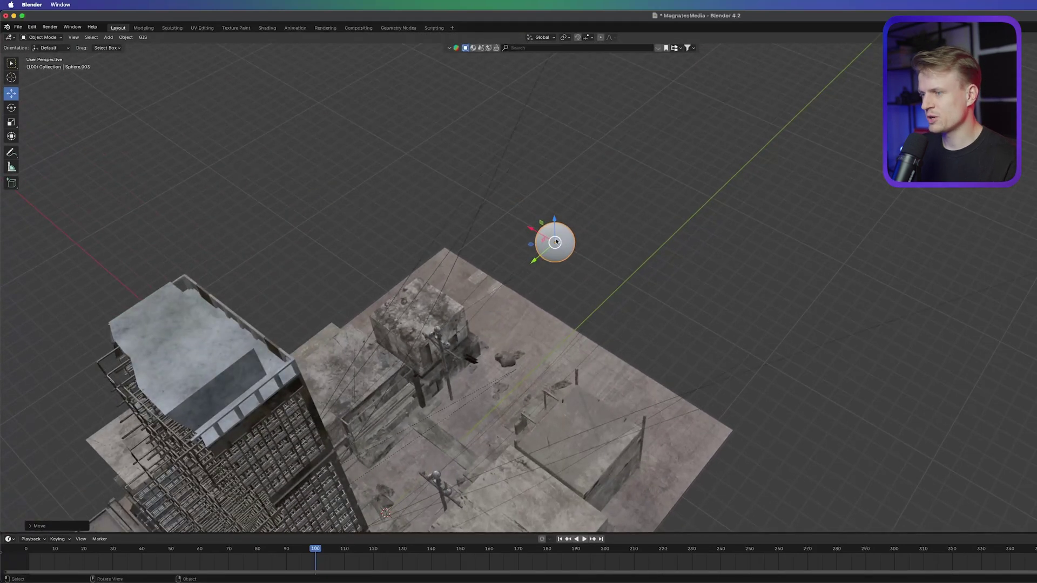
# Shade the sphere smooth and scale it uniformly to about 5.5.
pyautogui.rightClick(556, 241)
pyautogui.click(553, 248)
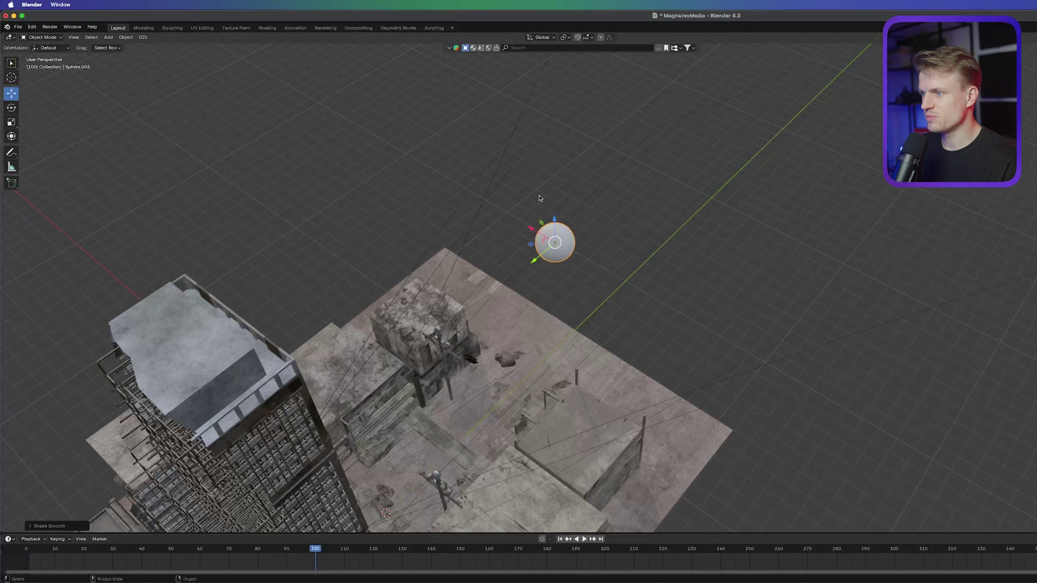
pyautogui.moveTo(563, 261); pyautogui.dragTo(537, 248, button='middle')
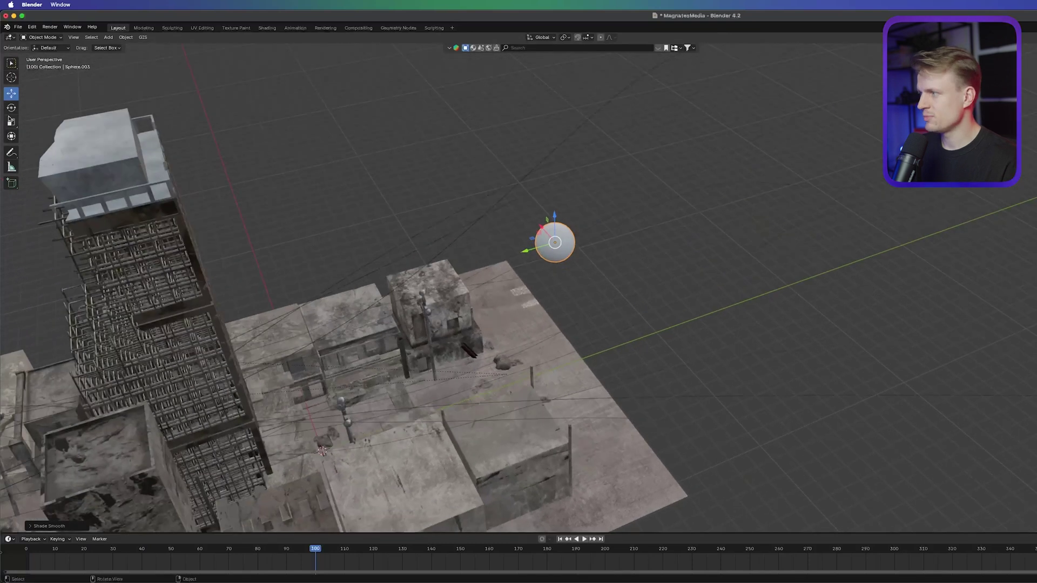
pyautogui.click(11, 123)
pyautogui.moveTo(589, 246); pyautogui.dragTo(770, 276)
pyautogui.moveTo(613, 272)
pyautogui.mouseDown(button='middle')
pyautogui.moveTo(514, 264)
pyautogui.moveTo(667, 281)
pyautogui.moveTo(608, 269)
pyautogui.mouseUp(button='middle')
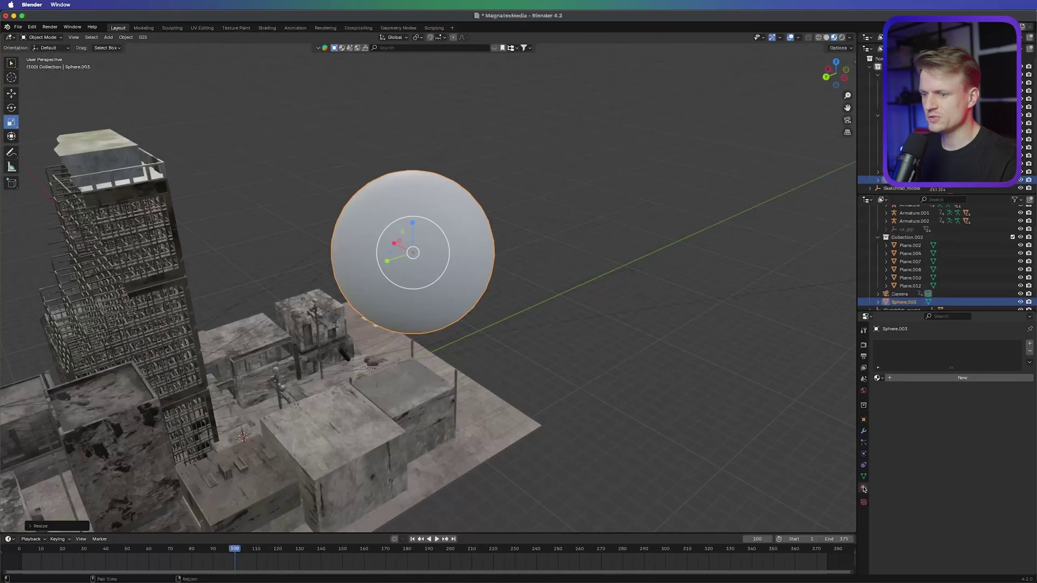
# Give the sphere a new material with an orange Emission surface and a strength of 10.
pyautogui.click(944, 380)
pyautogui.click(964, 414)
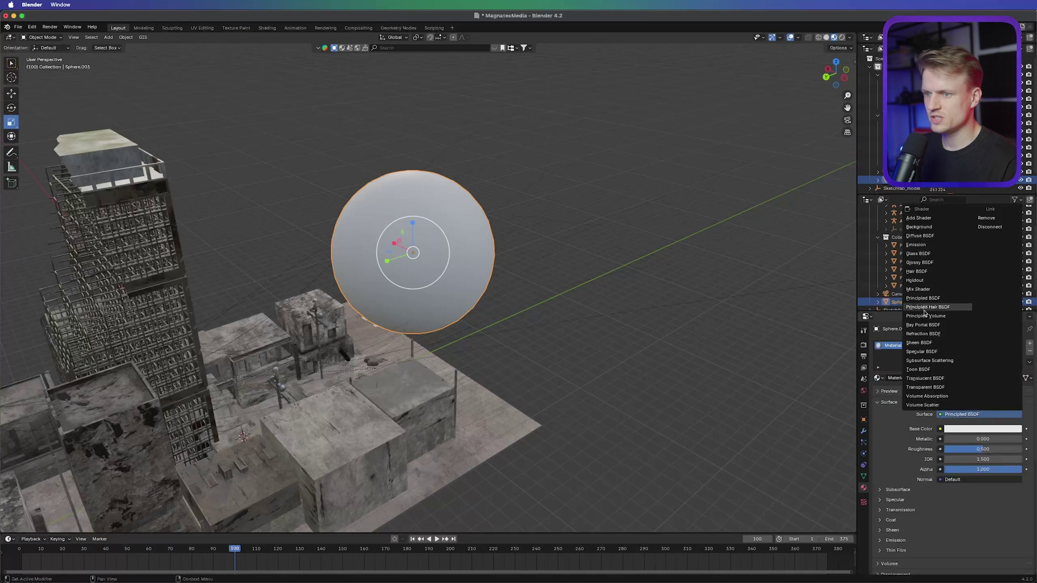
pyautogui.click(926, 245)
pyautogui.click(964, 429)
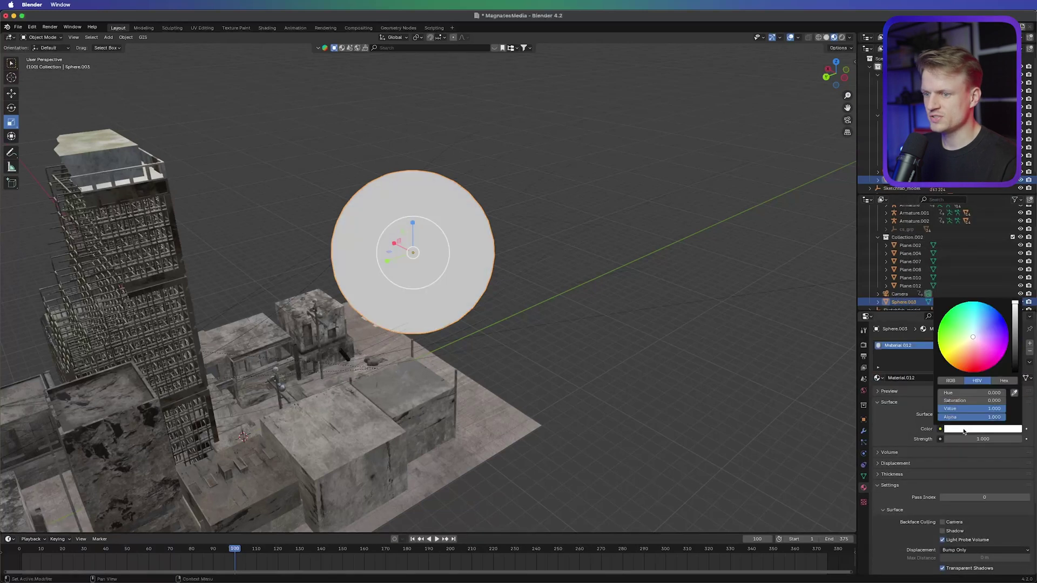
pyautogui.moveTo(968, 339); pyautogui.dragTo(988, 365)
pyautogui.click(981, 439)
pyautogui.write('10')
pyautogui.press('Return')
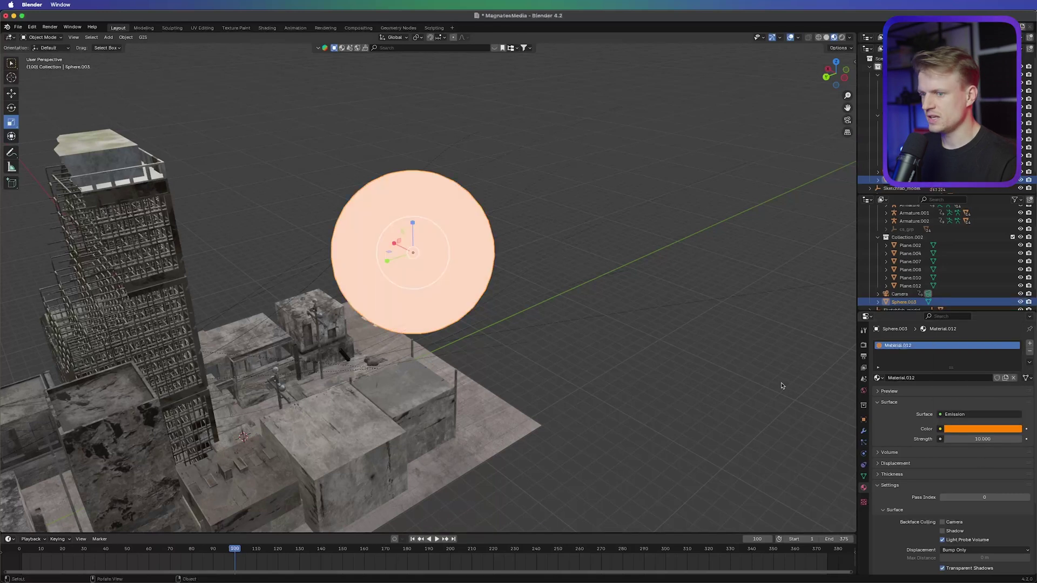
# Move the sphere farther from the street along Y to about -22.04 m and go back to the timeline's start.
pyautogui.moveTo(601, 277); pyautogui.dragTo(412, 256, button='middle')
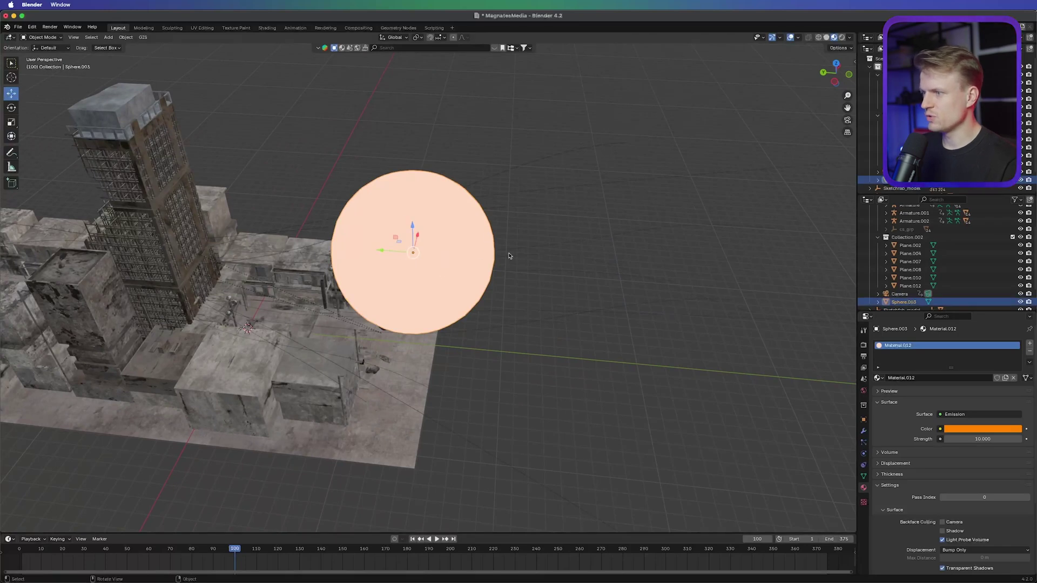
pyautogui.moveTo(386, 250); pyautogui.dragTo(516, 261)
pyautogui.click(24, 549)
pyautogui.press('space')
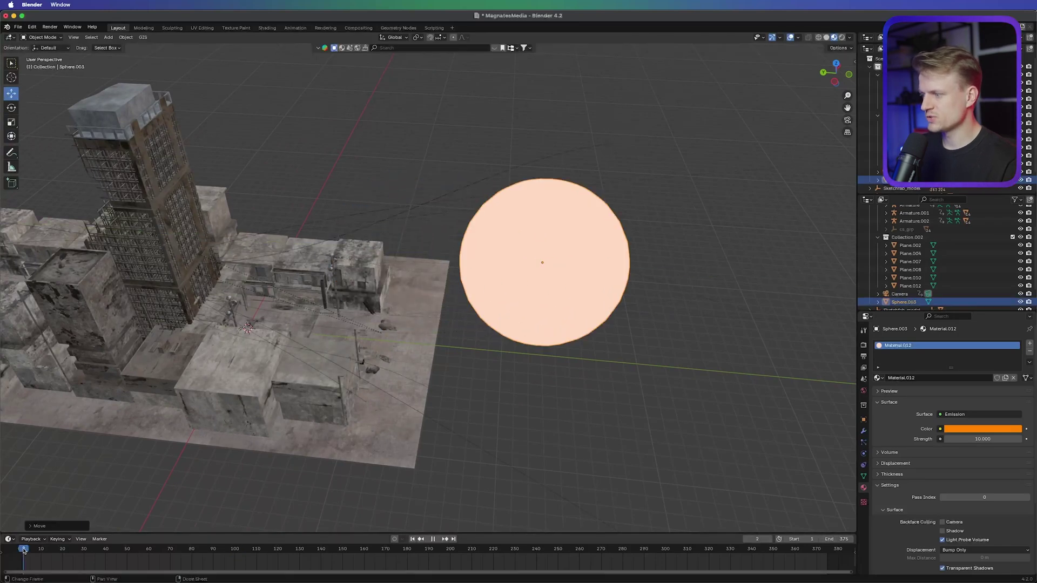
pyautogui.press('space')
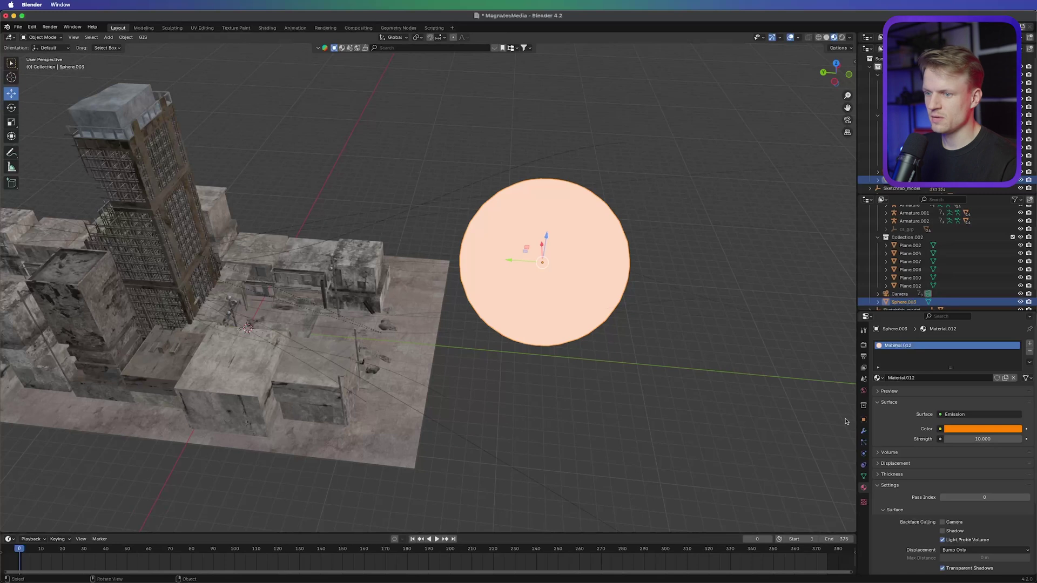
# Lower the sphere below ground level to about -6.36 m in Z and keyframe its X location at about frame 38.
pyautogui.click(863, 420)
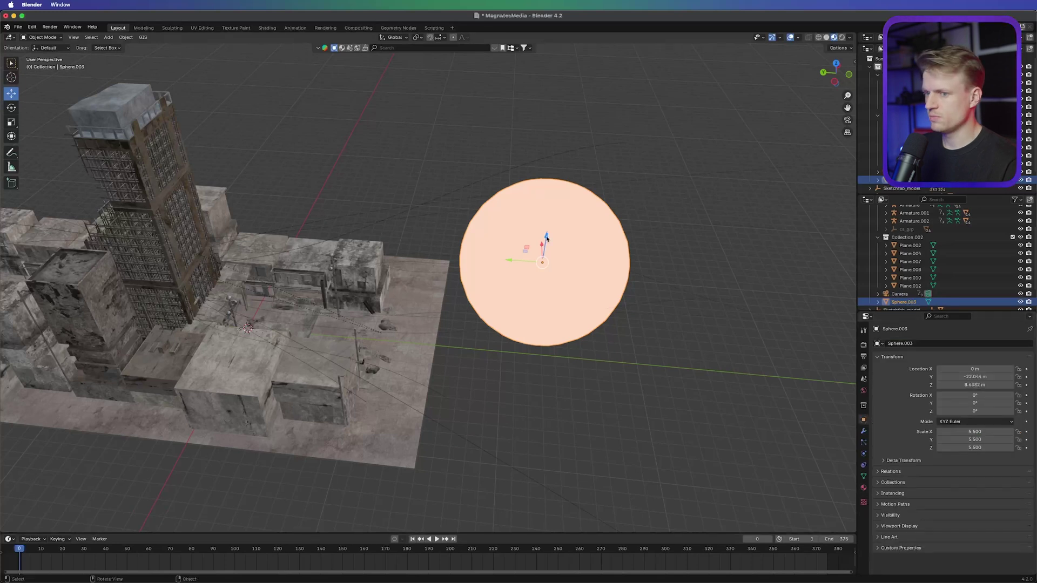
pyautogui.moveTo(547, 238); pyautogui.dragTo(536, 280)
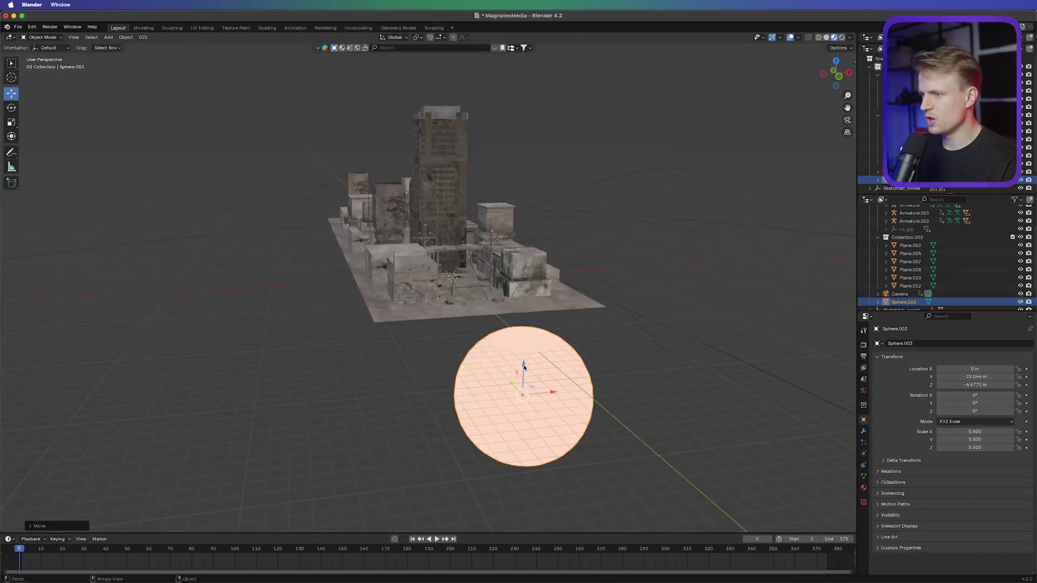
pyautogui.moveTo(523, 367); pyautogui.dragTo(523, 387)
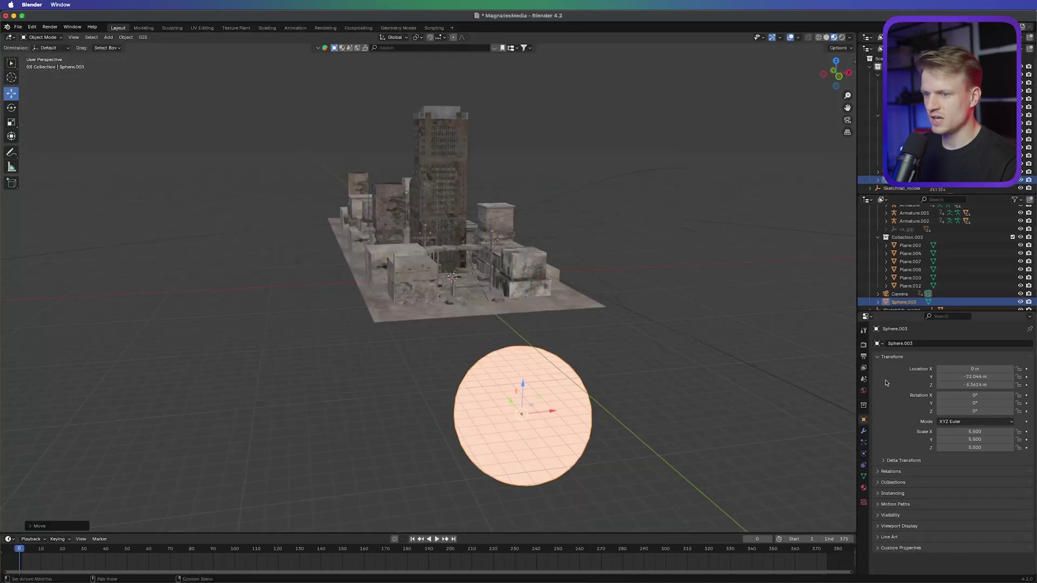
pyautogui.click(1026, 368)
pyautogui.moveTo(20, 558); pyautogui.dragTo(251, 553)
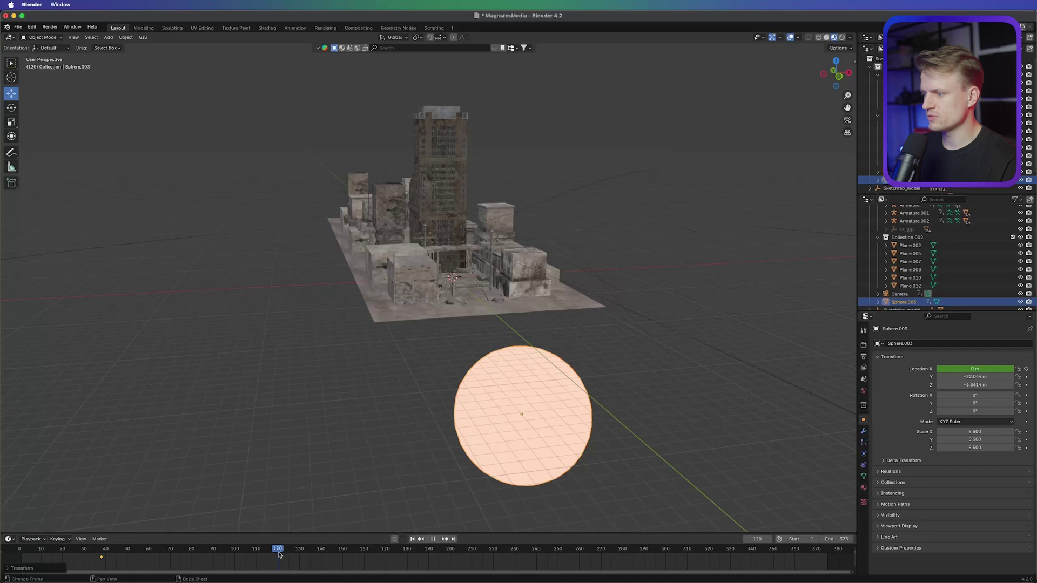
# Keyframe the sphere's location rising from about -5.36 m in Z at frame 38 to about 4.66 m at frame 101.
pyautogui.moveTo(274, 555); pyautogui.dragTo(266, 554)
pyautogui.moveTo(238, 371); pyautogui.dragTo(277, 382, button='middle')
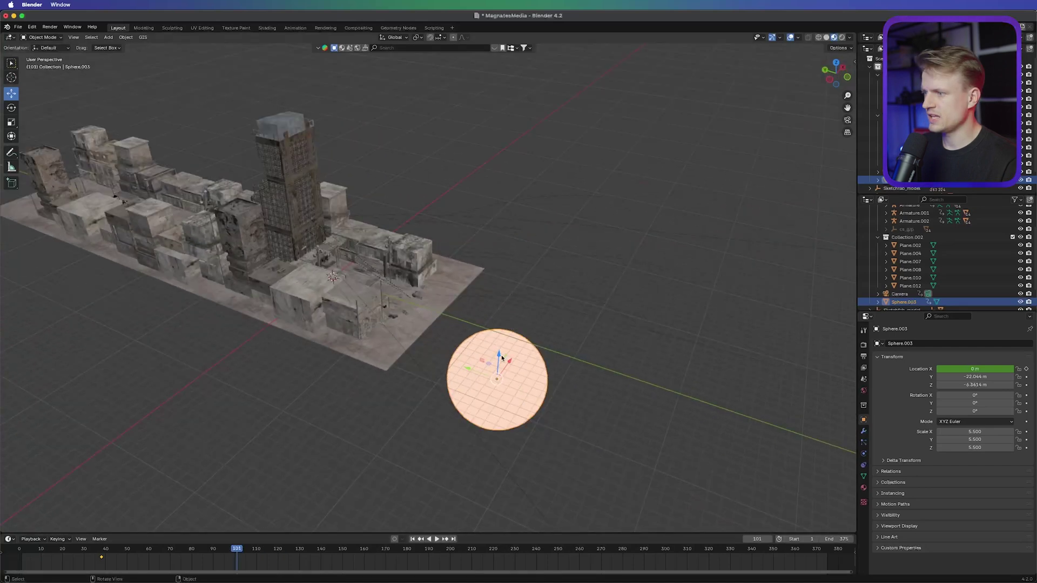
pyautogui.moveTo(502, 358); pyautogui.dragTo(502, 274)
pyautogui.moveTo(501, 274); pyautogui.dragTo(519, 257, button='middle')
pyautogui.moveTo(974, 385); pyautogui.dragTo(1034, 384)
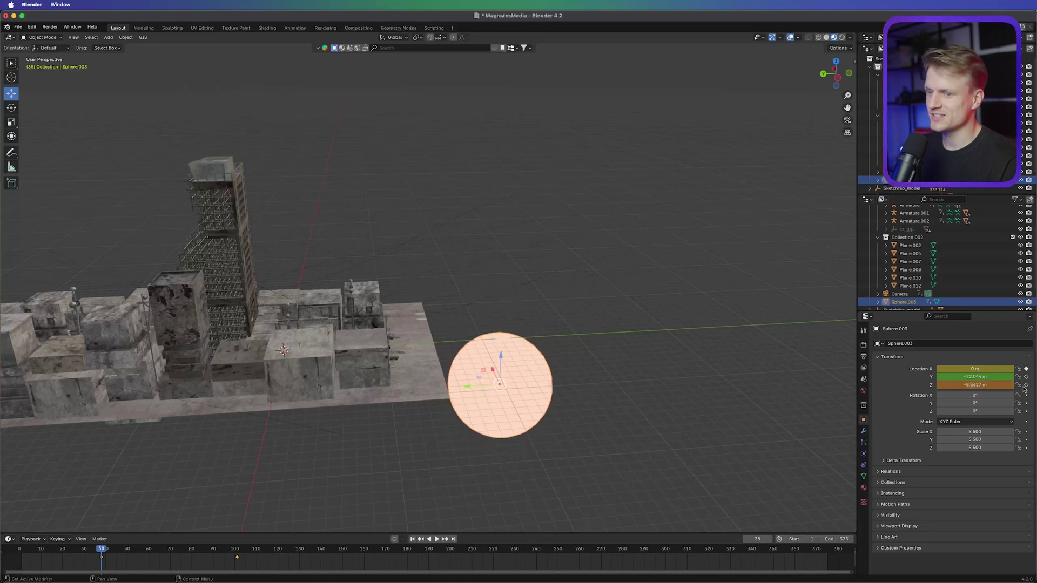
# Play the animation from before frame 38 to check the sphere's rise beyond the street.
pyautogui.moveTo(621, 373); pyautogui.dragTo(599, 386, button='middle')
pyautogui.click(66, 548)
pyautogui.press('space')
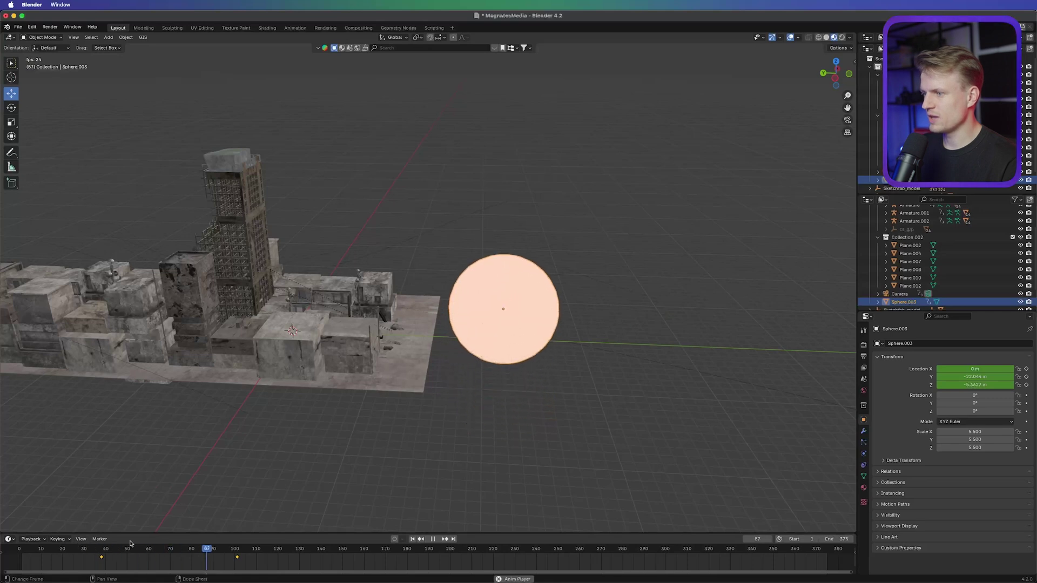
pyautogui.press('space')
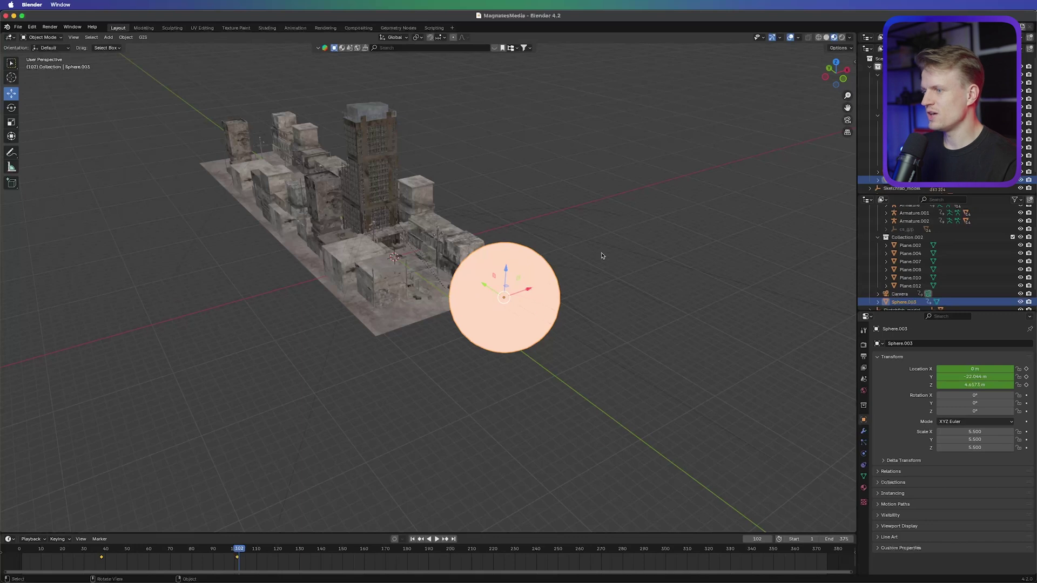
# Add a Sun light and move it along Y to about -21.79 m, in line with the glowing sphere.
pyautogui.hotkey('alt', 'a')
pyautogui.click(108, 37)
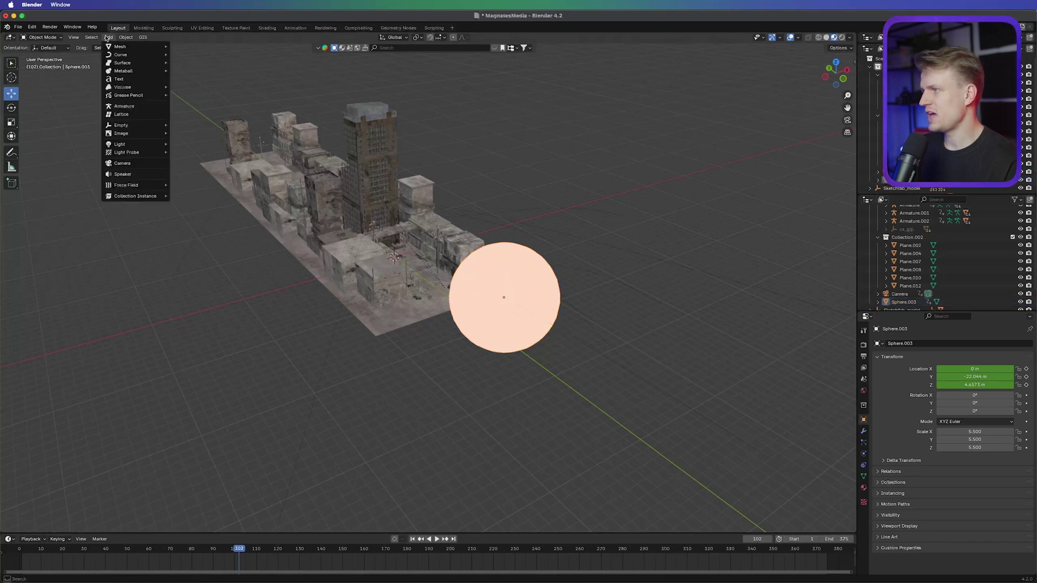
pyautogui.moveTo(145, 147)
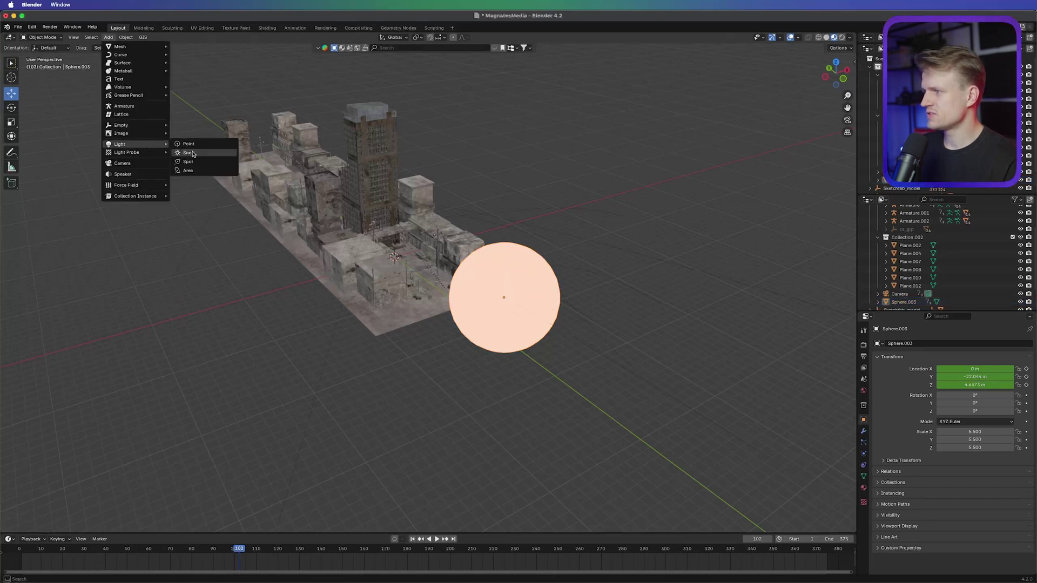
pyautogui.click(192, 154)
pyautogui.moveTo(383, 249); pyautogui.dragTo(455, 301)
pyautogui.moveTo(525, 336); pyautogui.dragTo(522, 336)
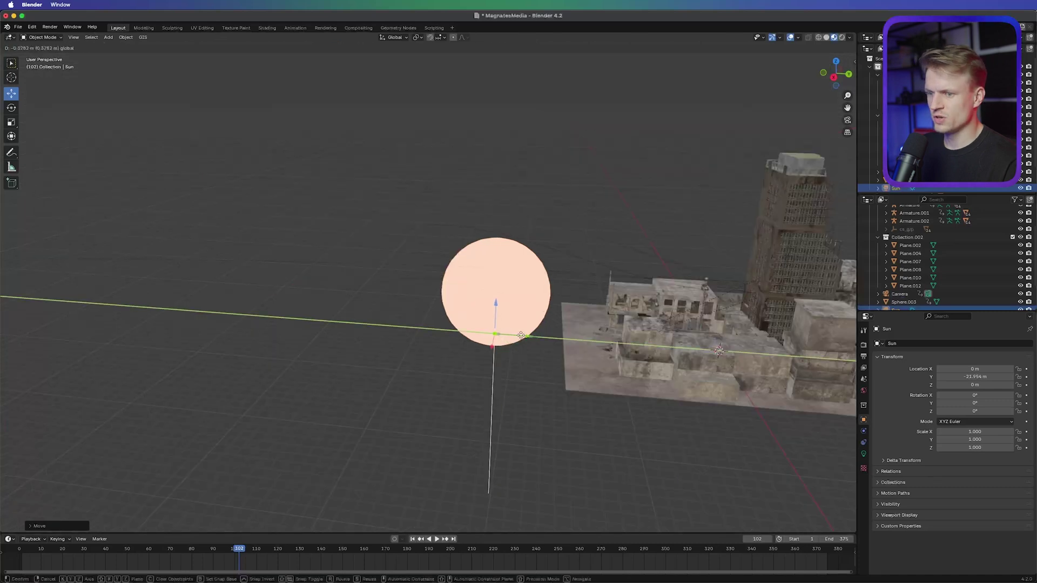
# Set the Sun light's X rotation to 90° so it shines toward the street.
pyautogui.moveTo(974, 395); pyautogui.dragTo(988, 395)
pyautogui.click(971, 396)
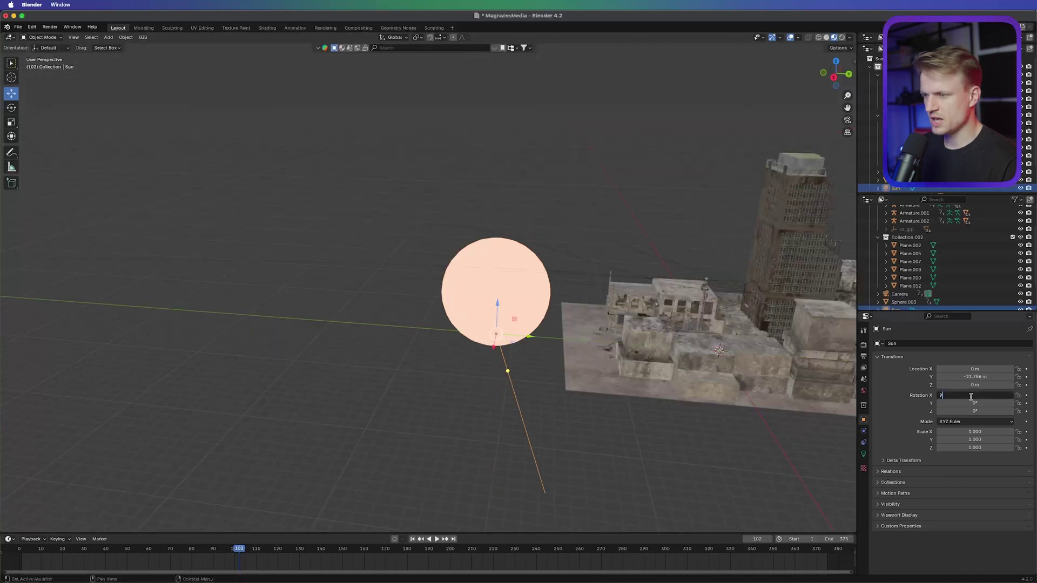
pyautogui.press('Return')
# Display the scene in rendered shading and tint the Sun light's color pale peach.
pyautogui.moveTo(599, 308); pyautogui.dragTo(465, 355, button='middle')
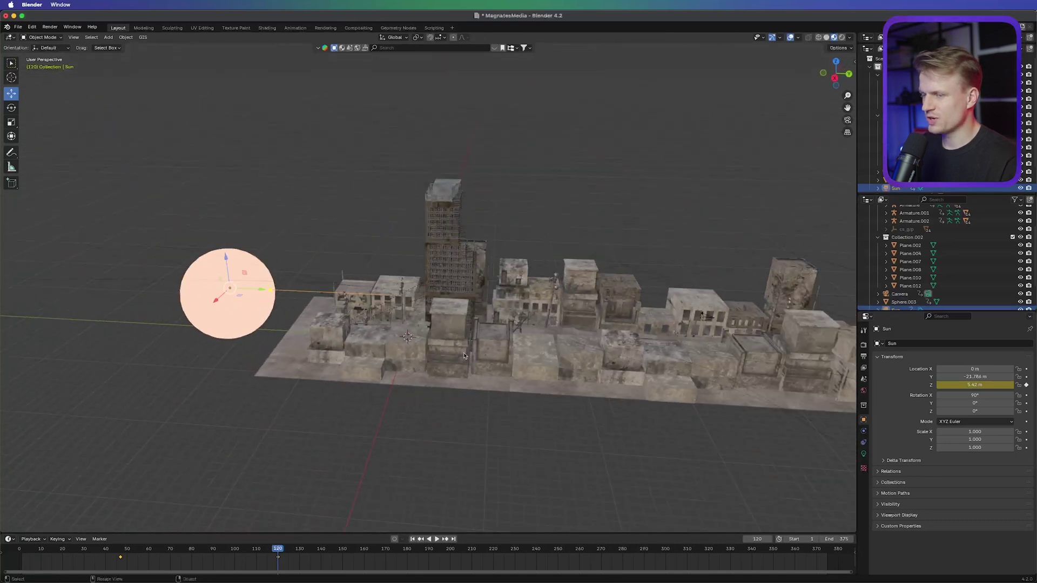
pyautogui.click(842, 37)
pyautogui.moveTo(691, 176)
pyautogui.mouseDown(button='middle')
pyautogui.moveTo(608, 247)
pyautogui.moveTo(535, 225)
pyautogui.moveTo(604, 250)
pyautogui.moveTo(769, 355)
pyautogui.mouseUp(button='middle')
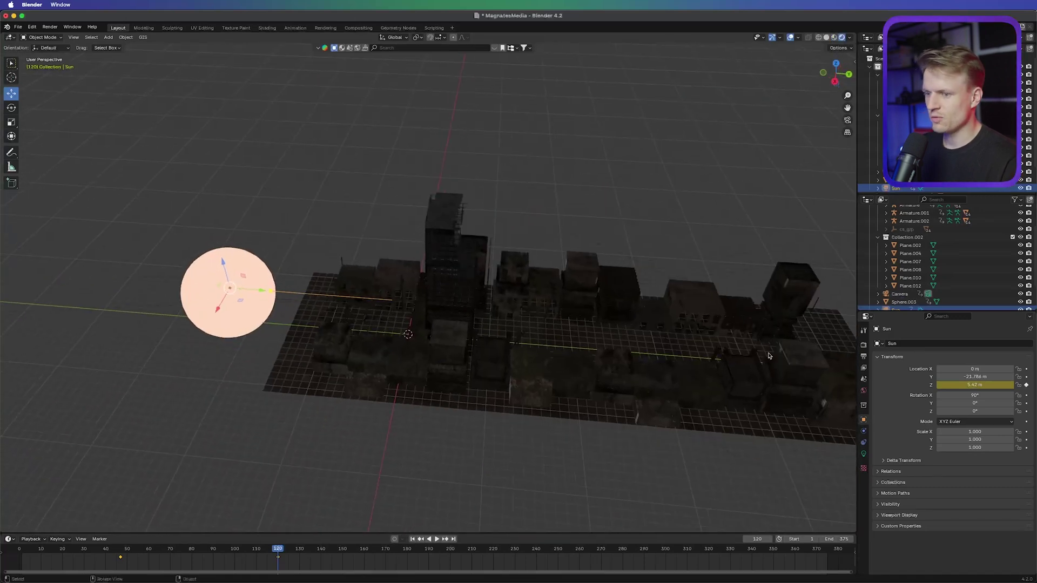
pyautogui.click(863, 454)
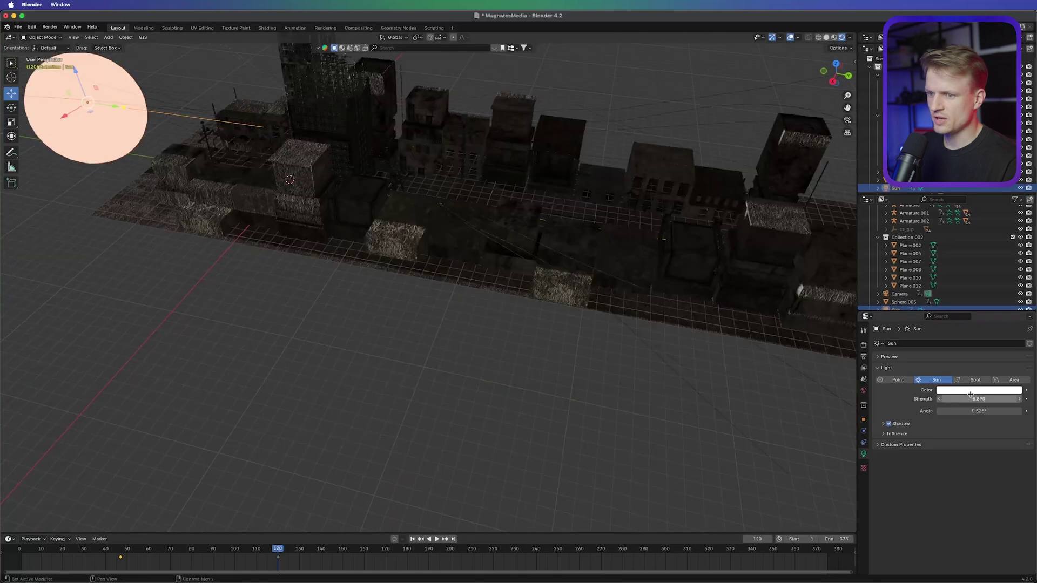
pyautogui.click(974, 391)
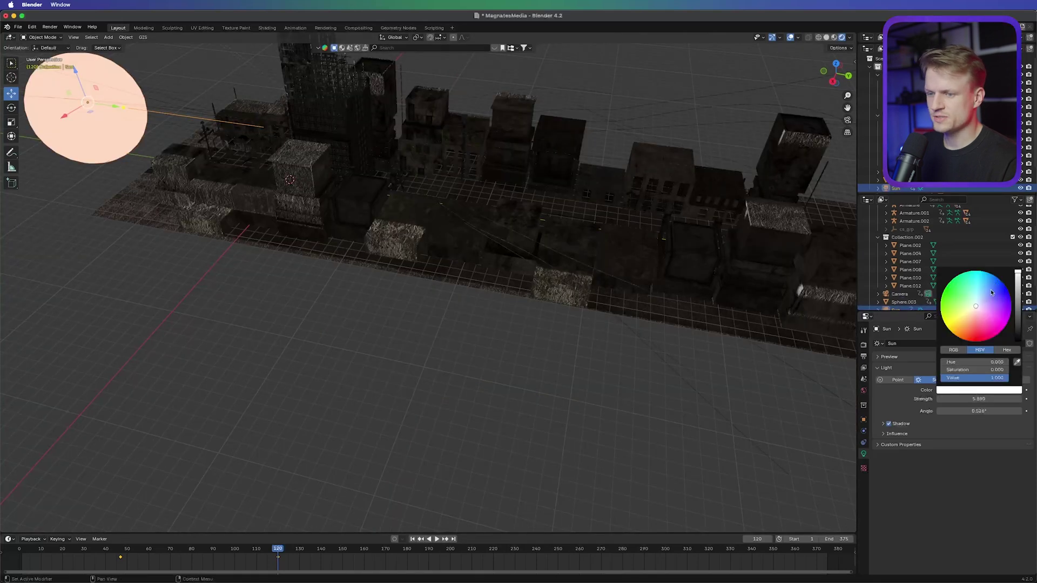
pyautogui.moveTo(991, 293); pyautogui.dragTo(972, 313)
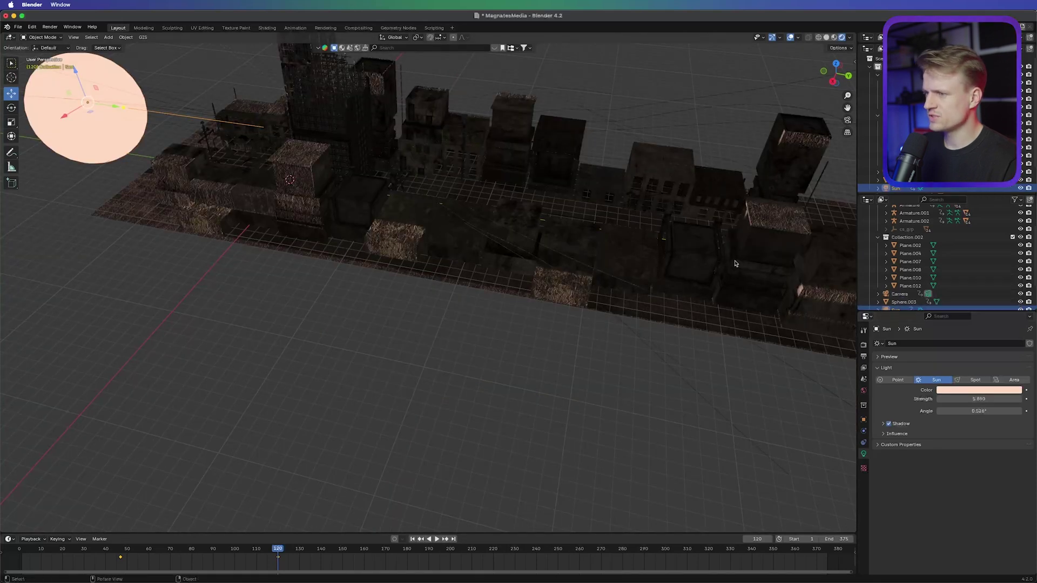
# Using the camera view at frame 107, turn off the Sun light's shadows and set its strength to about 1.06.
pyautogui.moveTo(740, 255); pyautogui.dragTo(710, 257, button='middle')
pyautogui.press('KP_0')
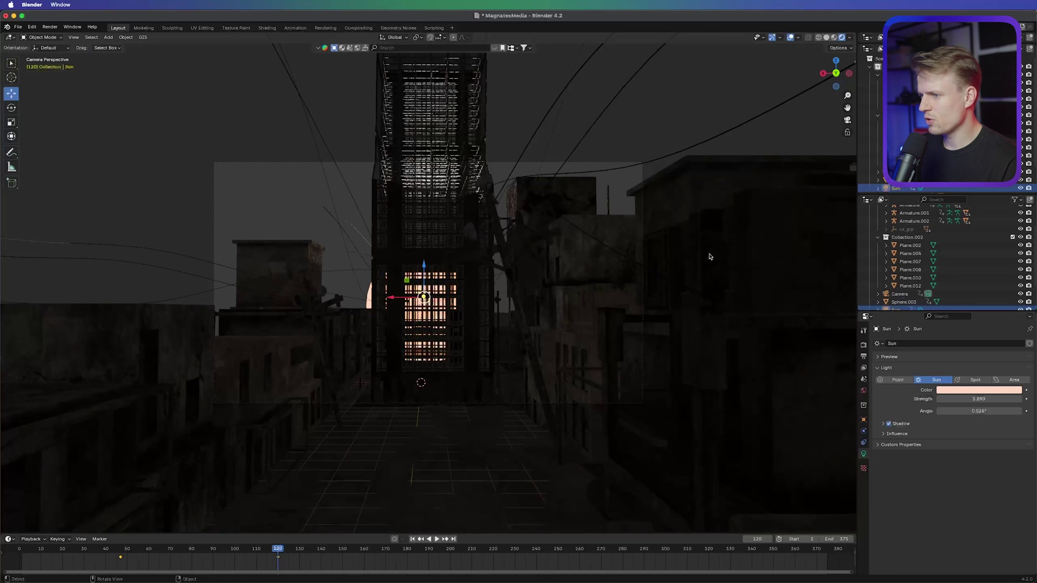
pyautogui.moveTo(263, 552); pyautogui.dragTo(250, 551)
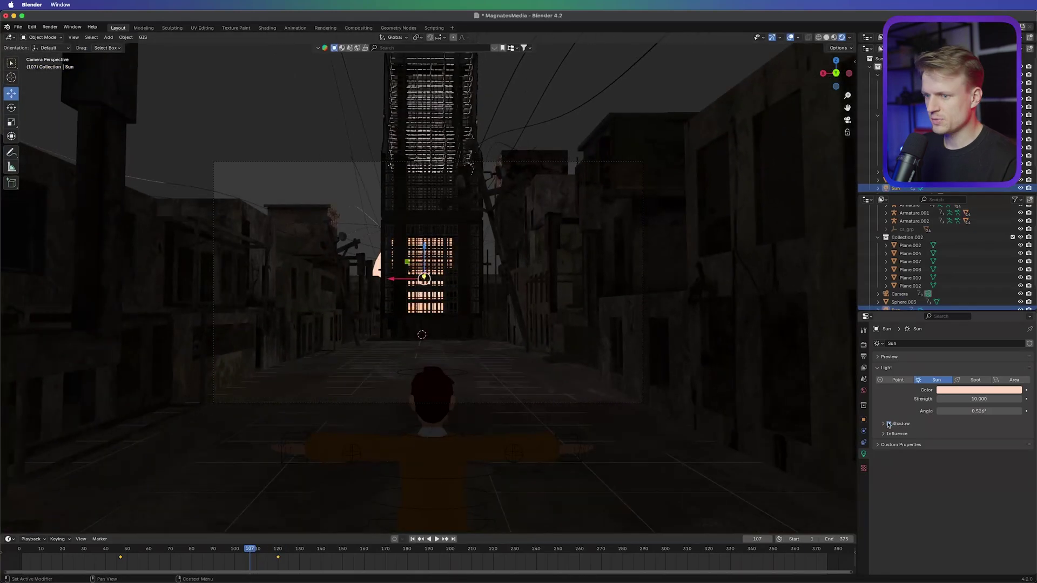
pyautogui.click(888, 424)
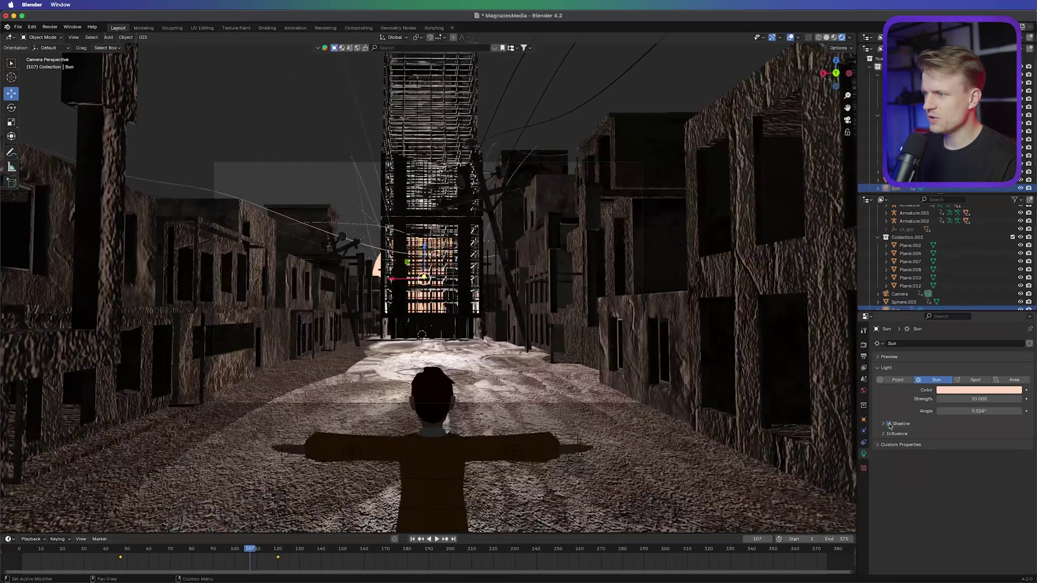
pyautogui.click(984, 400)
pyautogui.write('0.66')
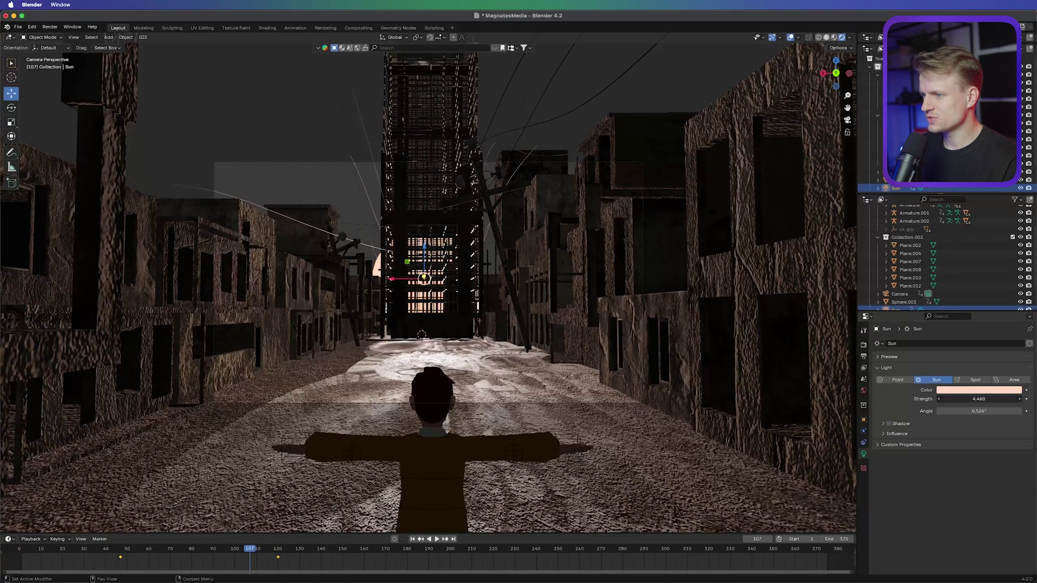
pyautogui.press('Return')
pyautogui.moveTo(985, 400)
pyautogui.mouseDown()
pyautogui.moveTo(1005, 400)
pyautogui.moveTo(995, 399)
pyautogui.mouseUp()
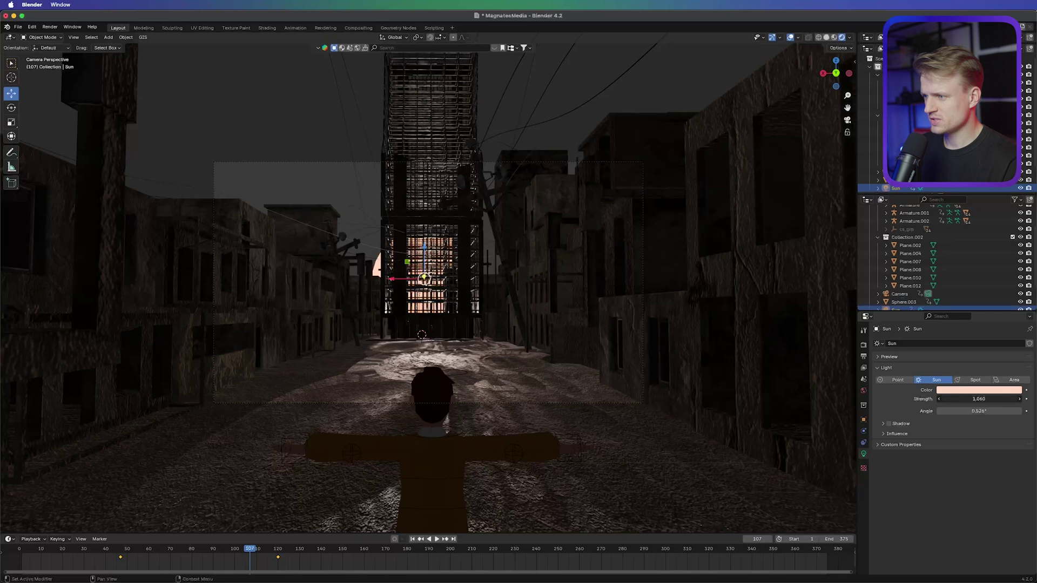
# Deepen the Sun light's color to a saturated salmon red and advance the timeline to frame 108.
pyautogui.click(978, 390)
pyautogui.moveTo(974, 317); pyautogui.dragTo(970, 326)
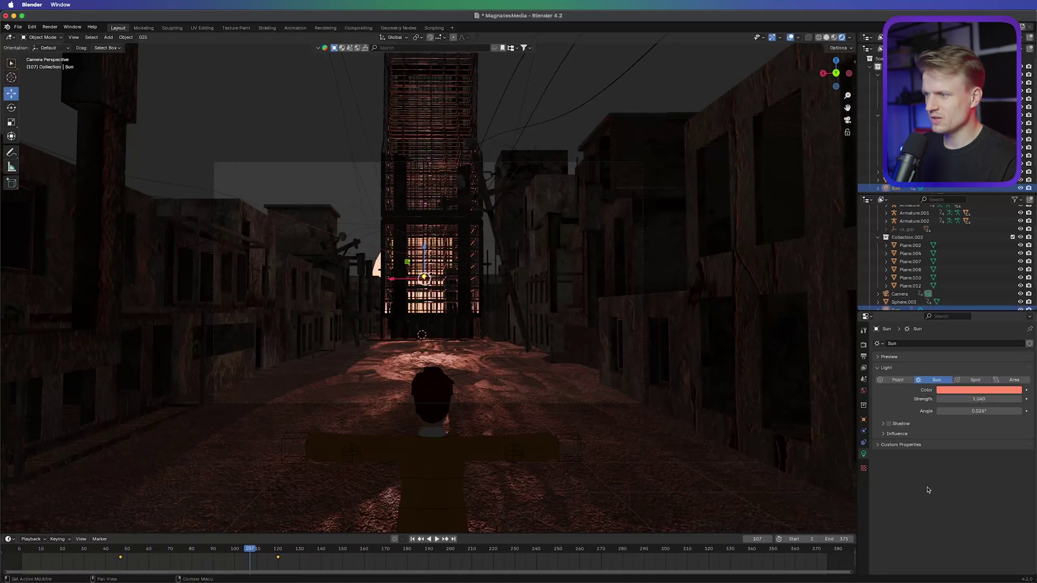
pyautogui.press('Right')
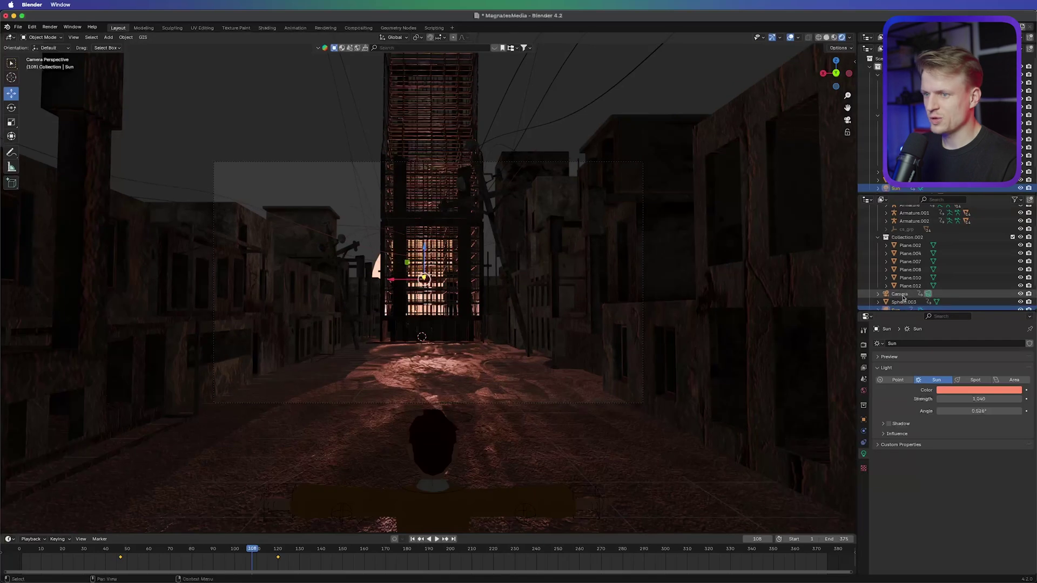
# Enable depth of field on the scene camera with an F-Stop of 1.4 and a focus distance of 4.6 m.
pyautogui.click(900, 295)
pyautogui.click(882, 447)
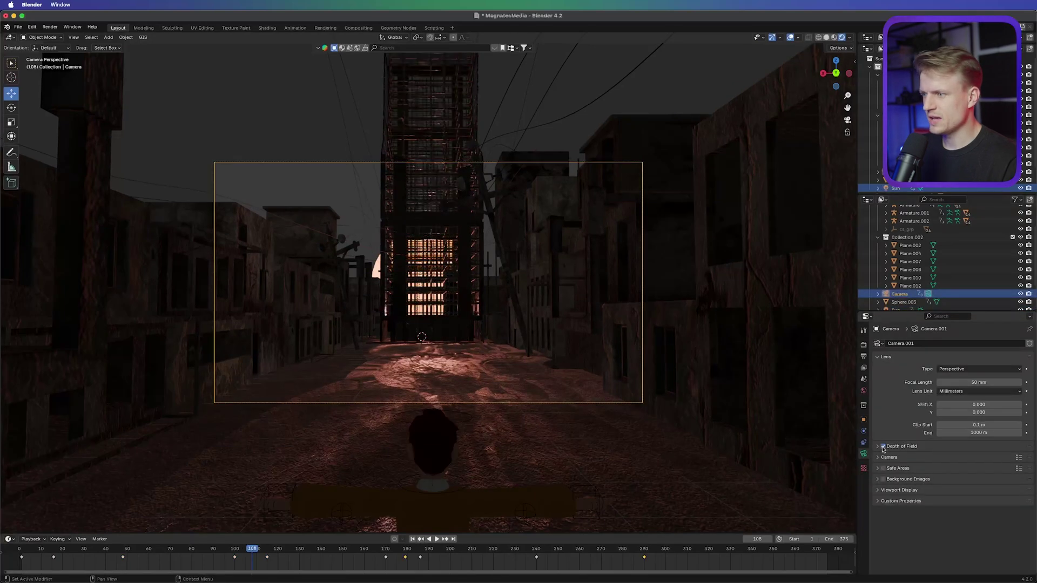
pyautogui.click(877, 447)
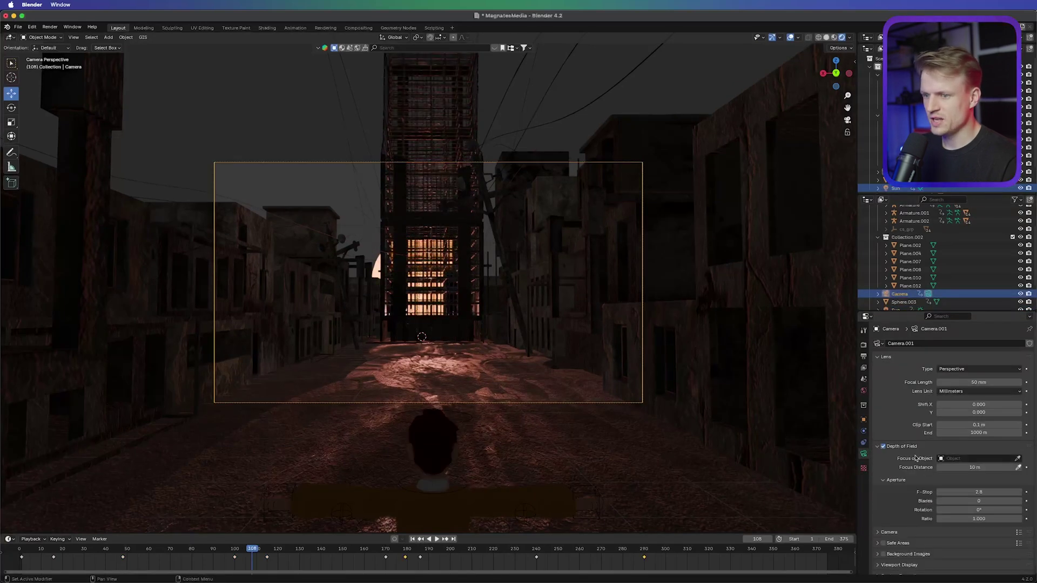
pyautogui.click(979, 492)
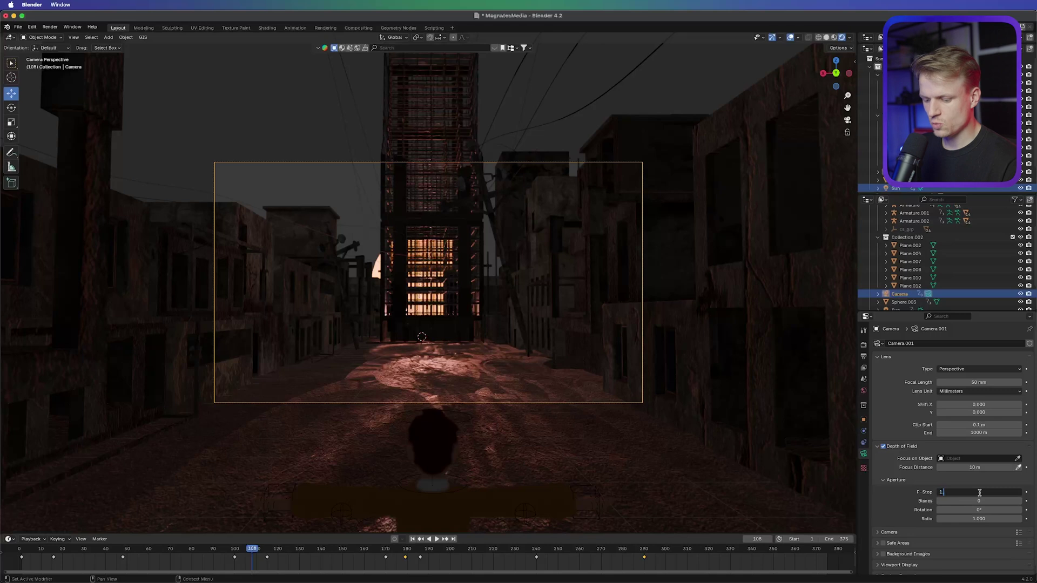
pyautogui.press('Return')
pyautogui.moveTo(977, 468); pyautogui.dragTo(958, 467)
pyautogui.moveTo(251, 549); pyautogui.dragTo(261, 549)
pyautogui.press('space')
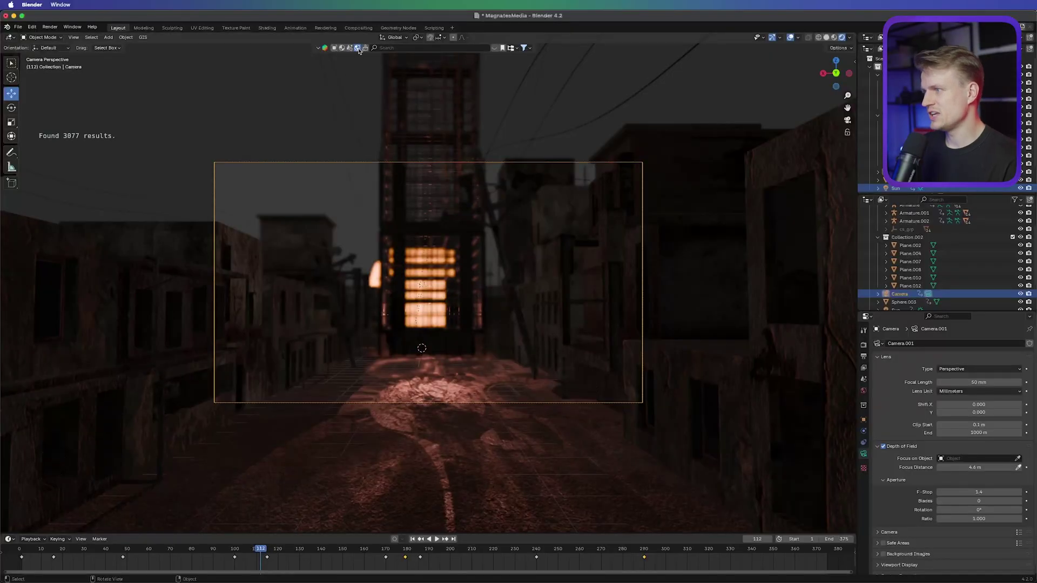
# Search the HDR asset library for "city night" with free assets listed first.
pyautogui.click(406, 48)
pyautogui.write('city')
pyautogui.press('Return')
pyautogui.click(525, 48)
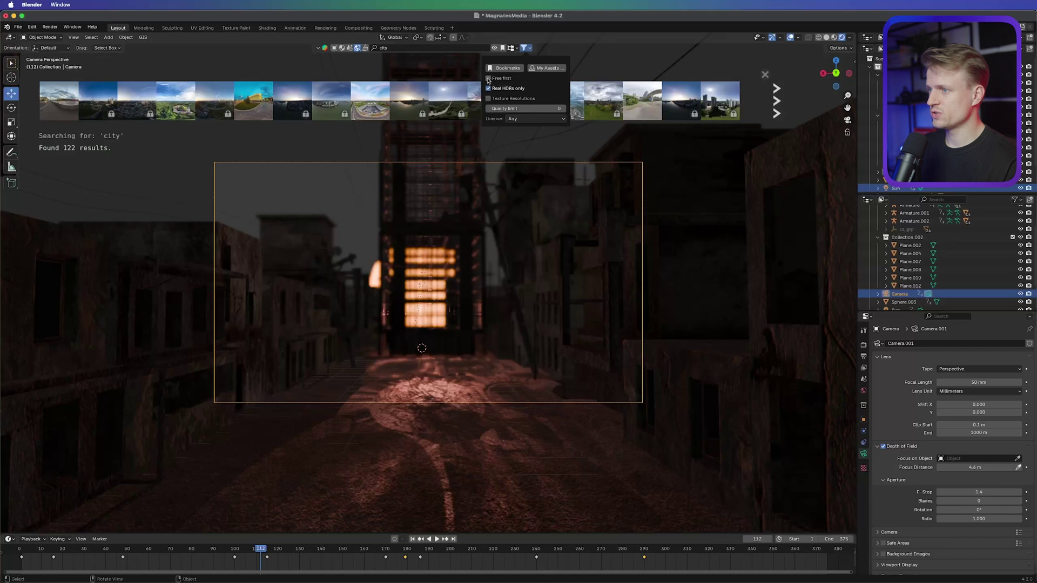
pyautogui.click(488, 78)
pyautogui.moveTo(688, 110)
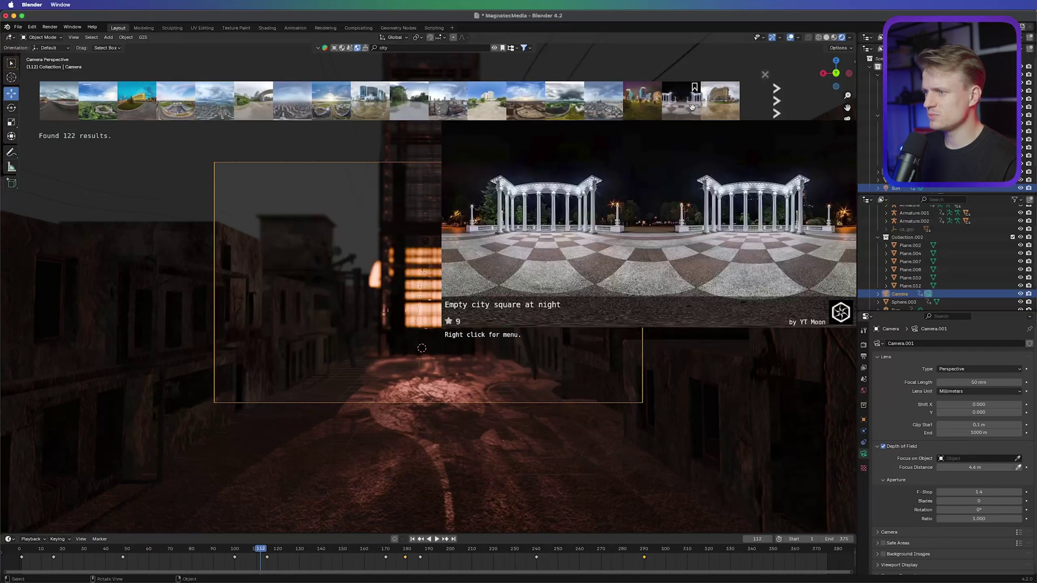
pyautogui.write('night')
pyautogui.press('Return')
# Download the Garden Winter Backdrop Night HDR at 512 resolution as the scene's background.
pyautogui.moveTo(297, 109)
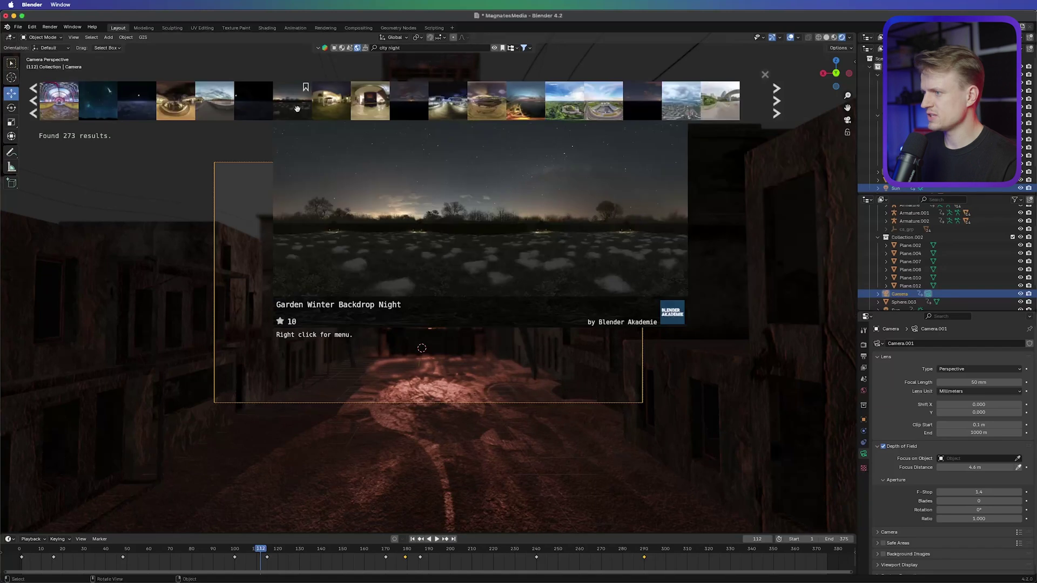
pyautogui.click(297, 109)
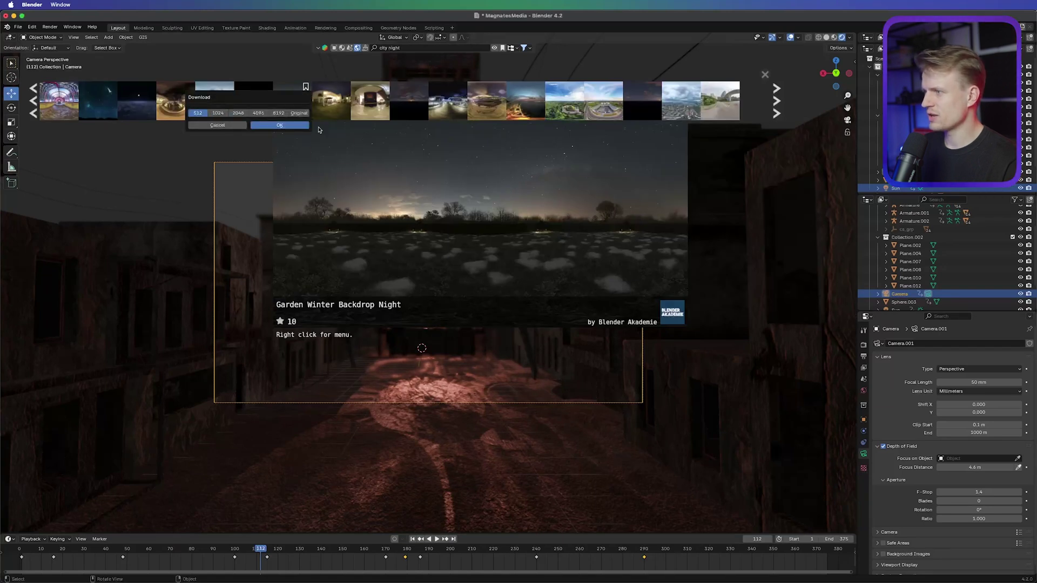
pyautogui.click(287, 125)
# Set the camera's focus distance to 3.19 m at frame 0 and keyframe it.
pyautogui.press('space')
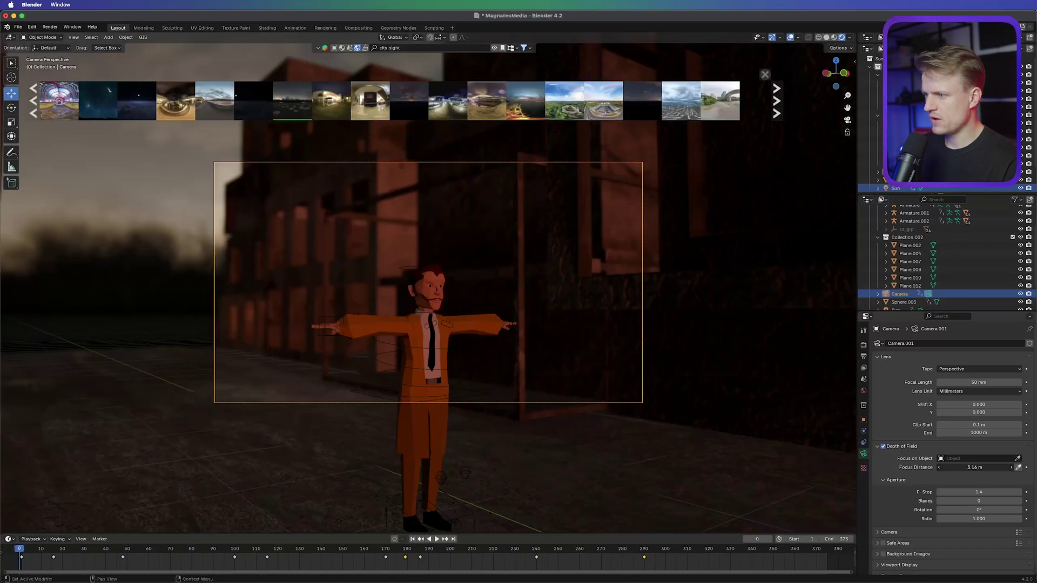
pyautogui.moveTo(975, 468); pyautogui.dragTo(1027, 470)
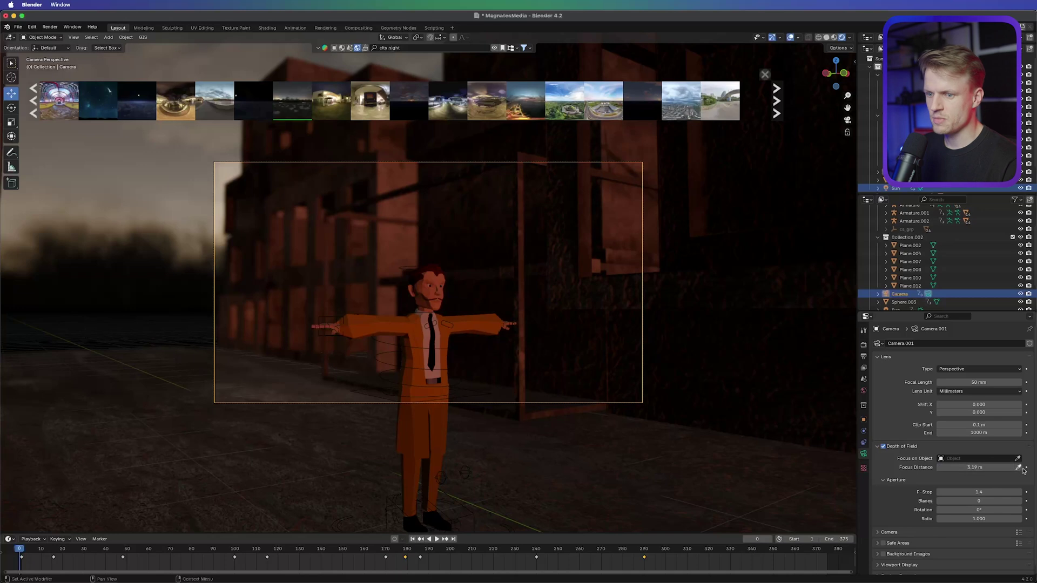
pyautogui.click(1027, 467)
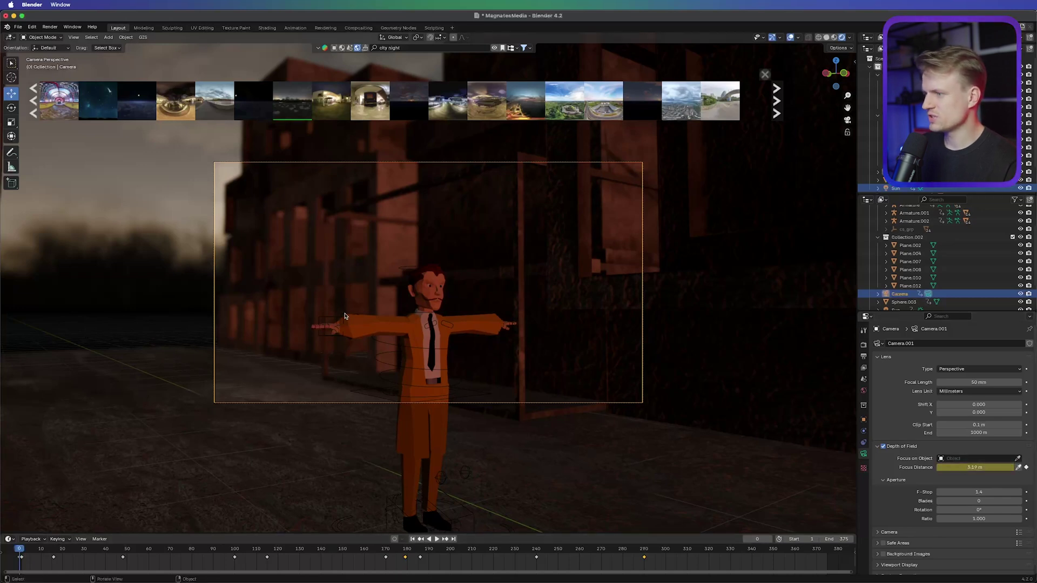
# Open the Animation workspace and put the orange-coated character's armature into Pose Mode.
pyautogui.click(412, 329)
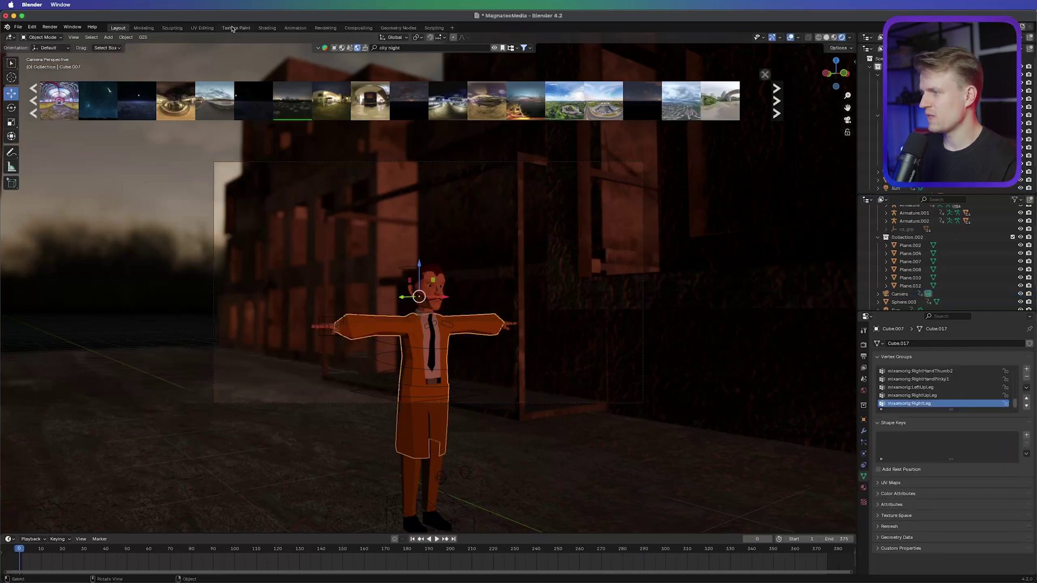
pyautogui.click(296, 28)
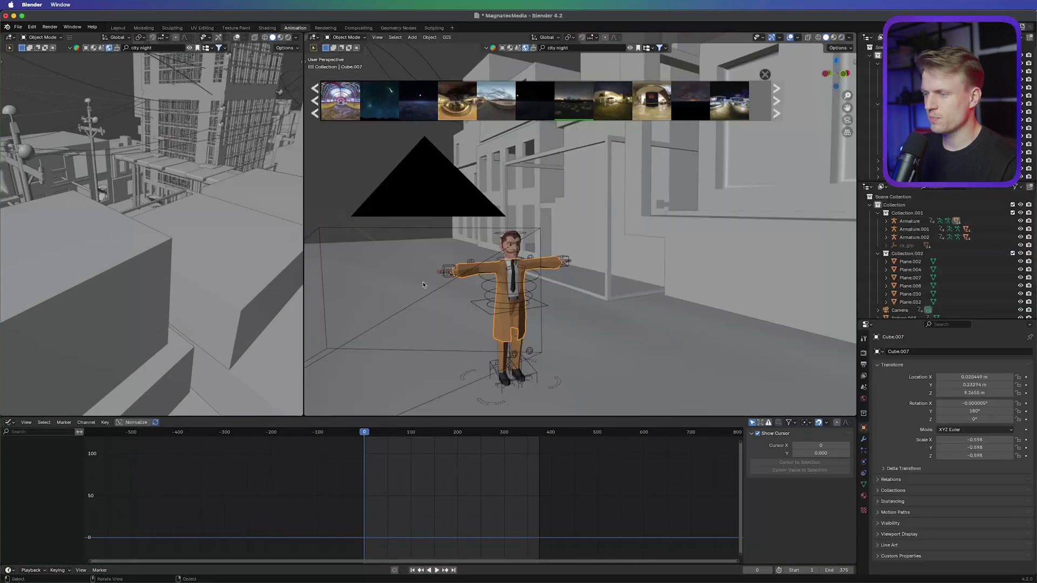
pyautogui.click(909, 221)
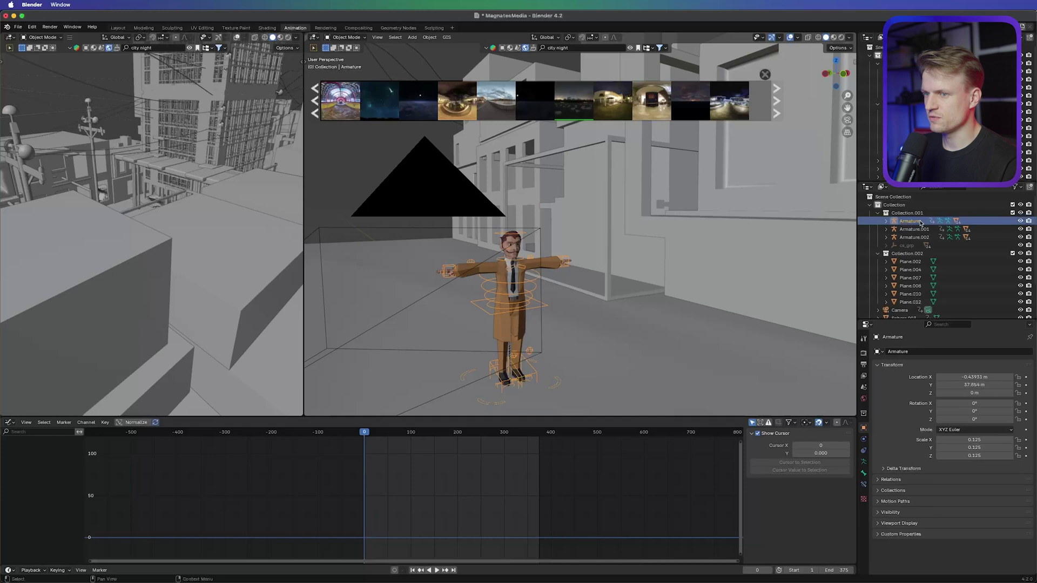
pyautogui.click(345, 37)
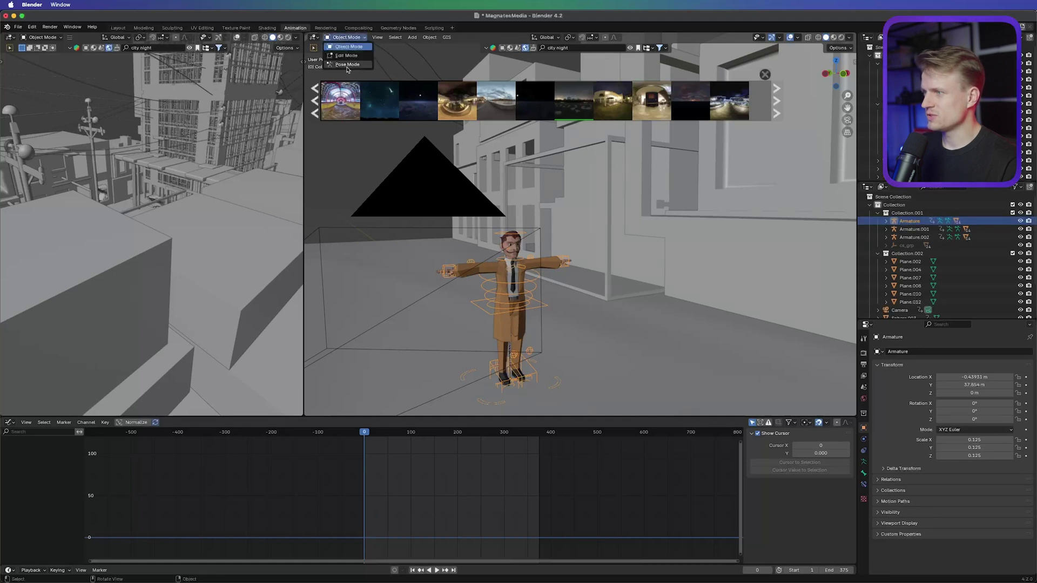
pyautogui.click(348, 66)
pyautogui.moveTo(509, 328); pyautogui.dragTo(461, 284, button='middle')
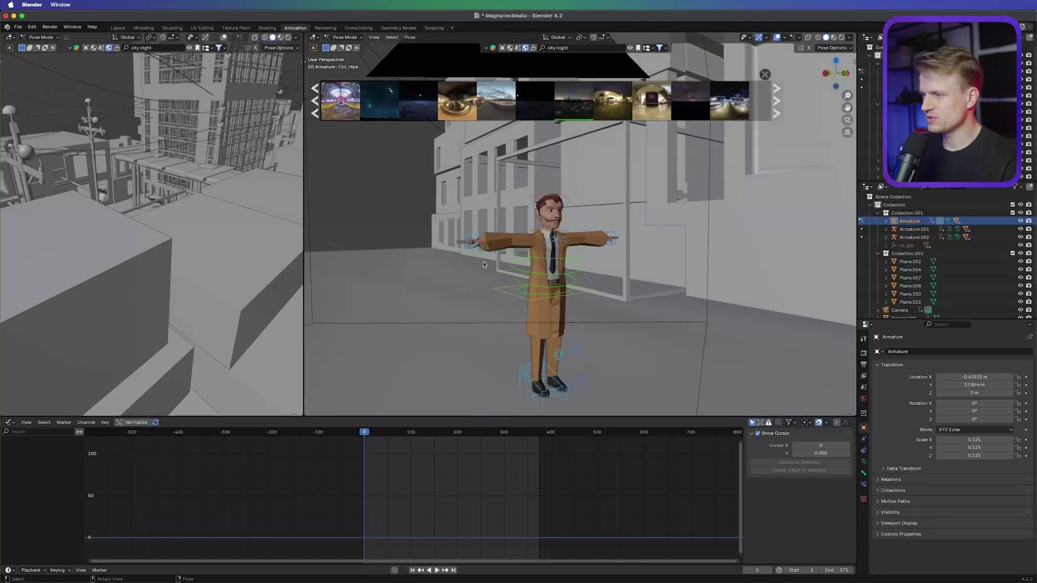
# Turn on auto keying and move the character's right-hand IK control inward toward the body along the global X axis.
pyautogui.click(471, 249)
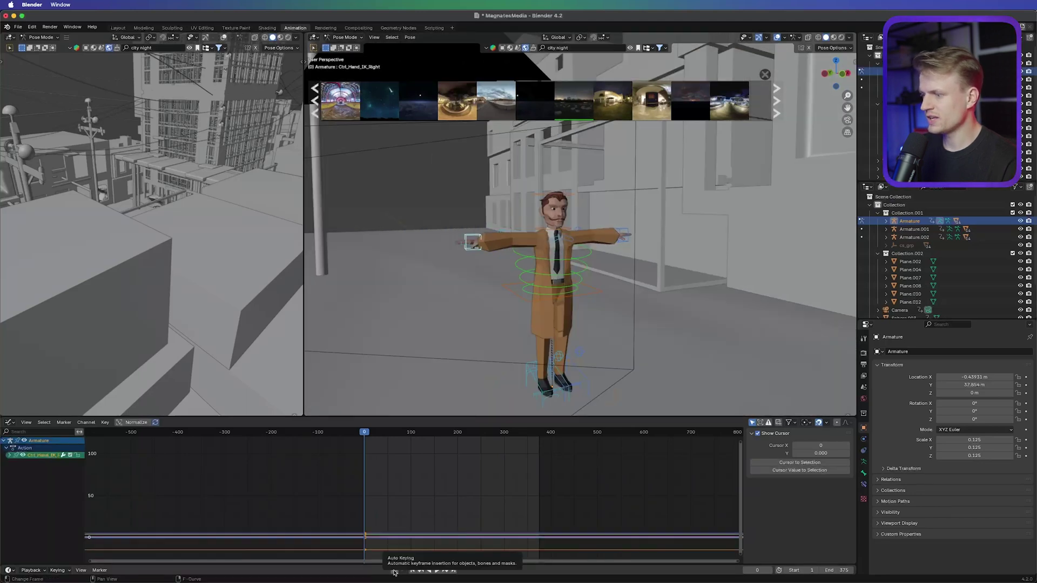
pyautogui.click(394, 571)
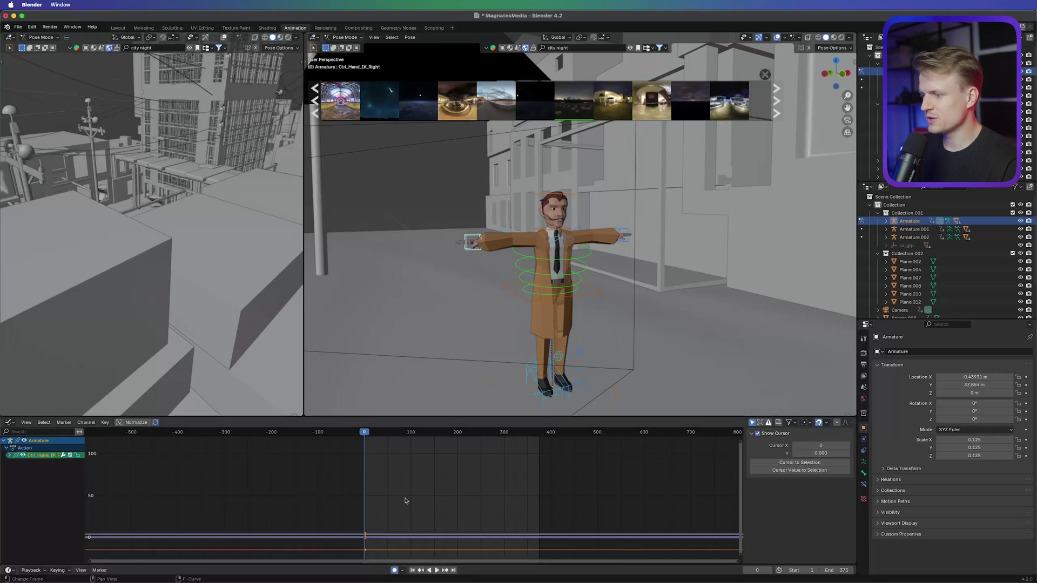
pyautogui.press('g')
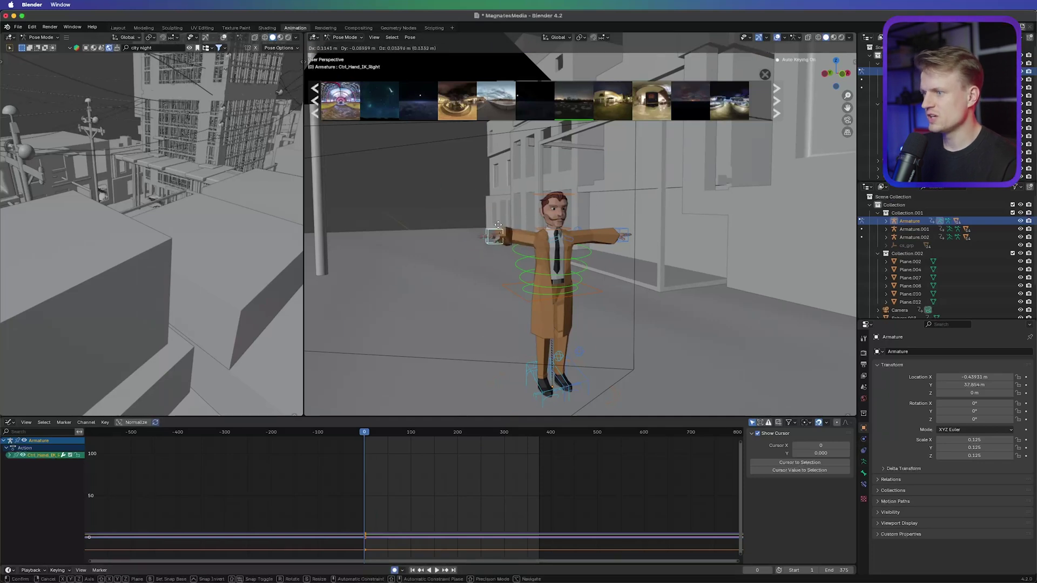
pyautogui.press('z')
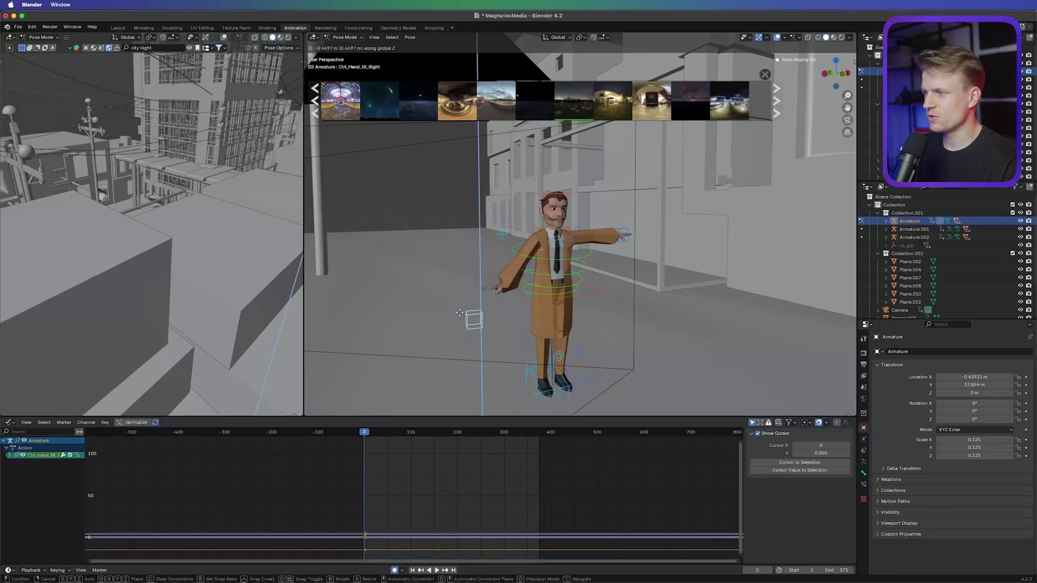
pyautogui.press('x')
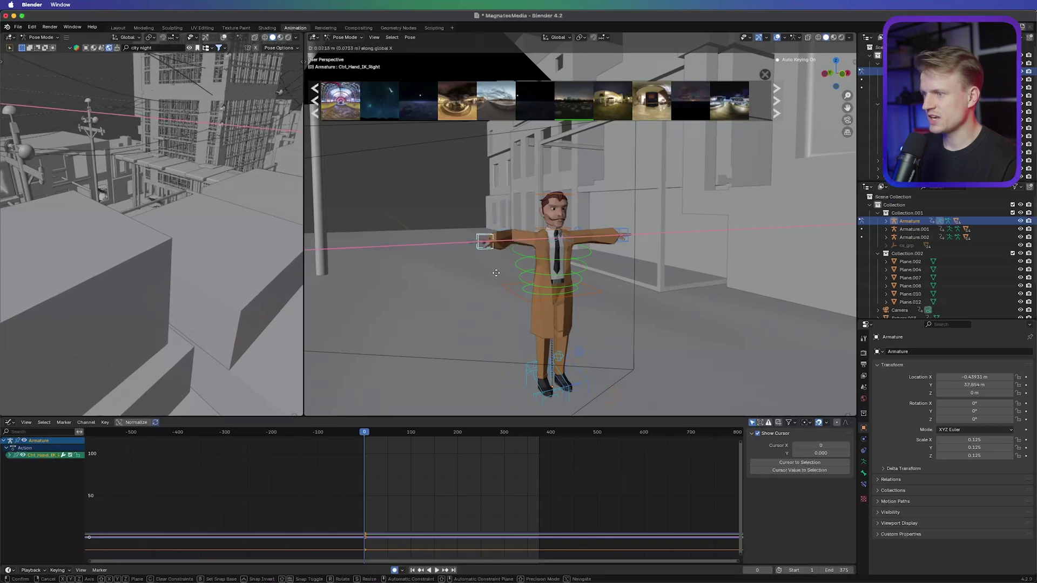
pyautogui.click(527, 268)
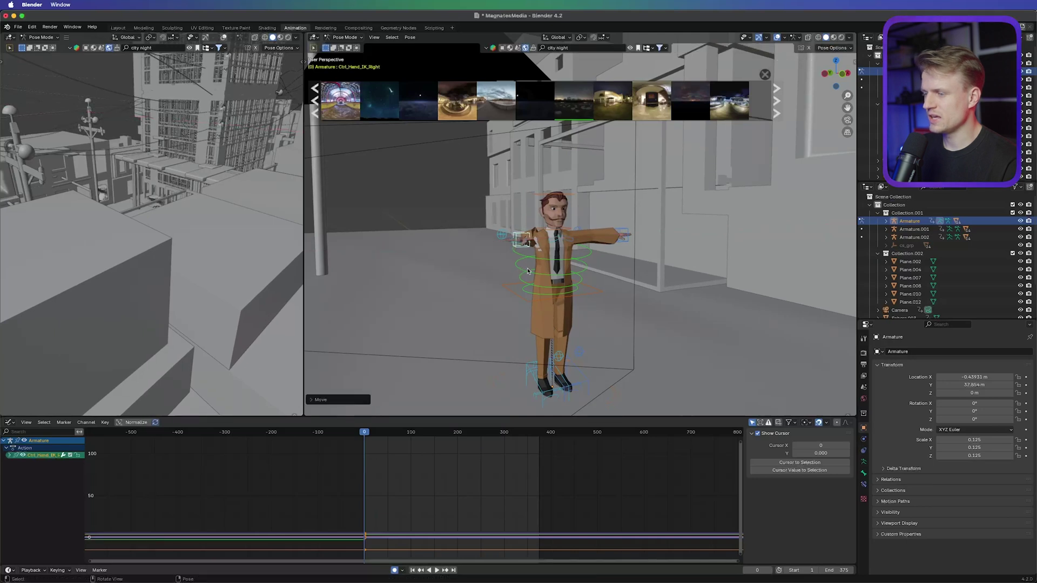
# Lower the right-hand IK control along global Z beside the hip and rotate it about global Y so the hand hangs down.
pyautogui.press('g')
pyautogui.press('z')
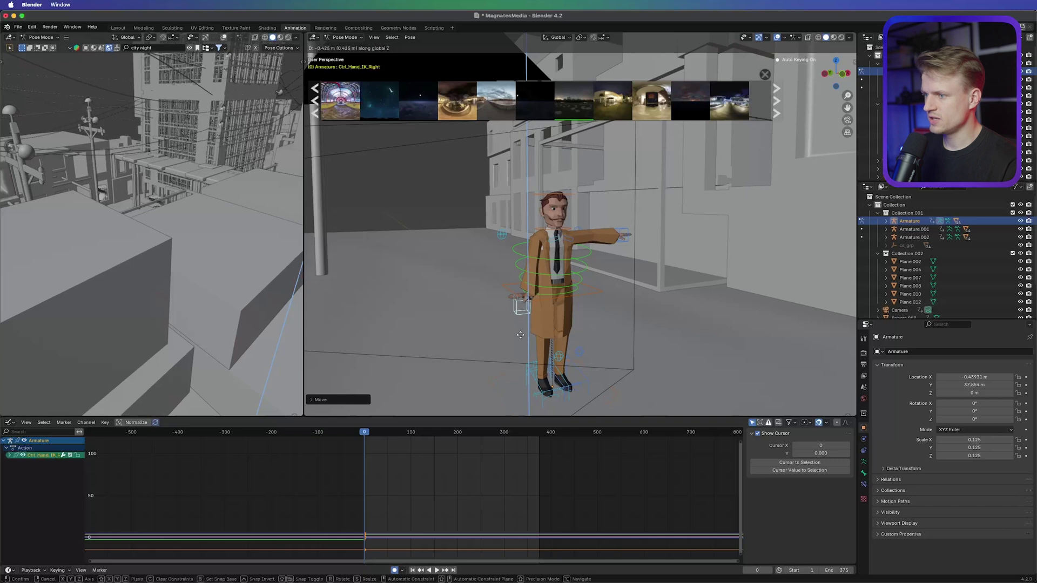
pyautogui.click(520, 335)
pyautogui.scroll(3, 520, 333)
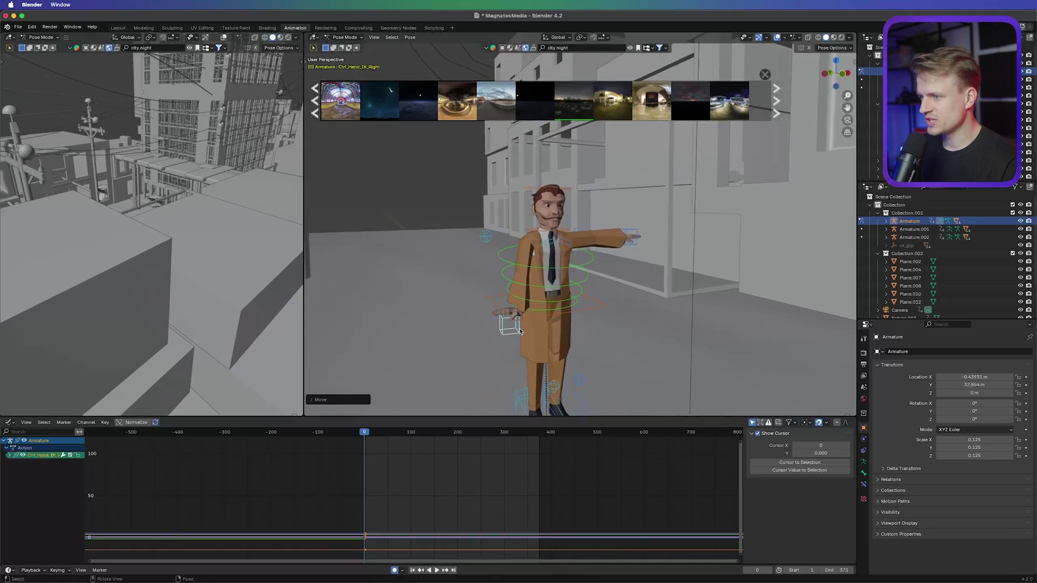
pyautogui.moveTo(520, 332)
pyautogui.mouseDown(button='middle')
pyautogui.moveTo(563, 303)
pyautogui.moveTo(528, 321)
pyautogui.mouseUp(button='middle')
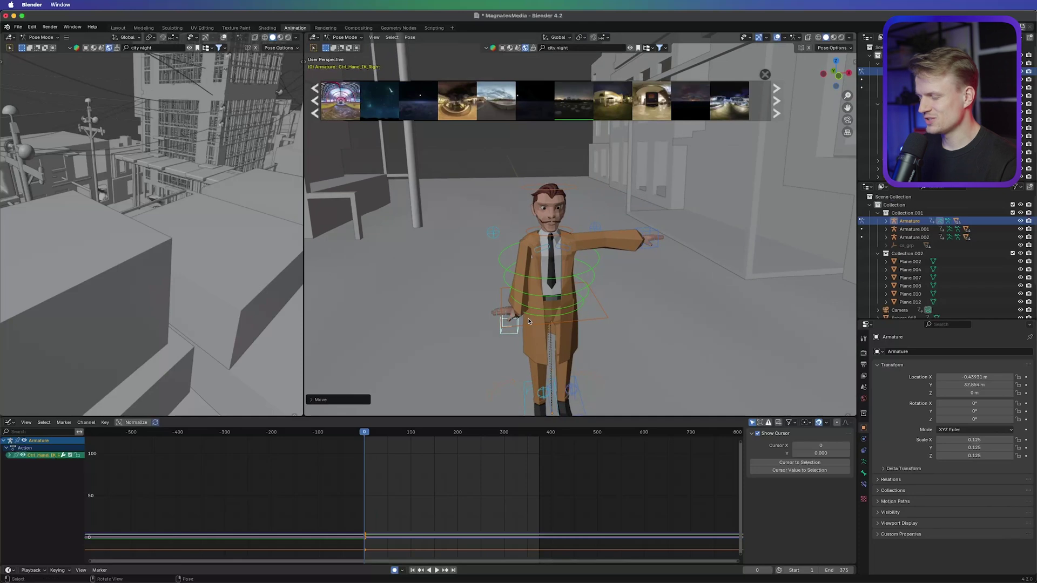
pyautogui.press('r')
pyautogui.press('y')
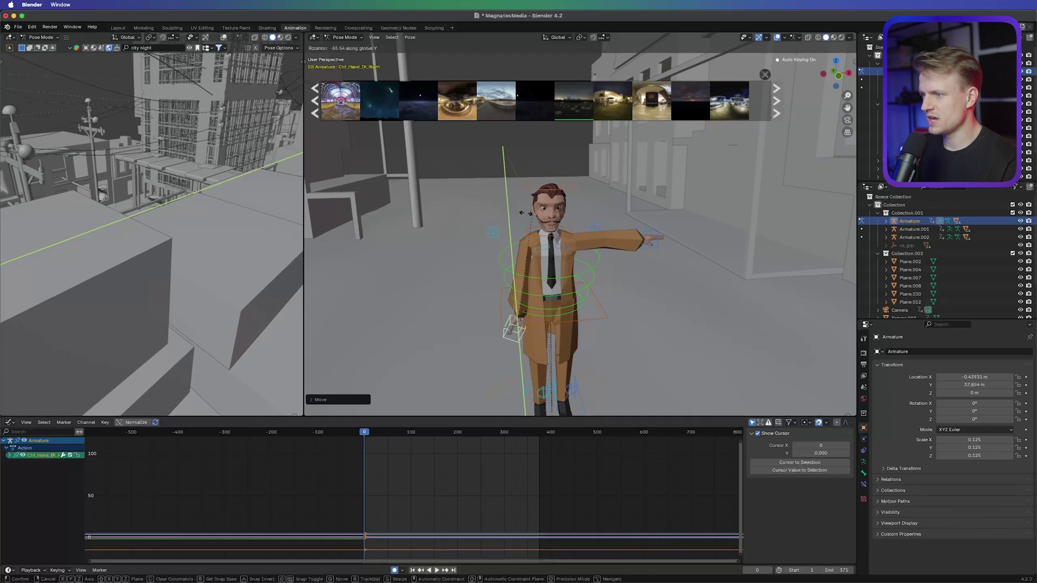
pyautogui.click(643, 224)
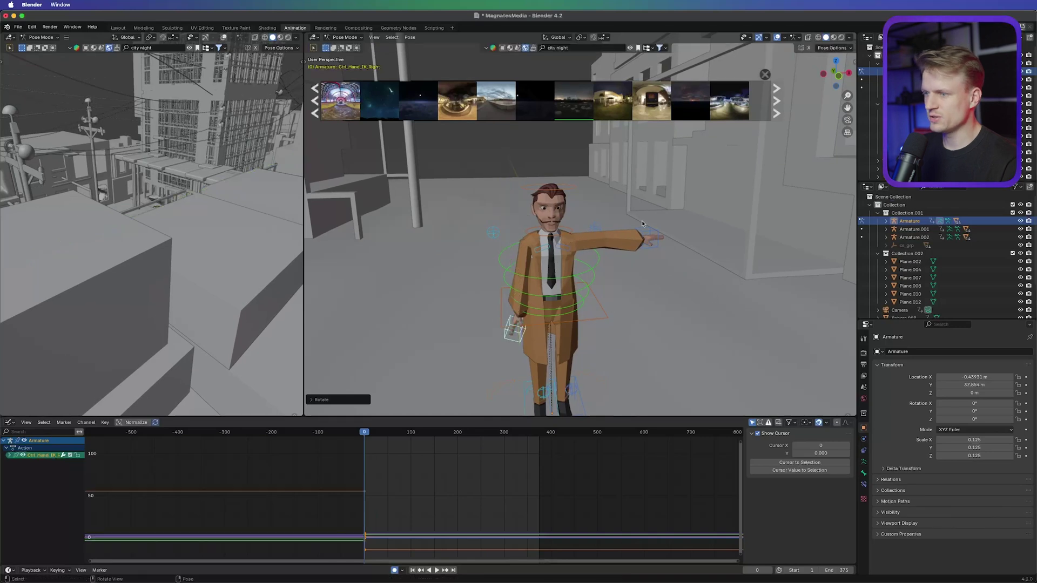
# Lower the left-hand IK control beside the hip and rotate it about the global Y axis so the hand hangs down.
pyautogui.click(649, 233)
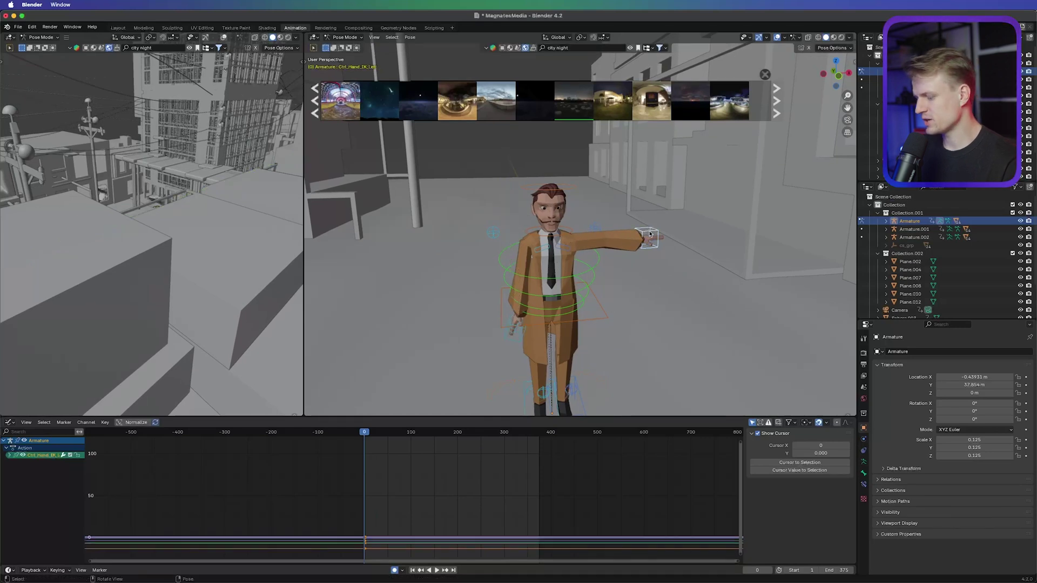
pyautogui.press('g')
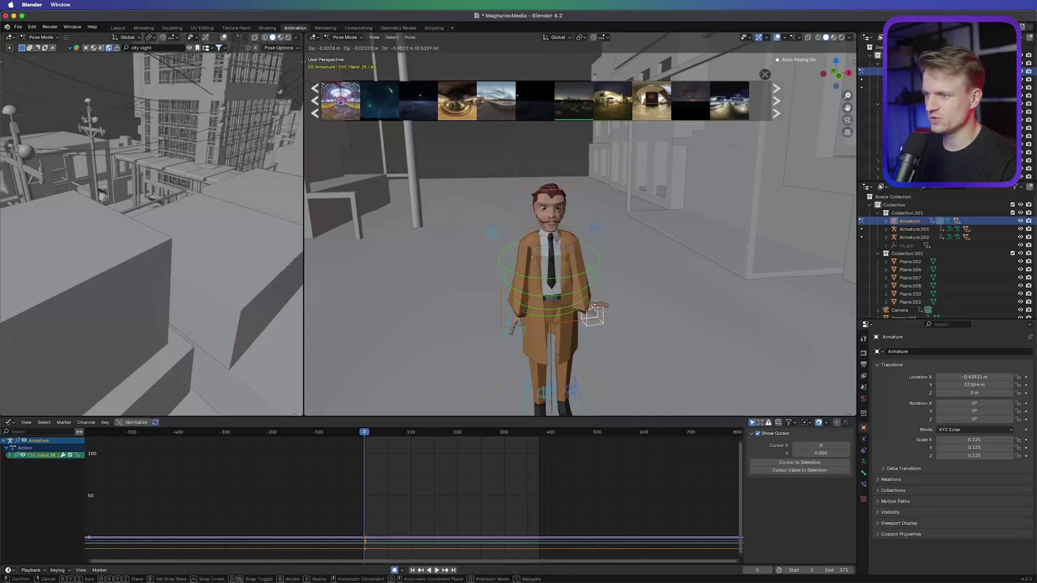
pyautogui.click(595, 307)
pyautogui.press('r')
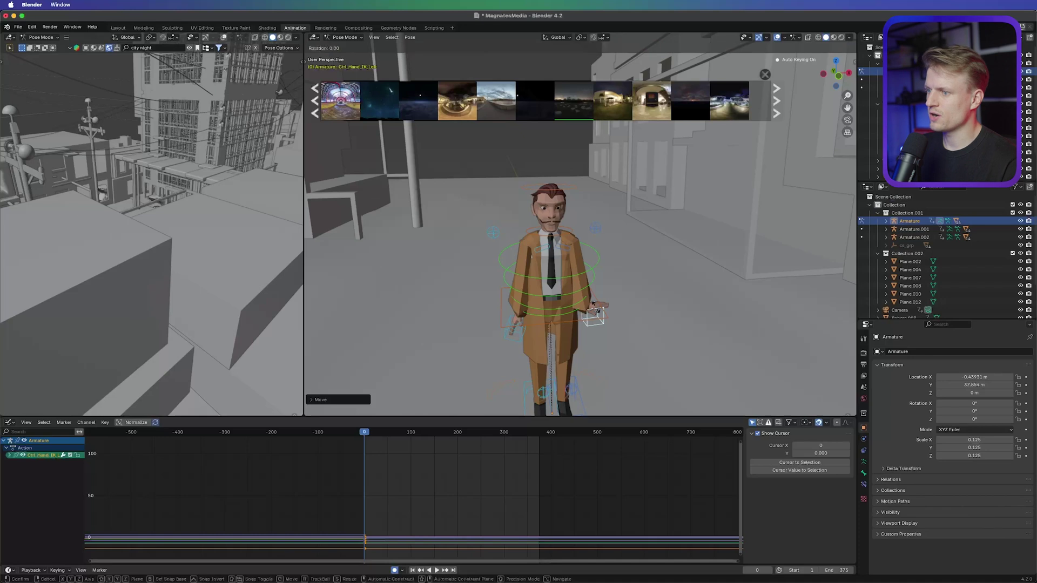
pyautogui.press('y')
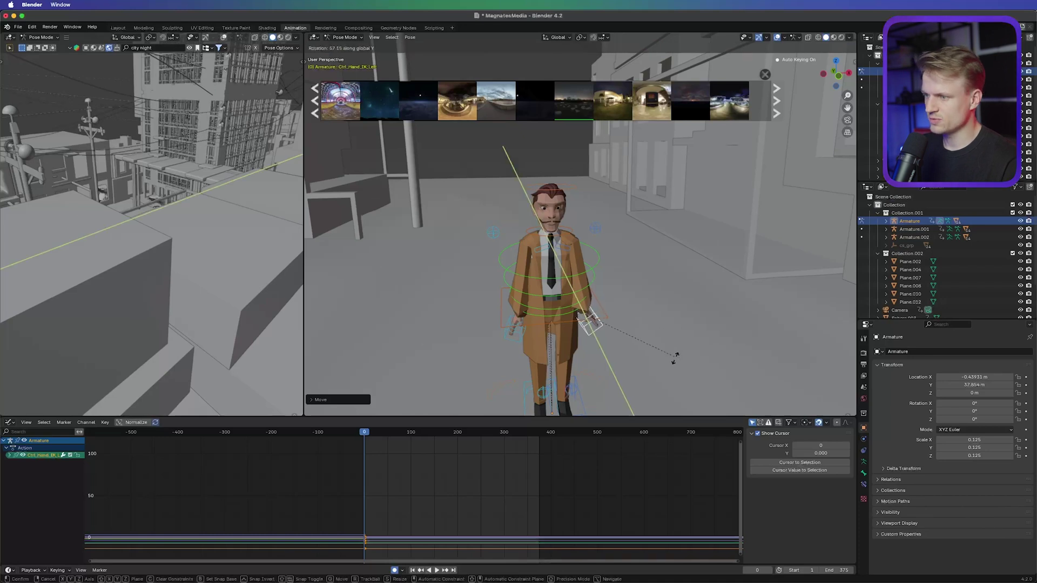
pyautogui.click(641, 366)
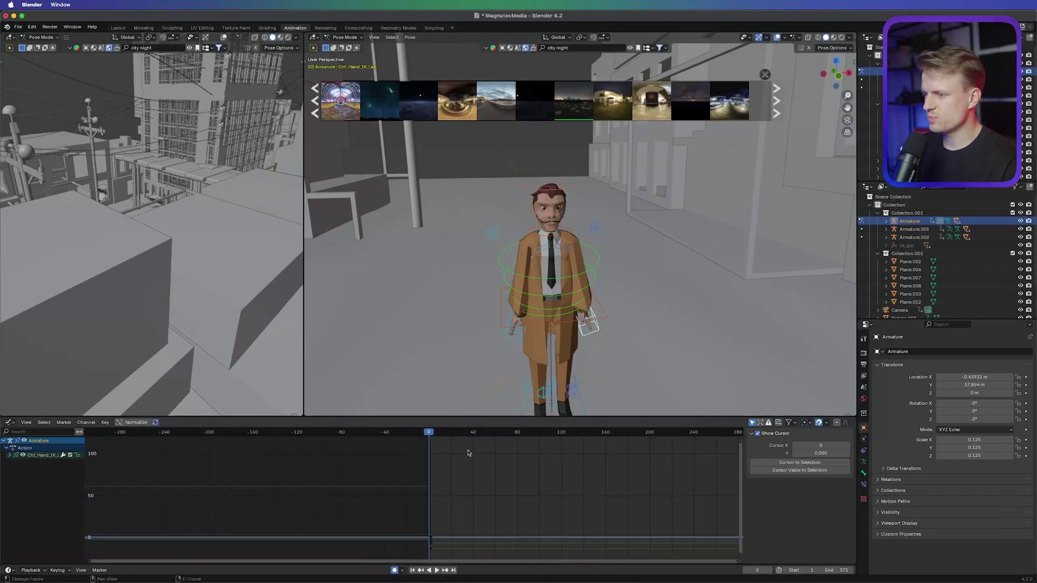
# Delete the hand controls' T-pose keyframes at frame 1.
pyautogui.press('space')
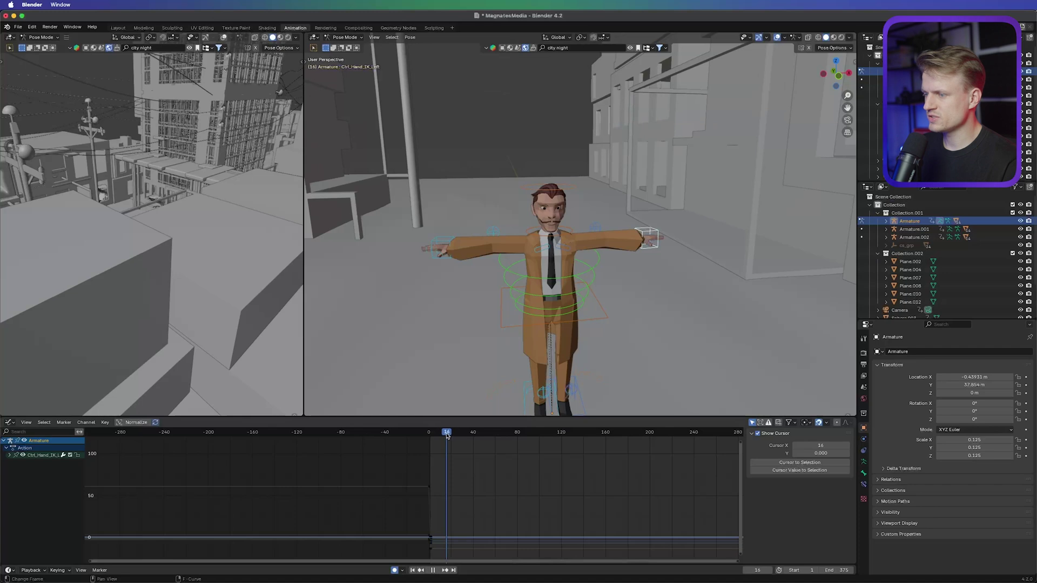
pyautogui.moveTo(454, 515); pyautogui.dragTo(426, 561)
pyautogui.press('x')
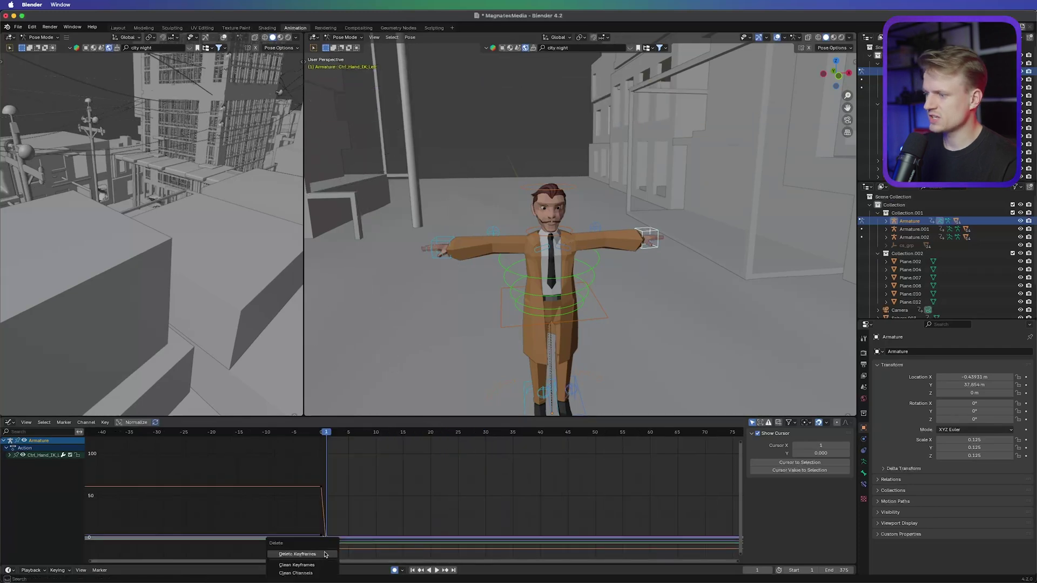
pyautogui.click(297, 554)
# At frame 32, raise the right-hand IK control to the hip with the elbow bent, and preview the arm motion.
pyautogui.press('space')
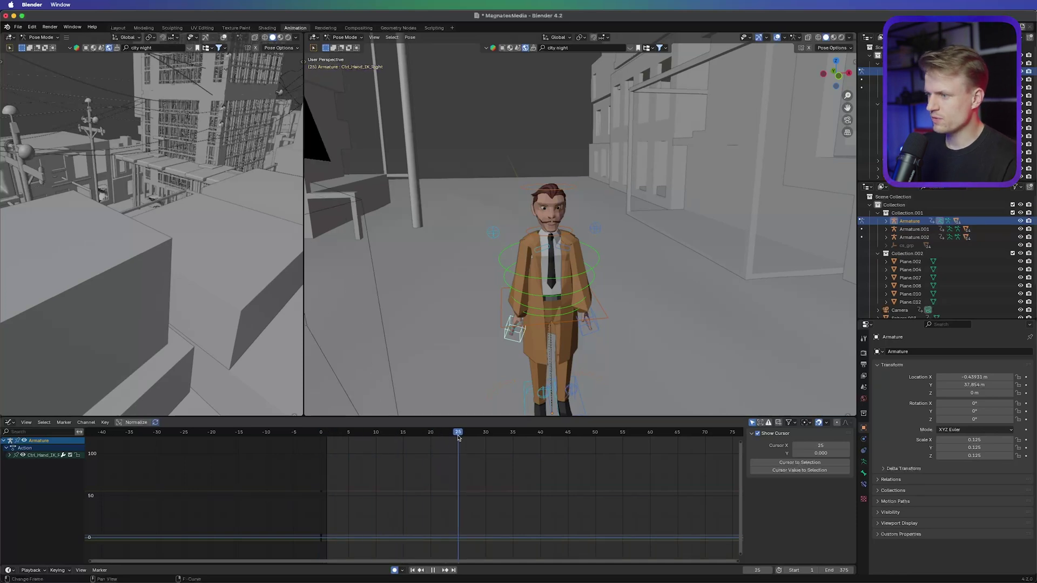
pyautogui.press('space')
pyautogui.press('g')
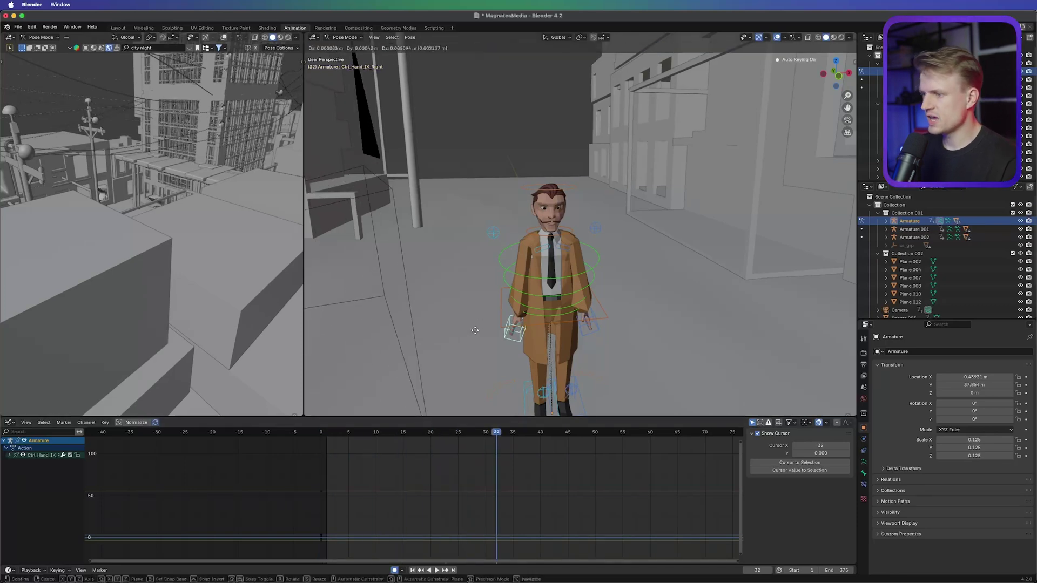
pyautogui.click(470, 306)
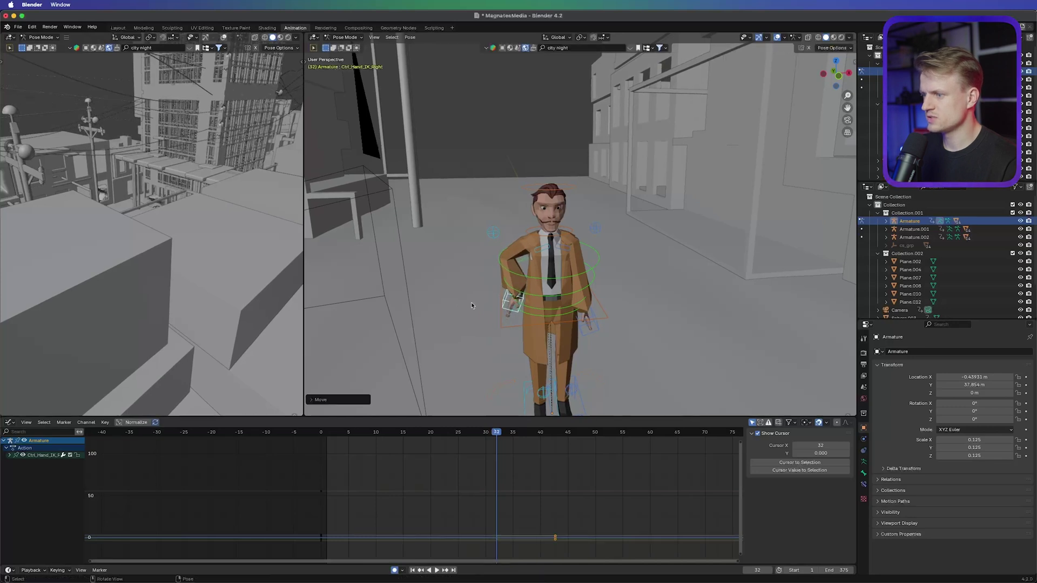
pyautogui.press('space')
pyautogui.click(446, 439)
pyautogui.moveTo(446, 439); pyautogui.dragTo(327, 441)
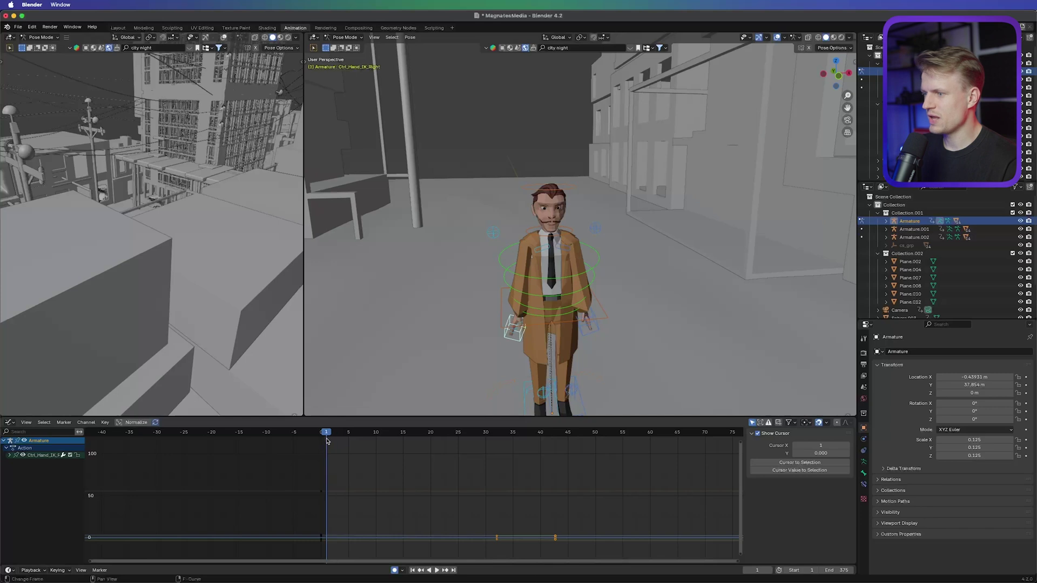
pyautogui.click(485, 435)
pyautogui.moveTo(631, 490); pyautogui.dragTo(440, 561)
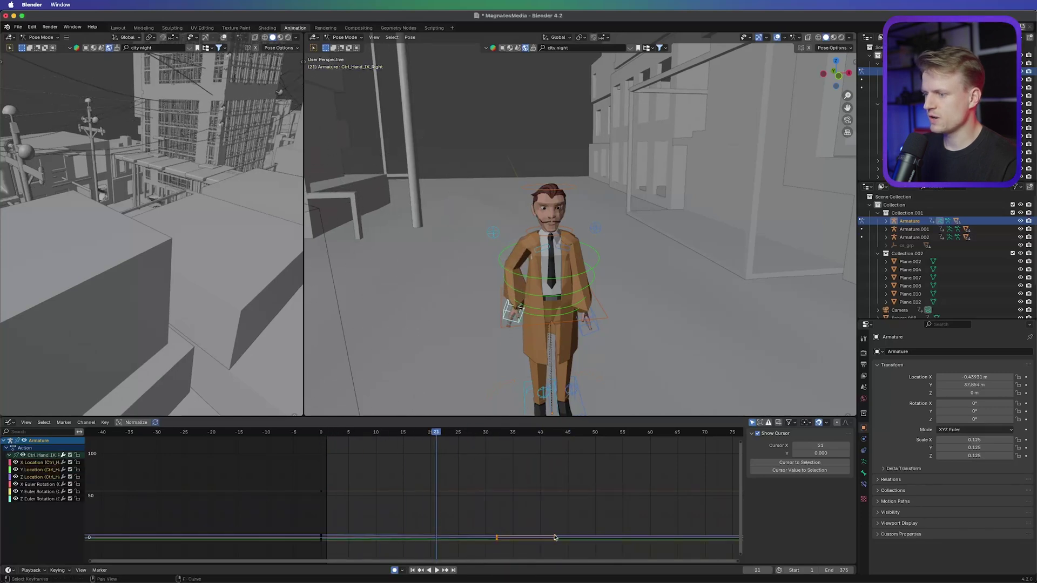
pyautogui.moveTo(555, 537); pyautogui.dragTo(619, 502)
pyautogui.rightClick(618, 502)
# Set the interpolation of all the right-hand control's keyframes to Bezier.
pyautogui.moveTo(646, 516); pyautogui.dragTo(278, 554)
pyautogui.rightClick(499, 538)
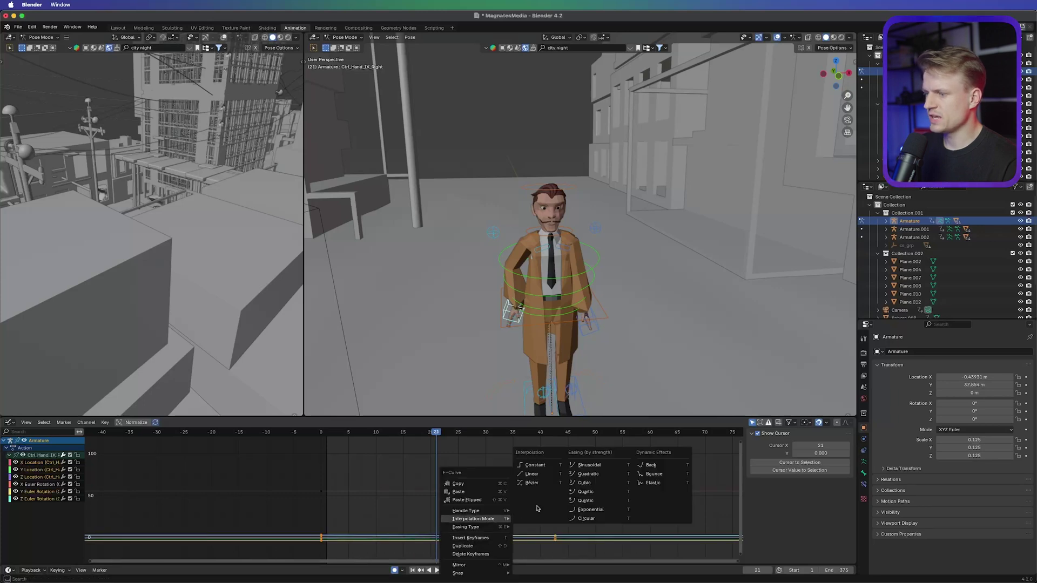
pyautogui.click(542, 482)
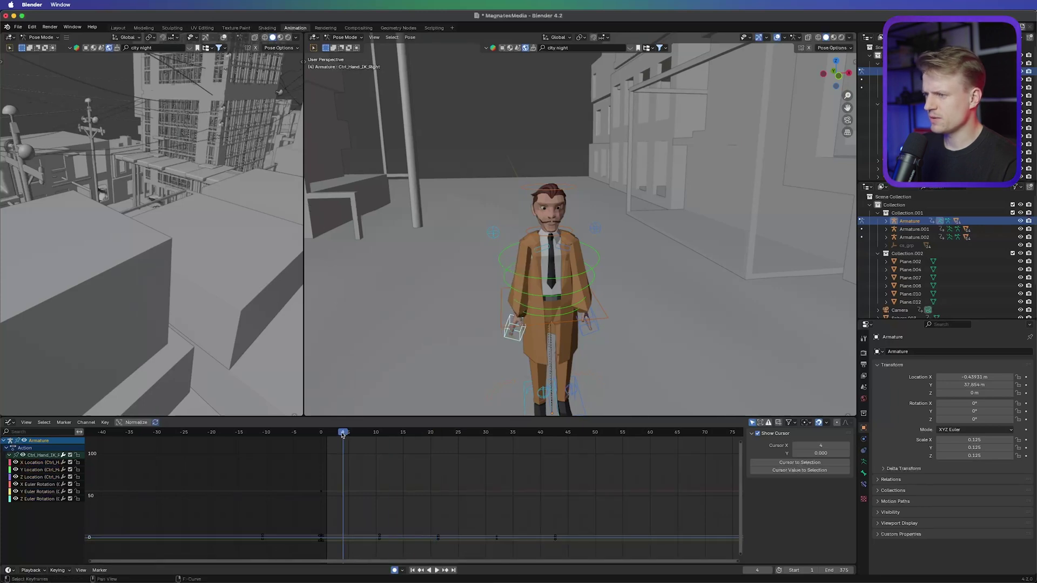
# Switch the Graph Editor area to the Dope Sheet.
pyautogui.click(9, 422)
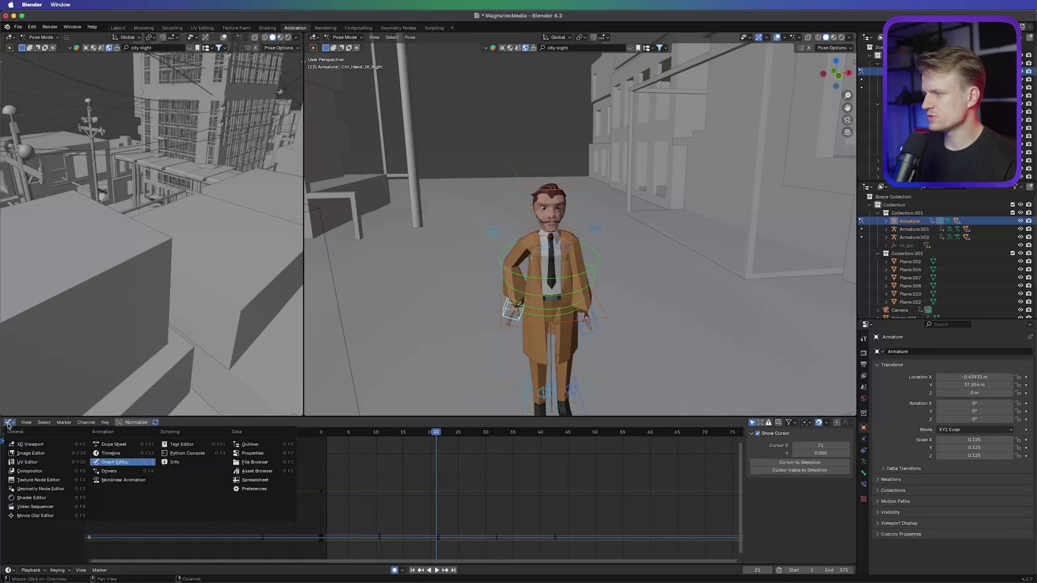
pyautogui.click(113, 444)
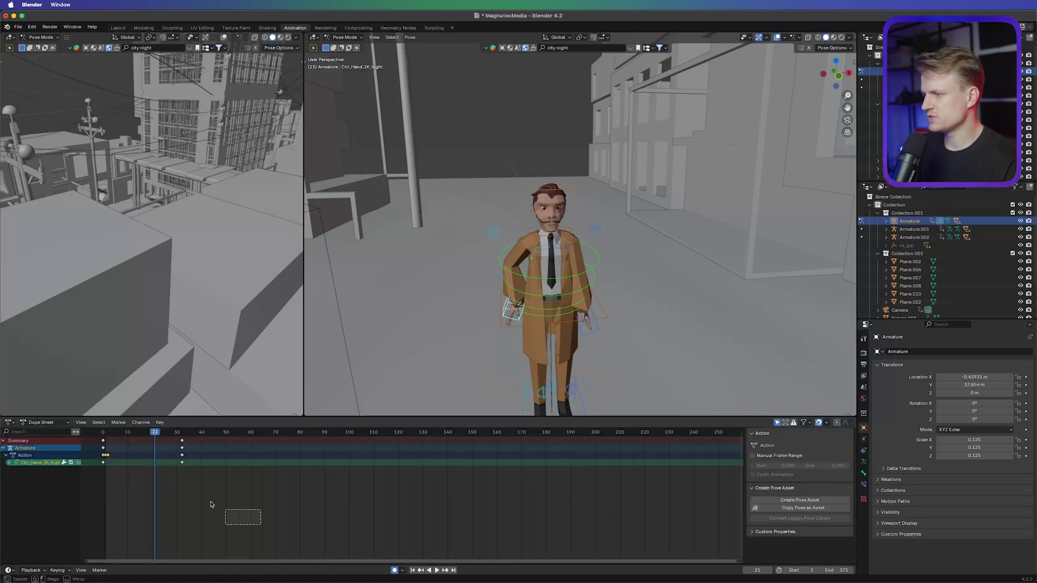